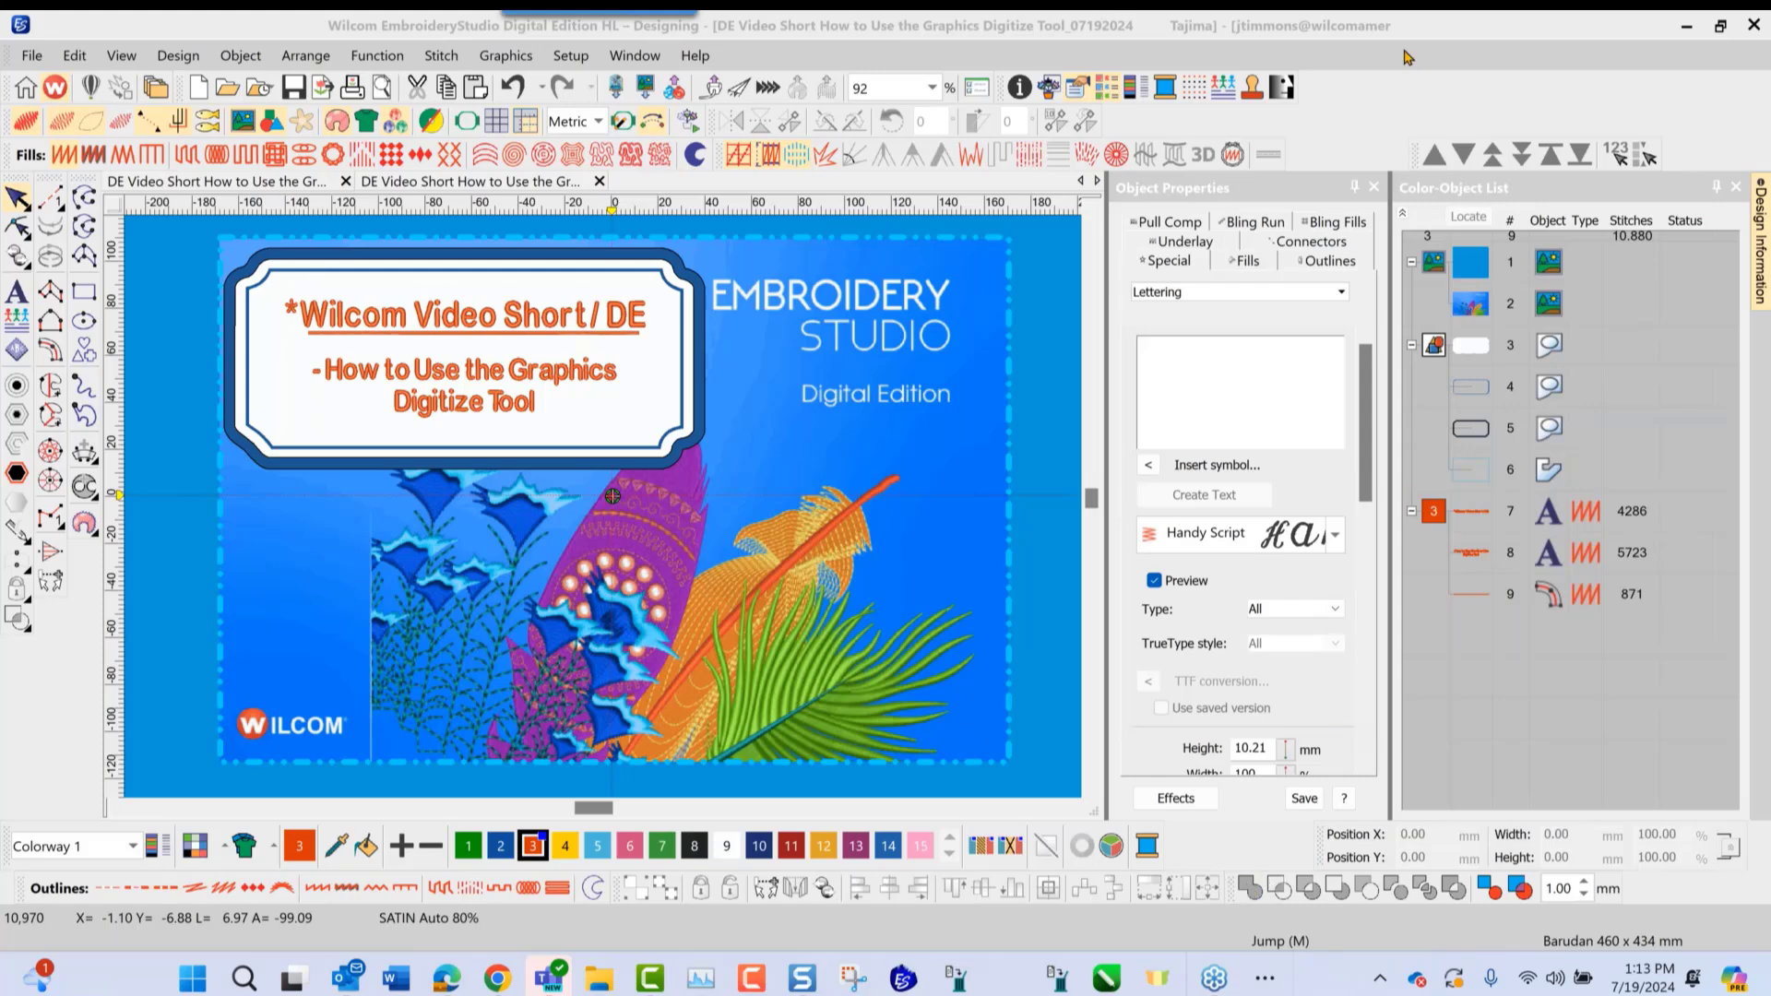
Switch to the PROJECT design tab with the framed square, circle, triangle and star
click(492, 184)
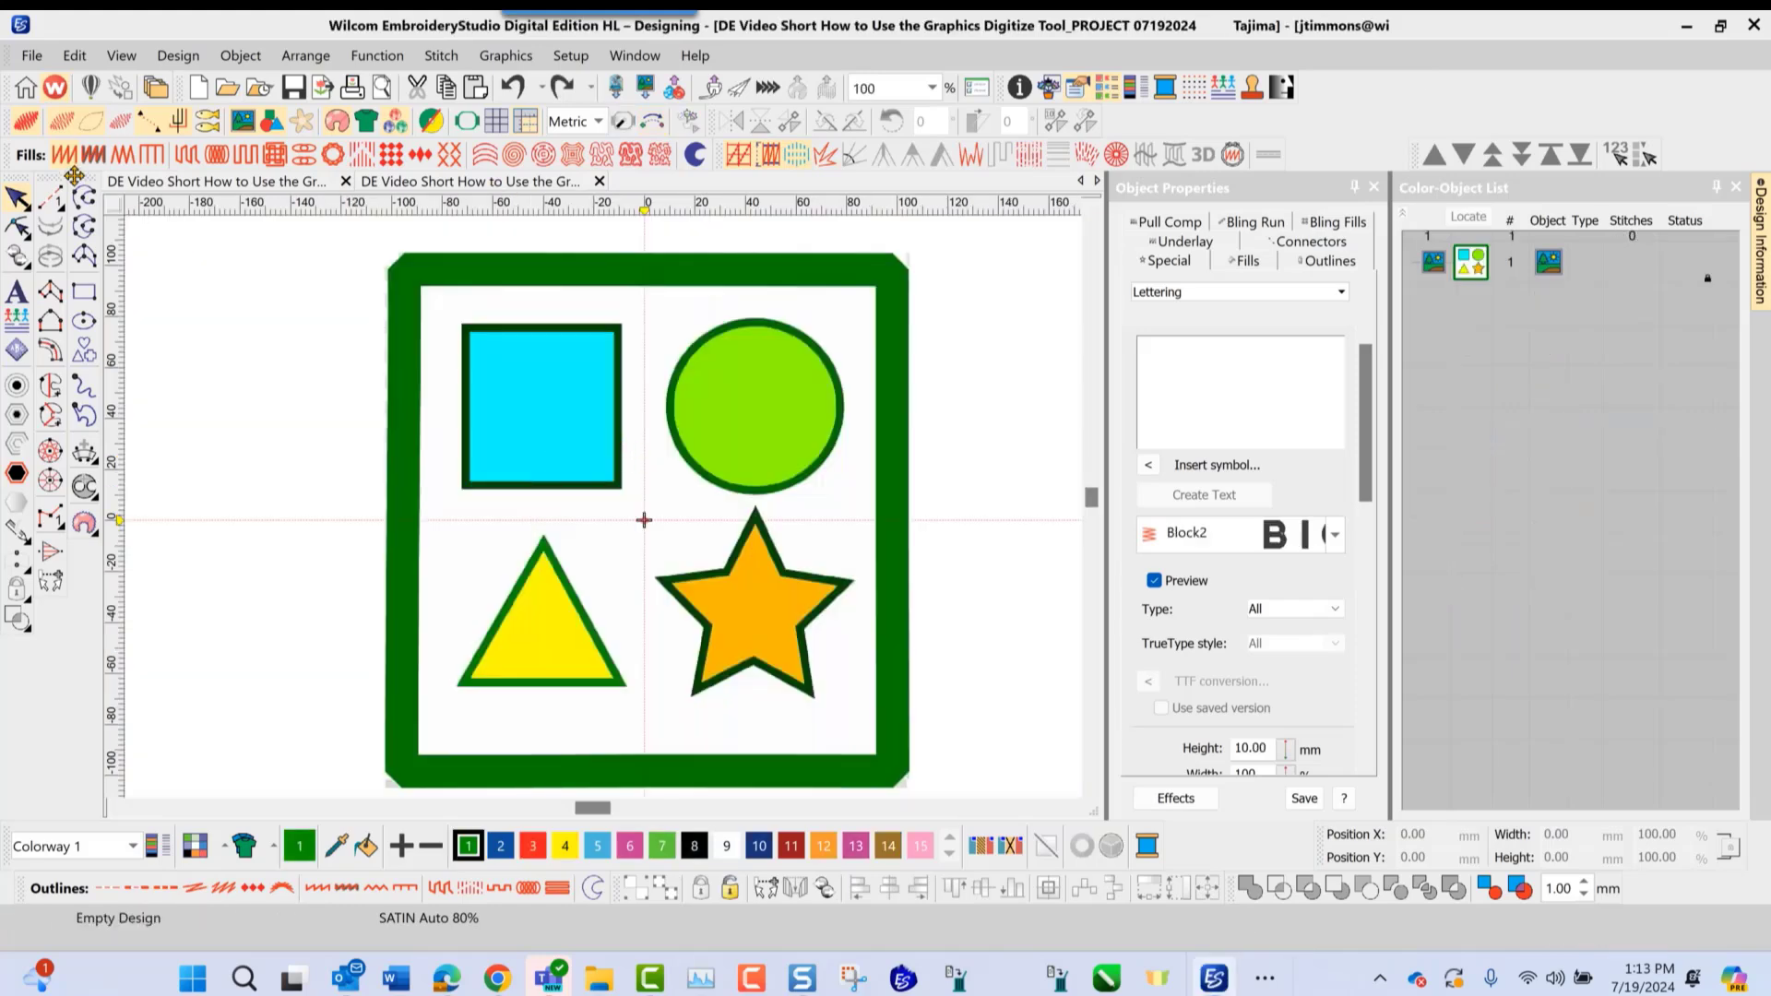
Float the Graphics Digitizing toolbar over the canvas
drag(74, 174, 129, 238)
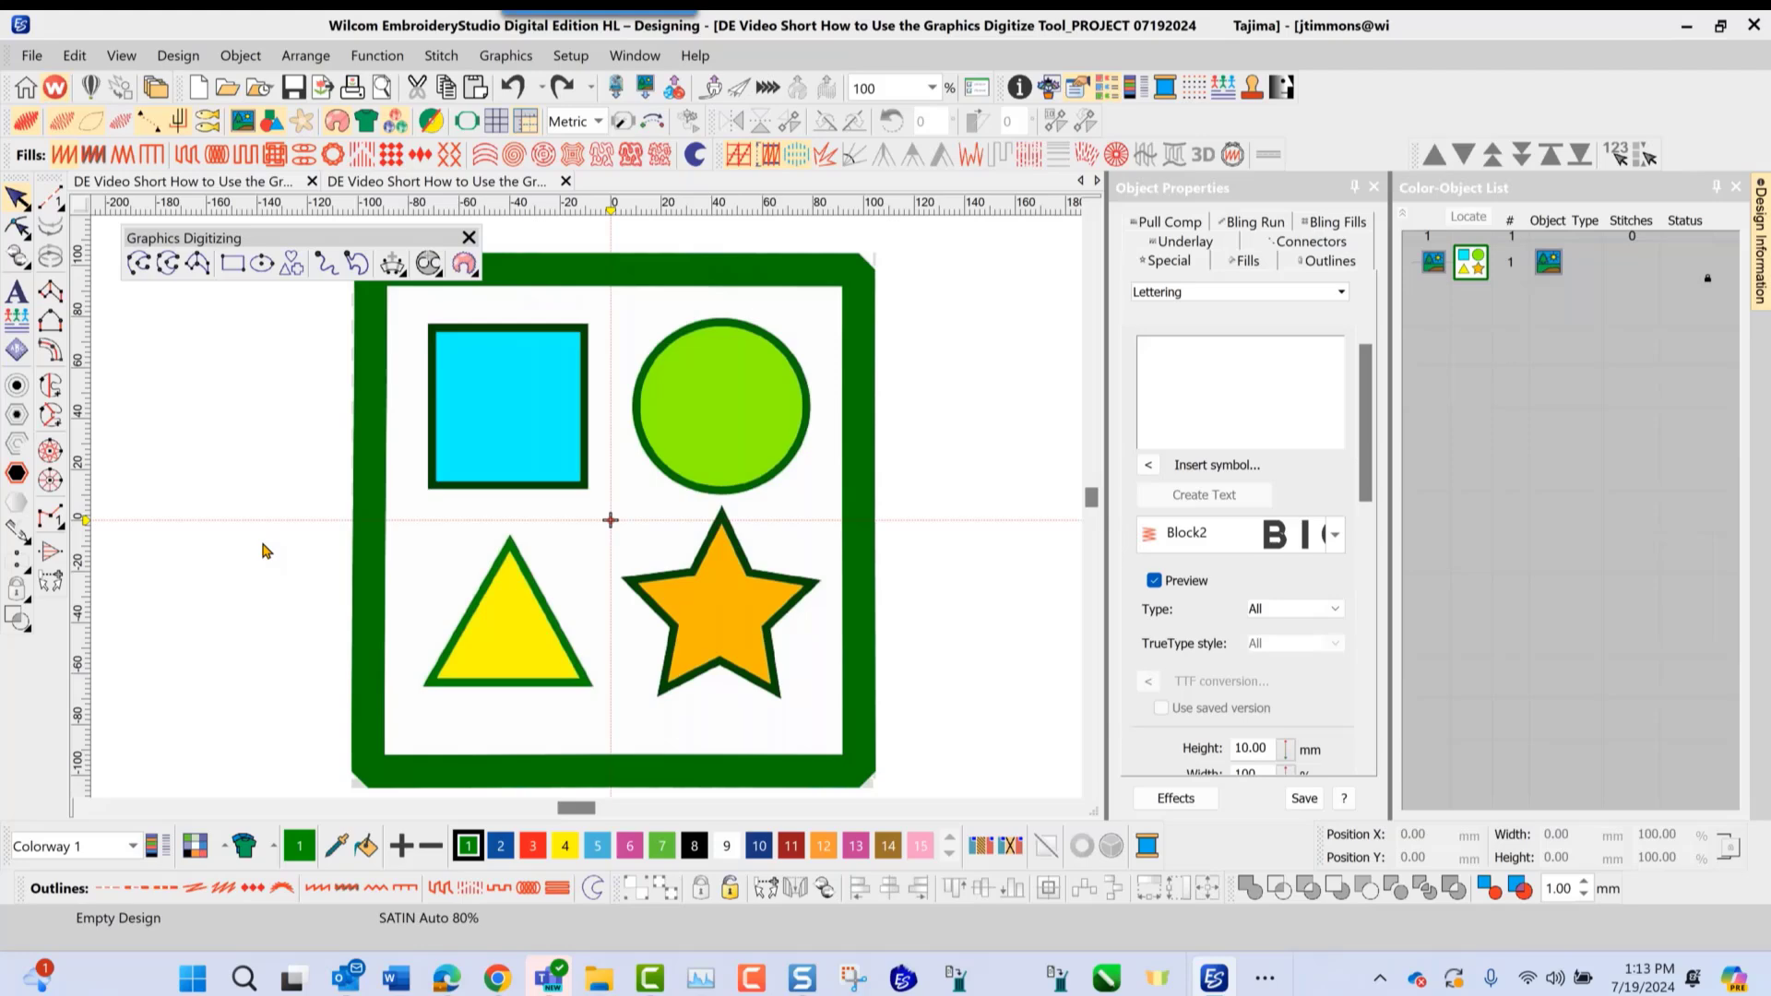
Digitize a 100-stitch open-shape run outline around the blue square's corners
click(139, 265)
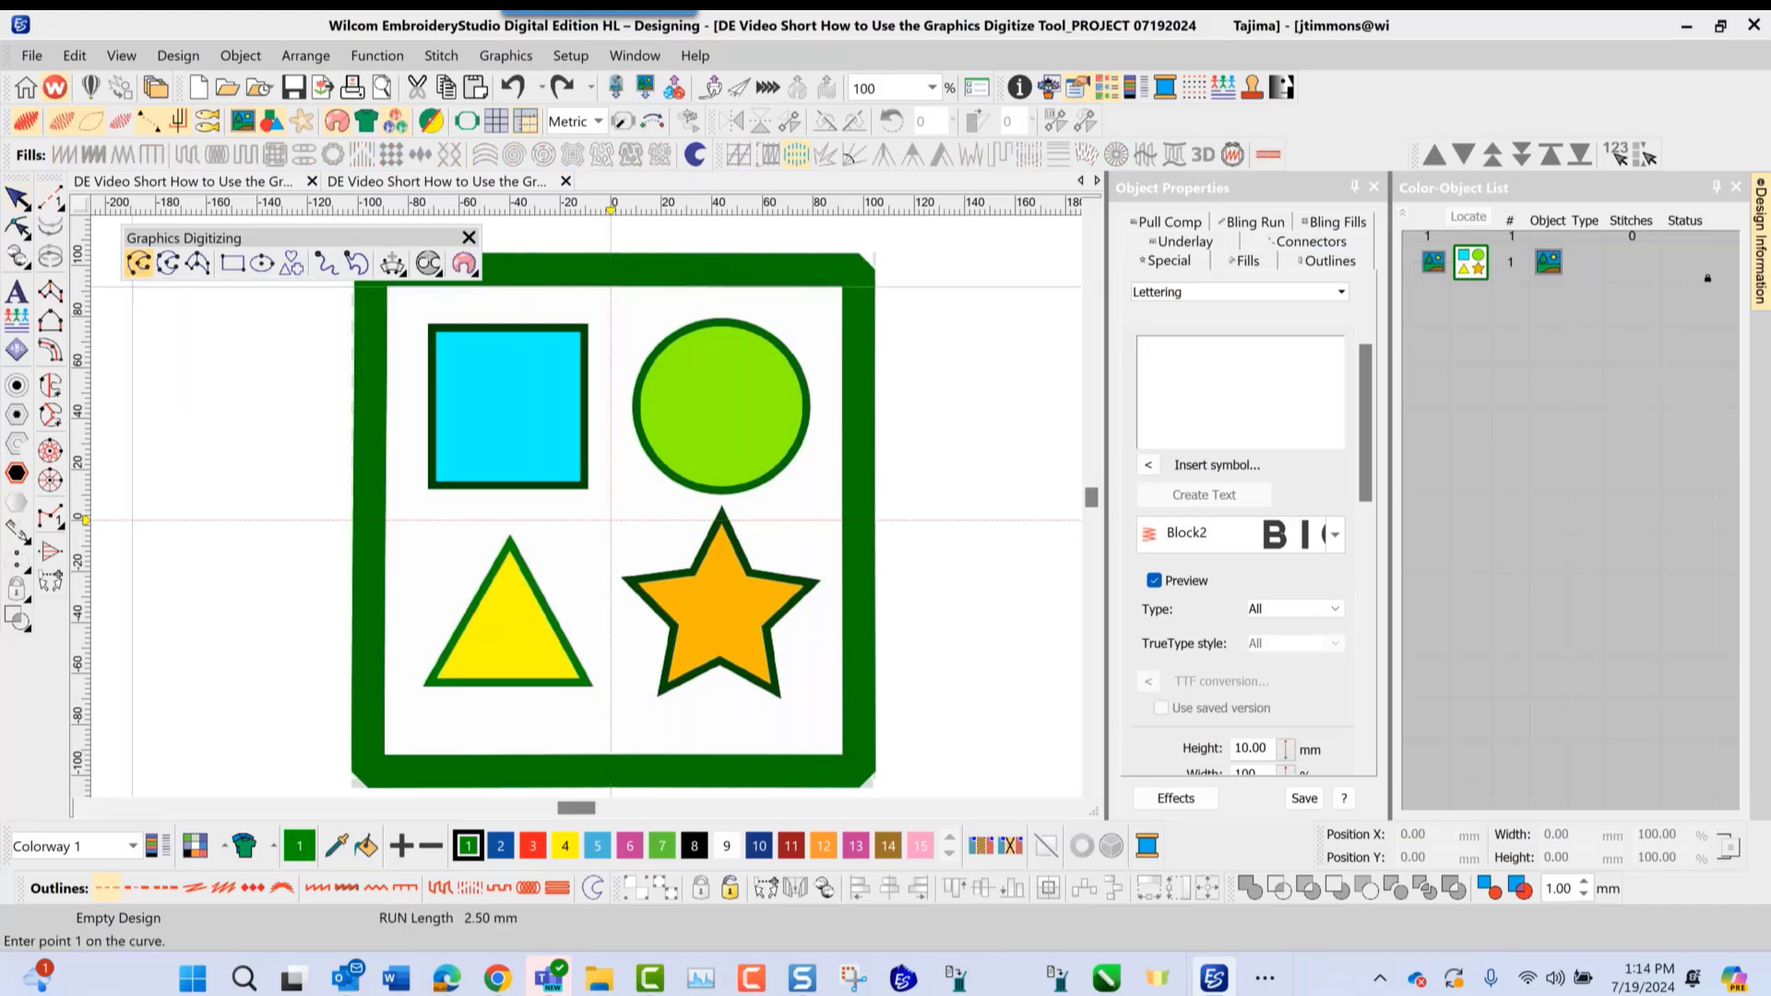
click(432, 327)
click(583, 328)
click(585, 485)
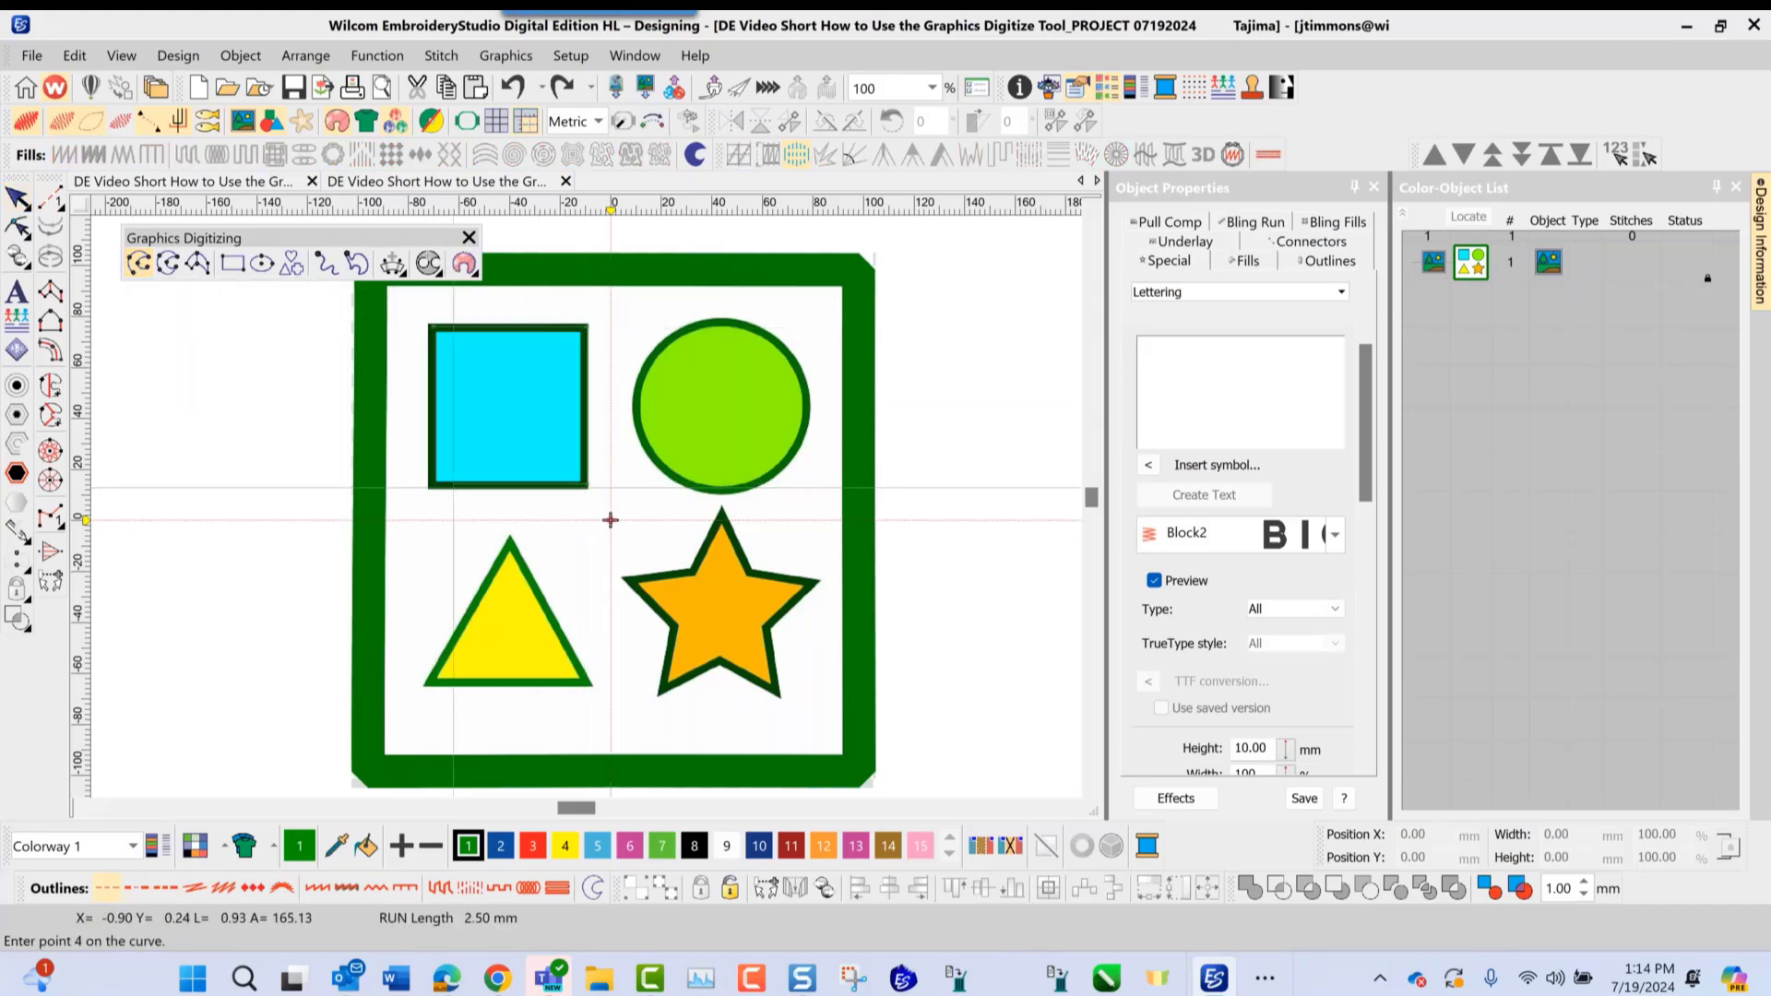
click(435, 487)
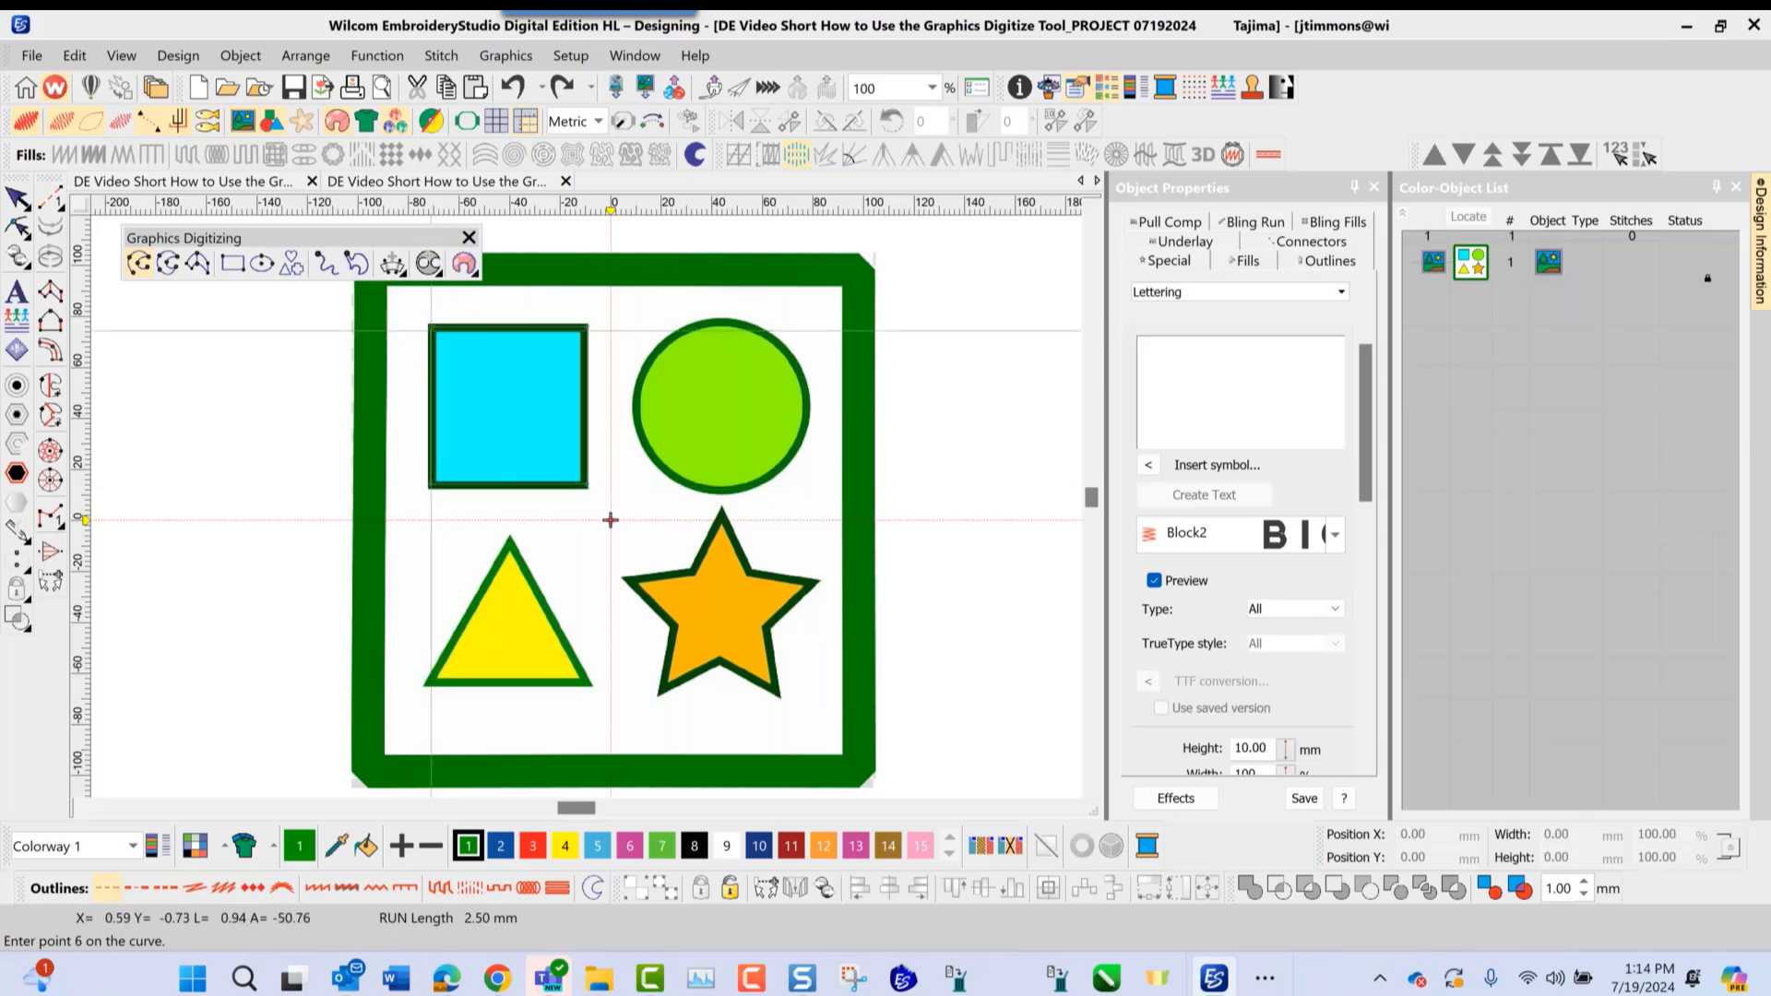
click(433, 327)
key(Return)
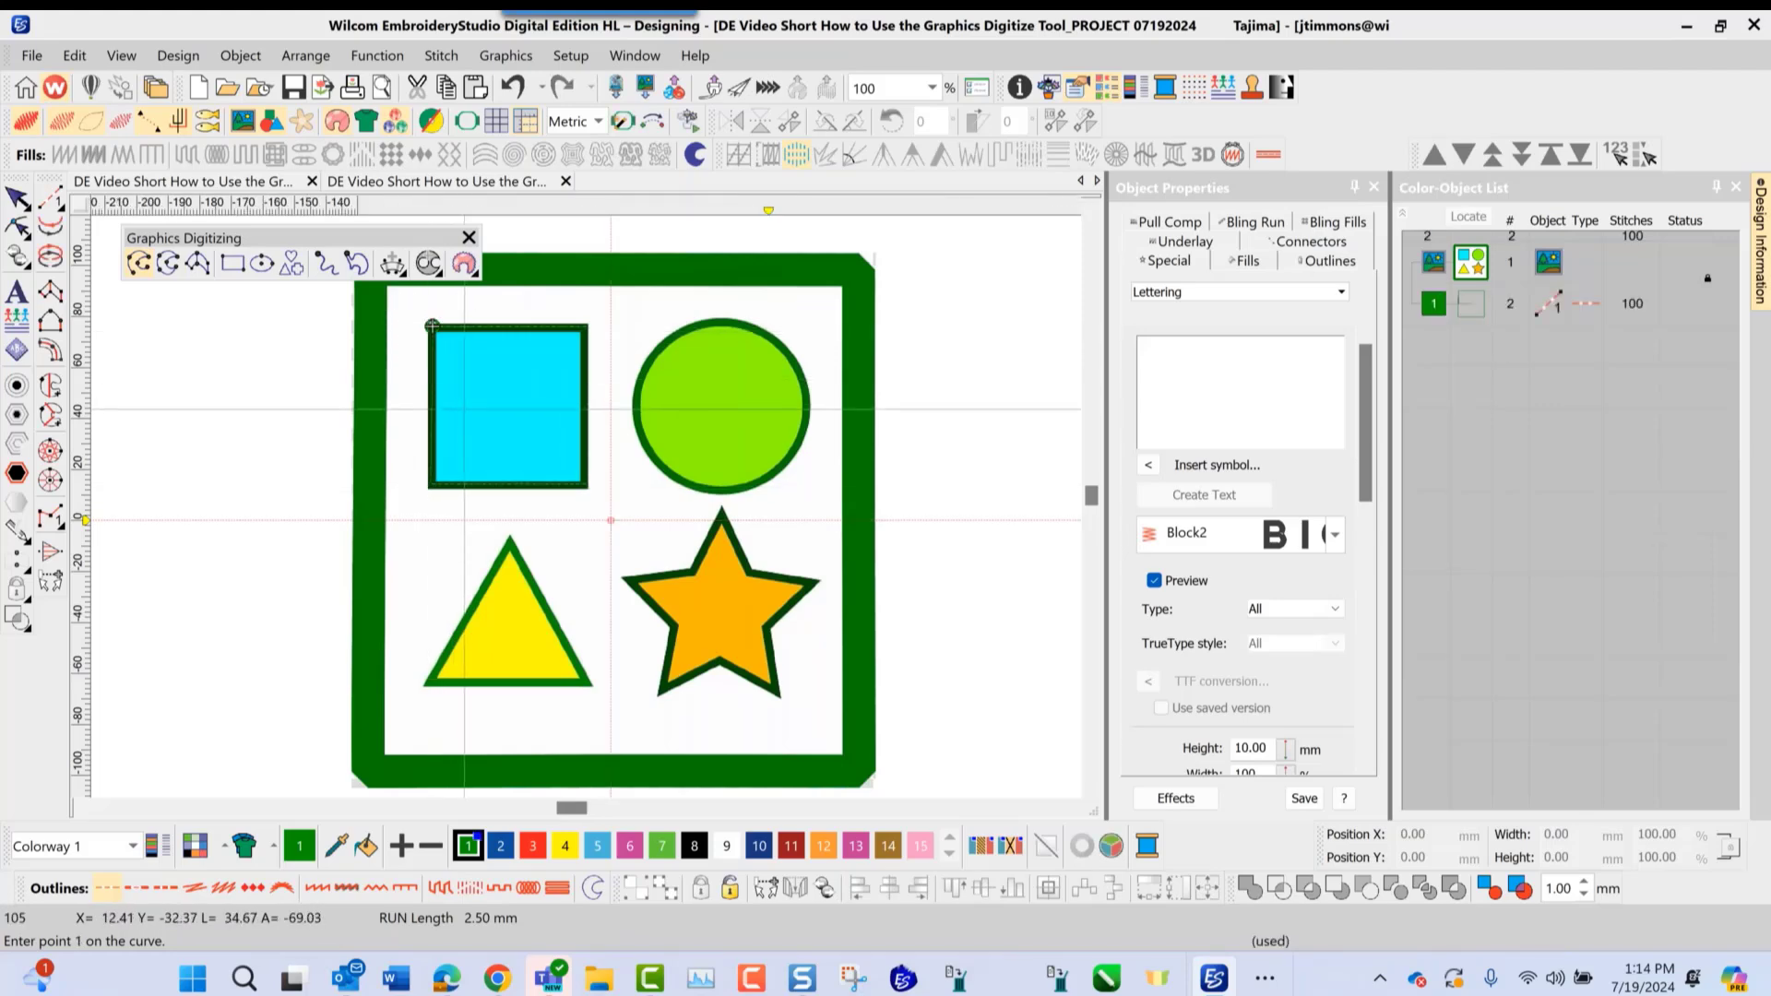
scroll(432, 327, up, 2)
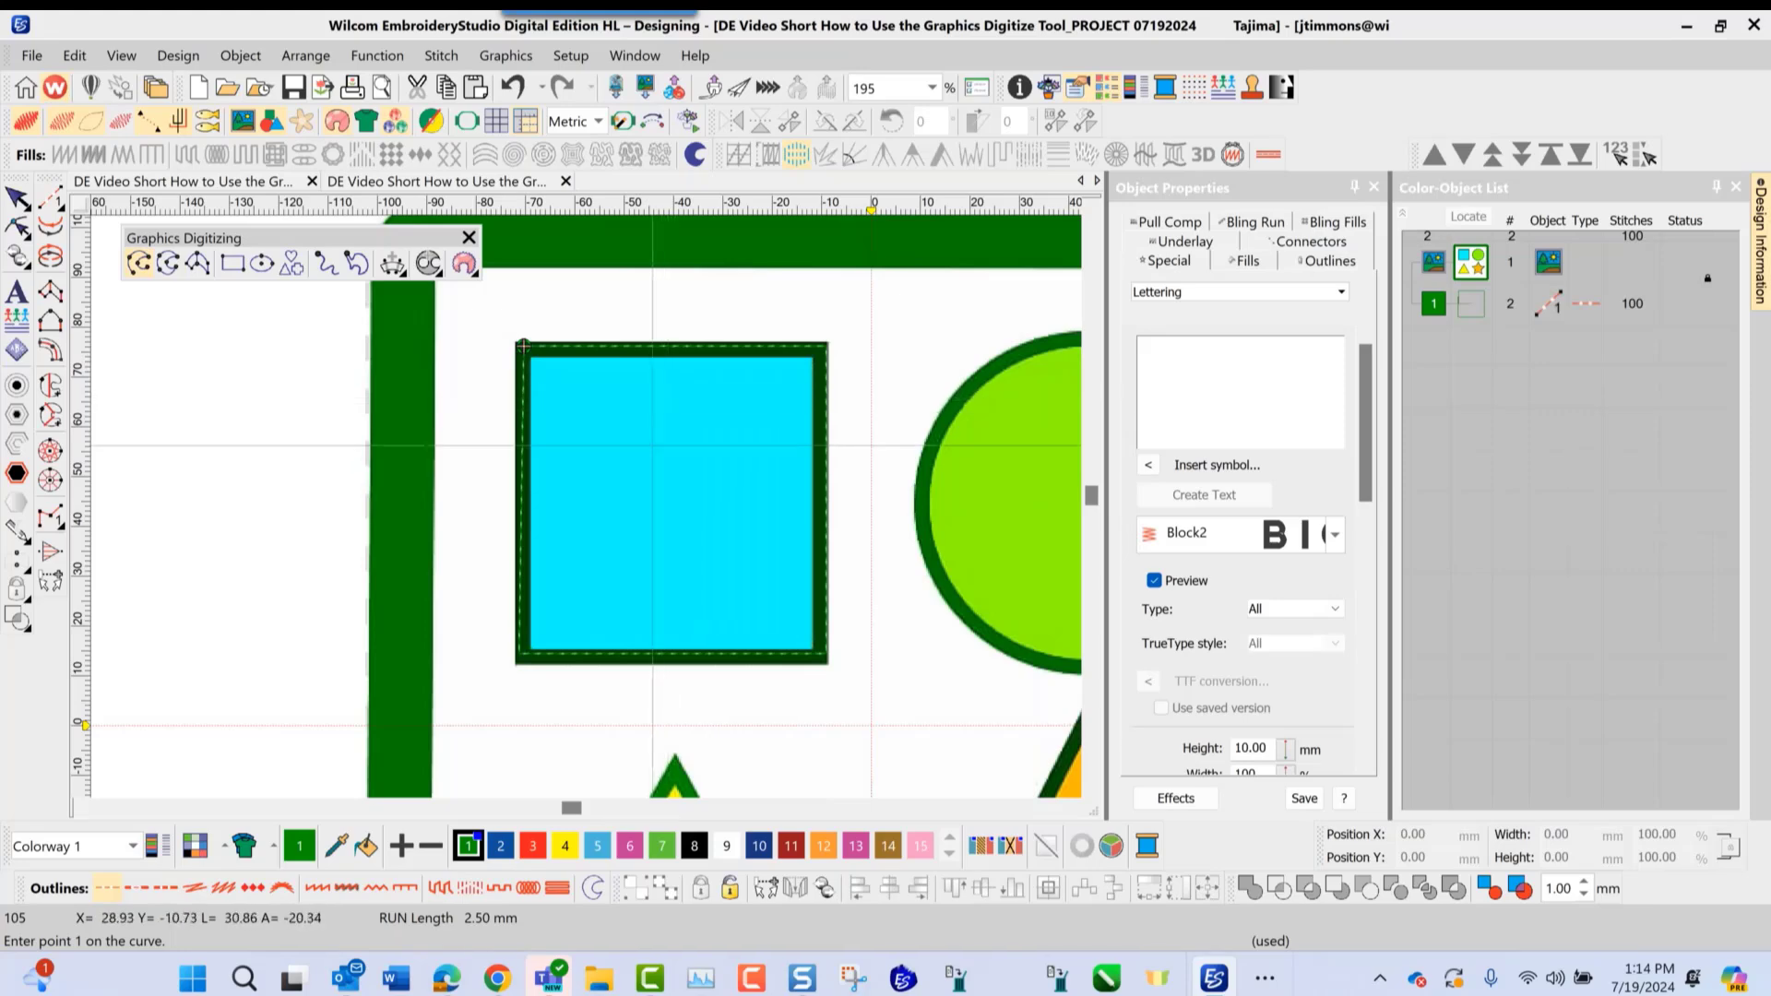
Draw a 16-point wavy vector outline line running above the blue square
click(588, 891)
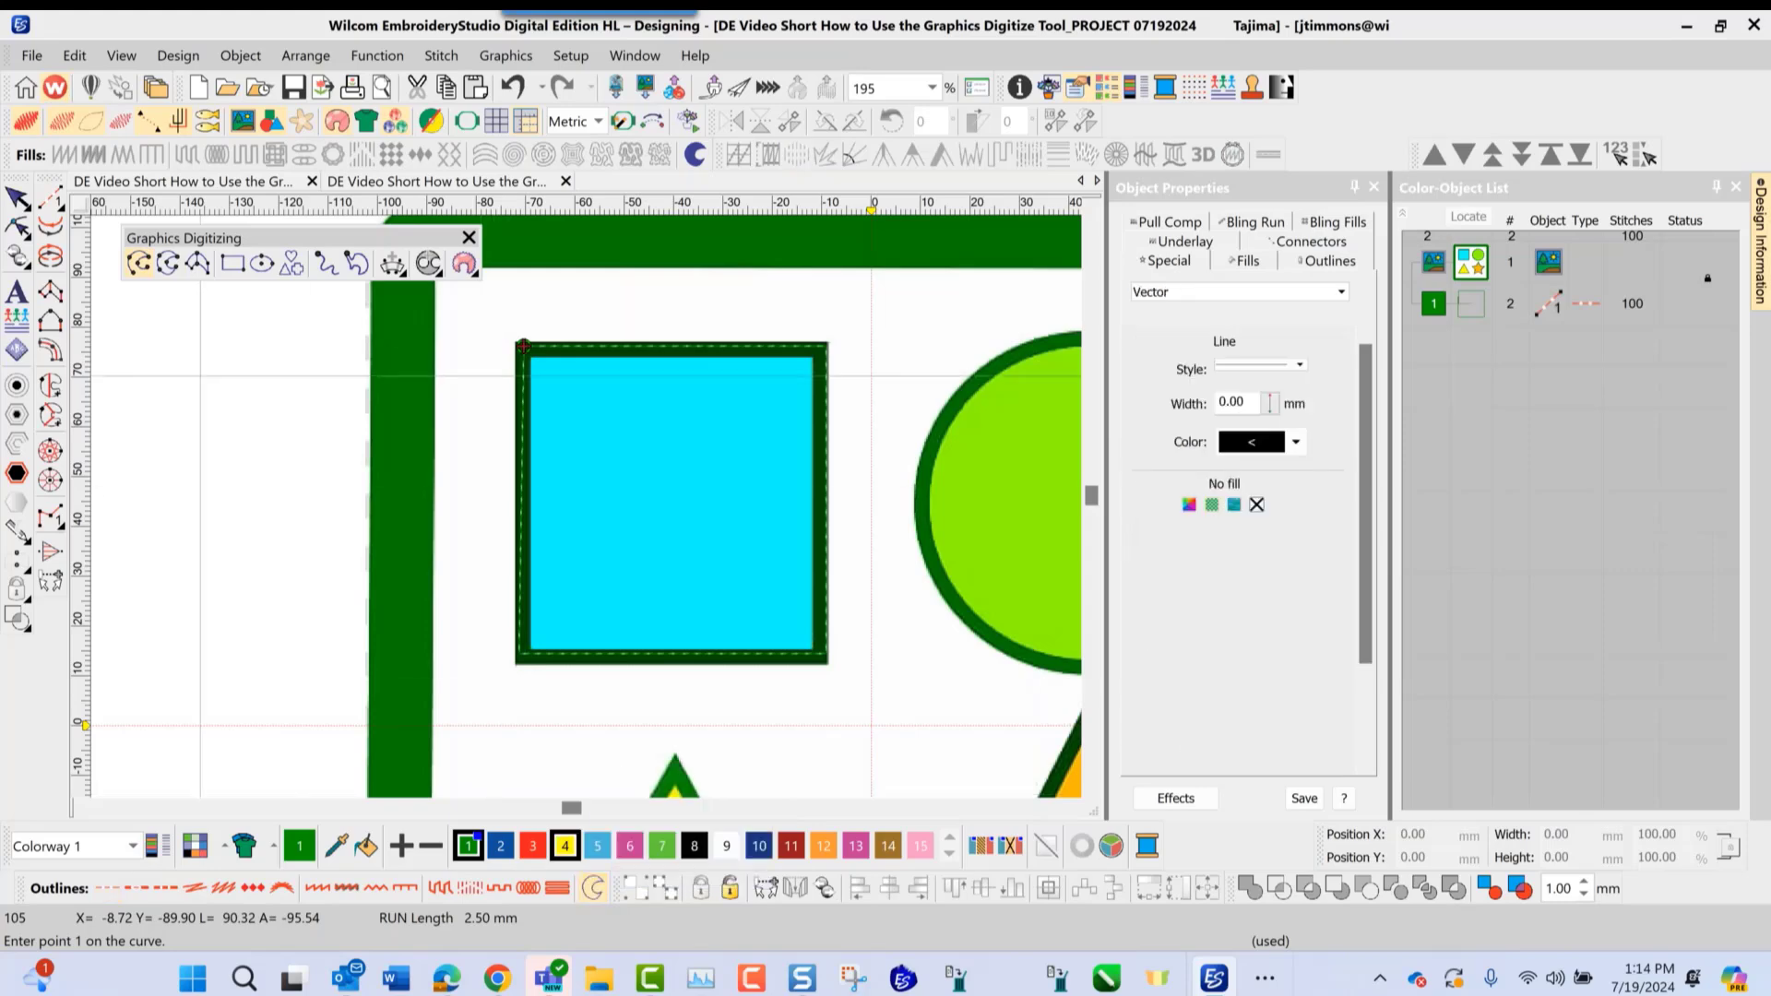
click(460, 327)
click(502, 299)
click(558, 318)
click(610, 299)
click(641, 297)
click(674, 317)
click(715, 319)
click(765, 291)
click(799, 291)
click(816, 303)
click(835, 314)
click(856, 311)
click(877, 301)
click(893, 292)
click(909, 288)
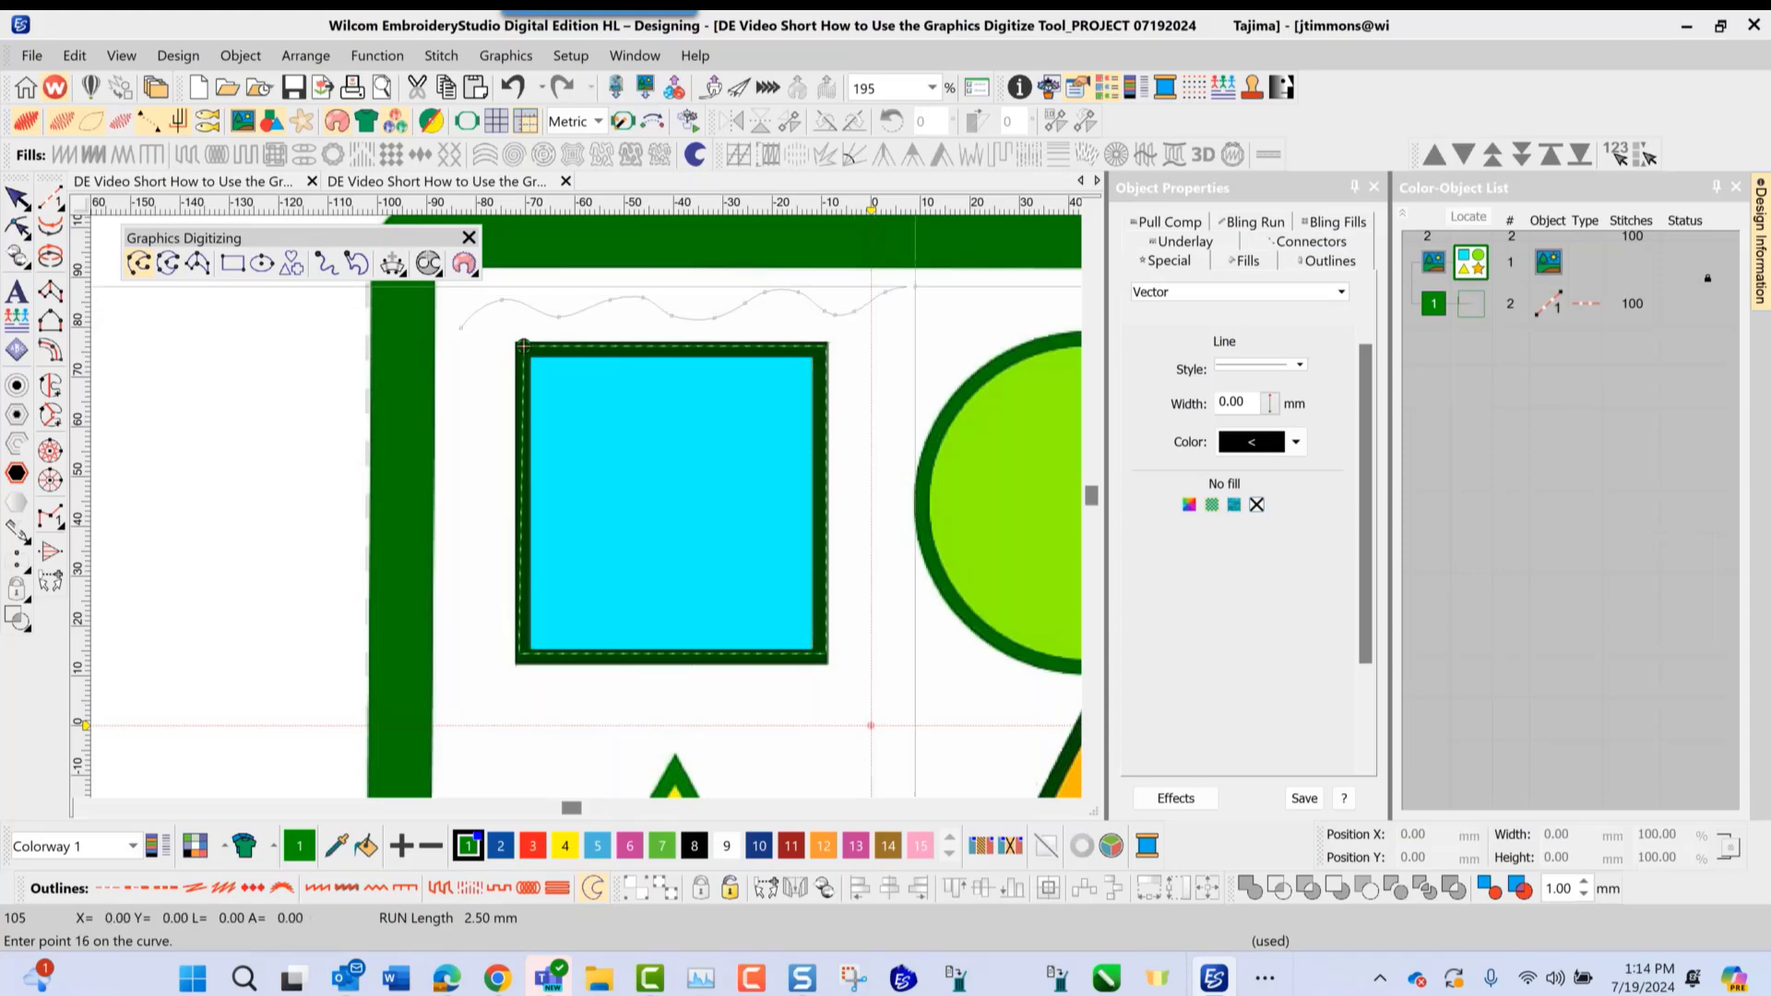
click(948, 304)
key(Return)
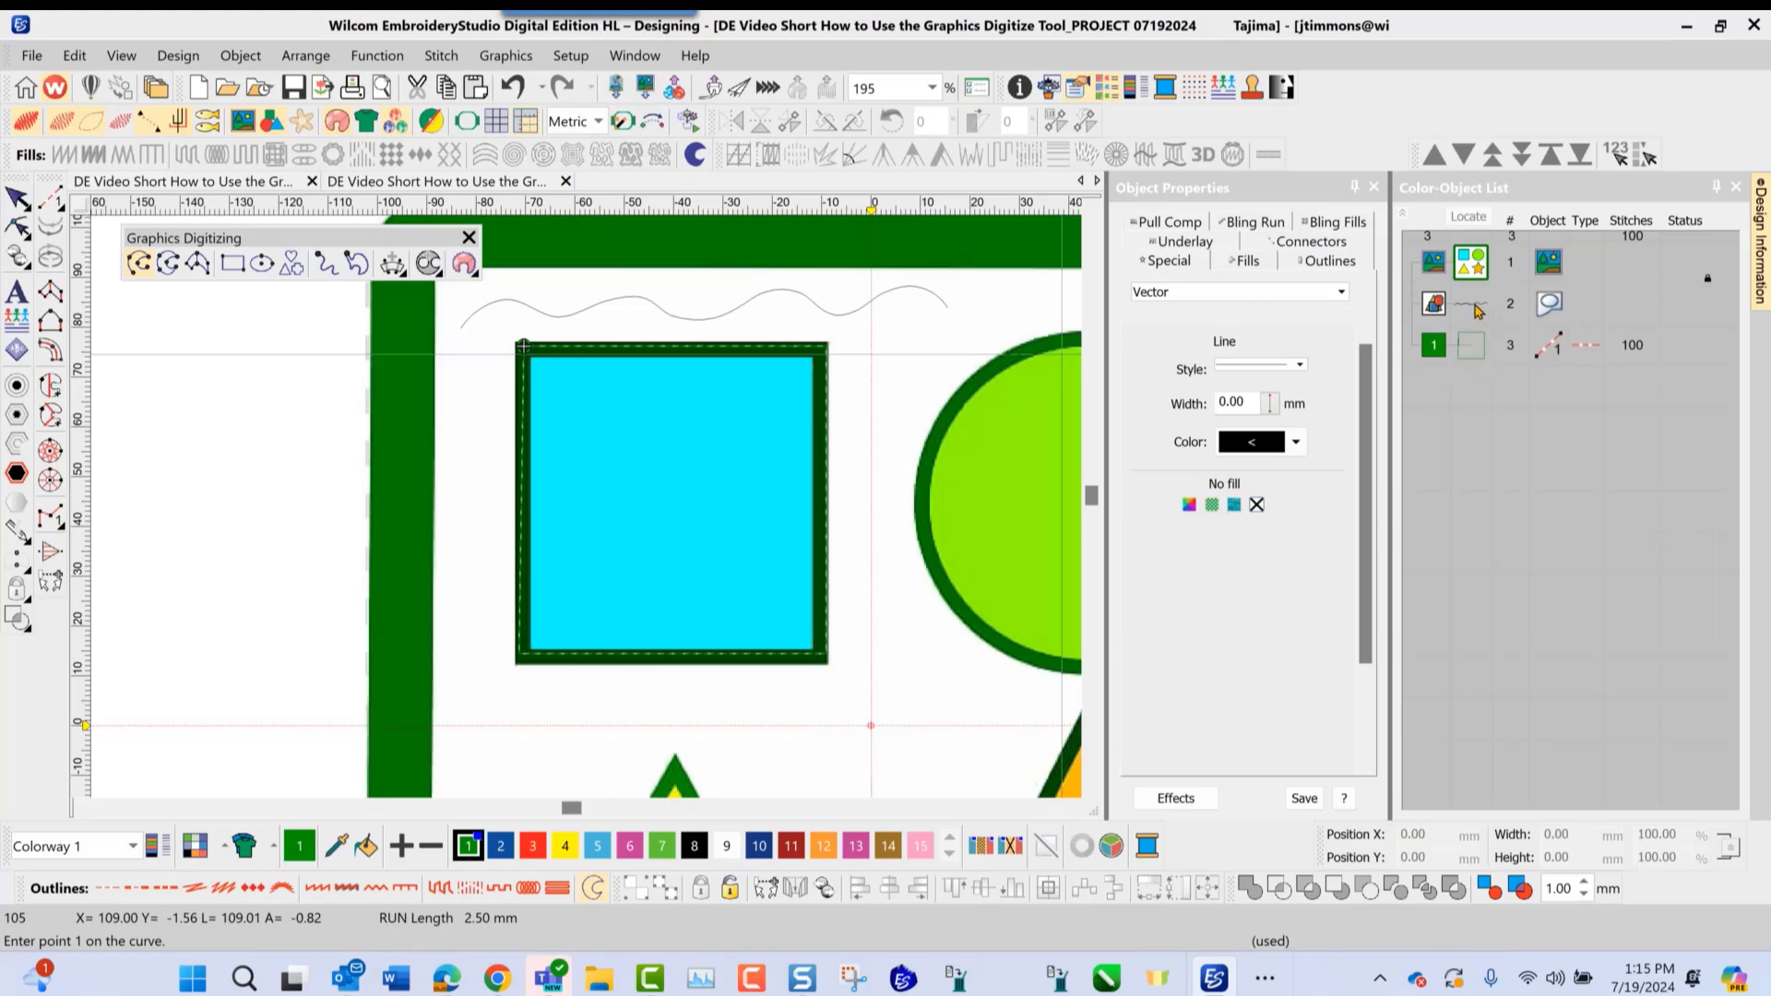
Check object 3's context menu, then zoom out to show the frame, circle and star
right_click(1474, 356)
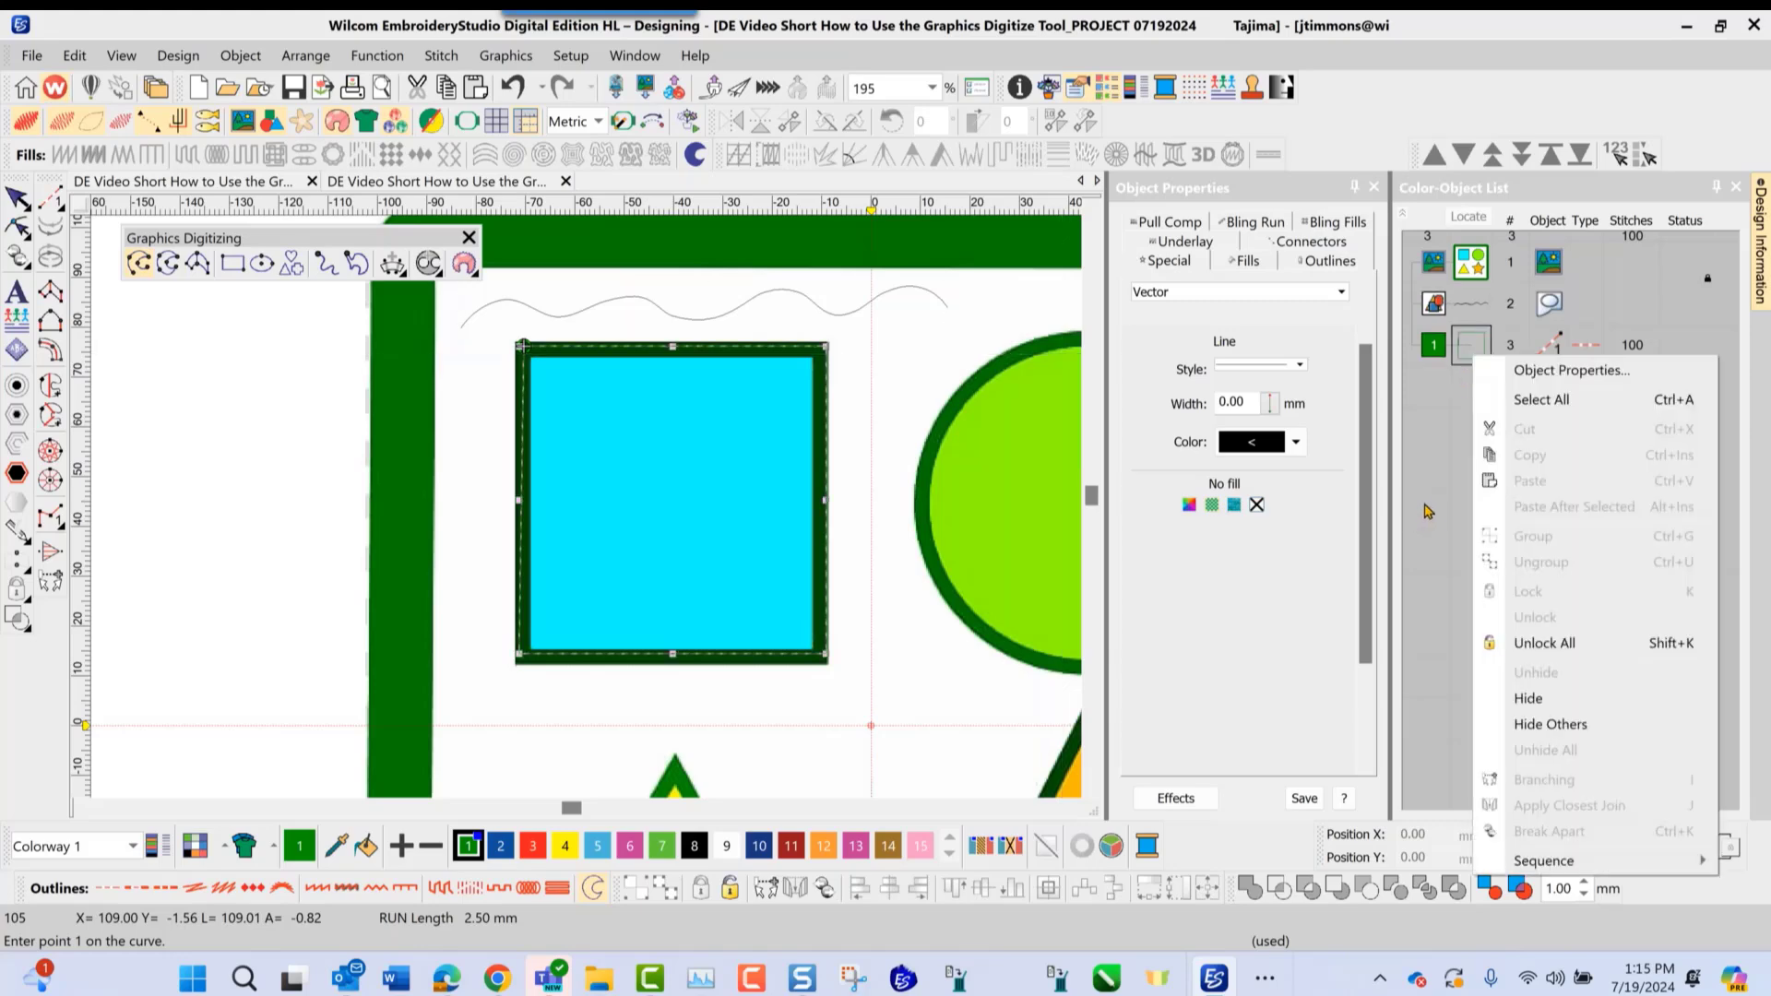
click(258, 476)
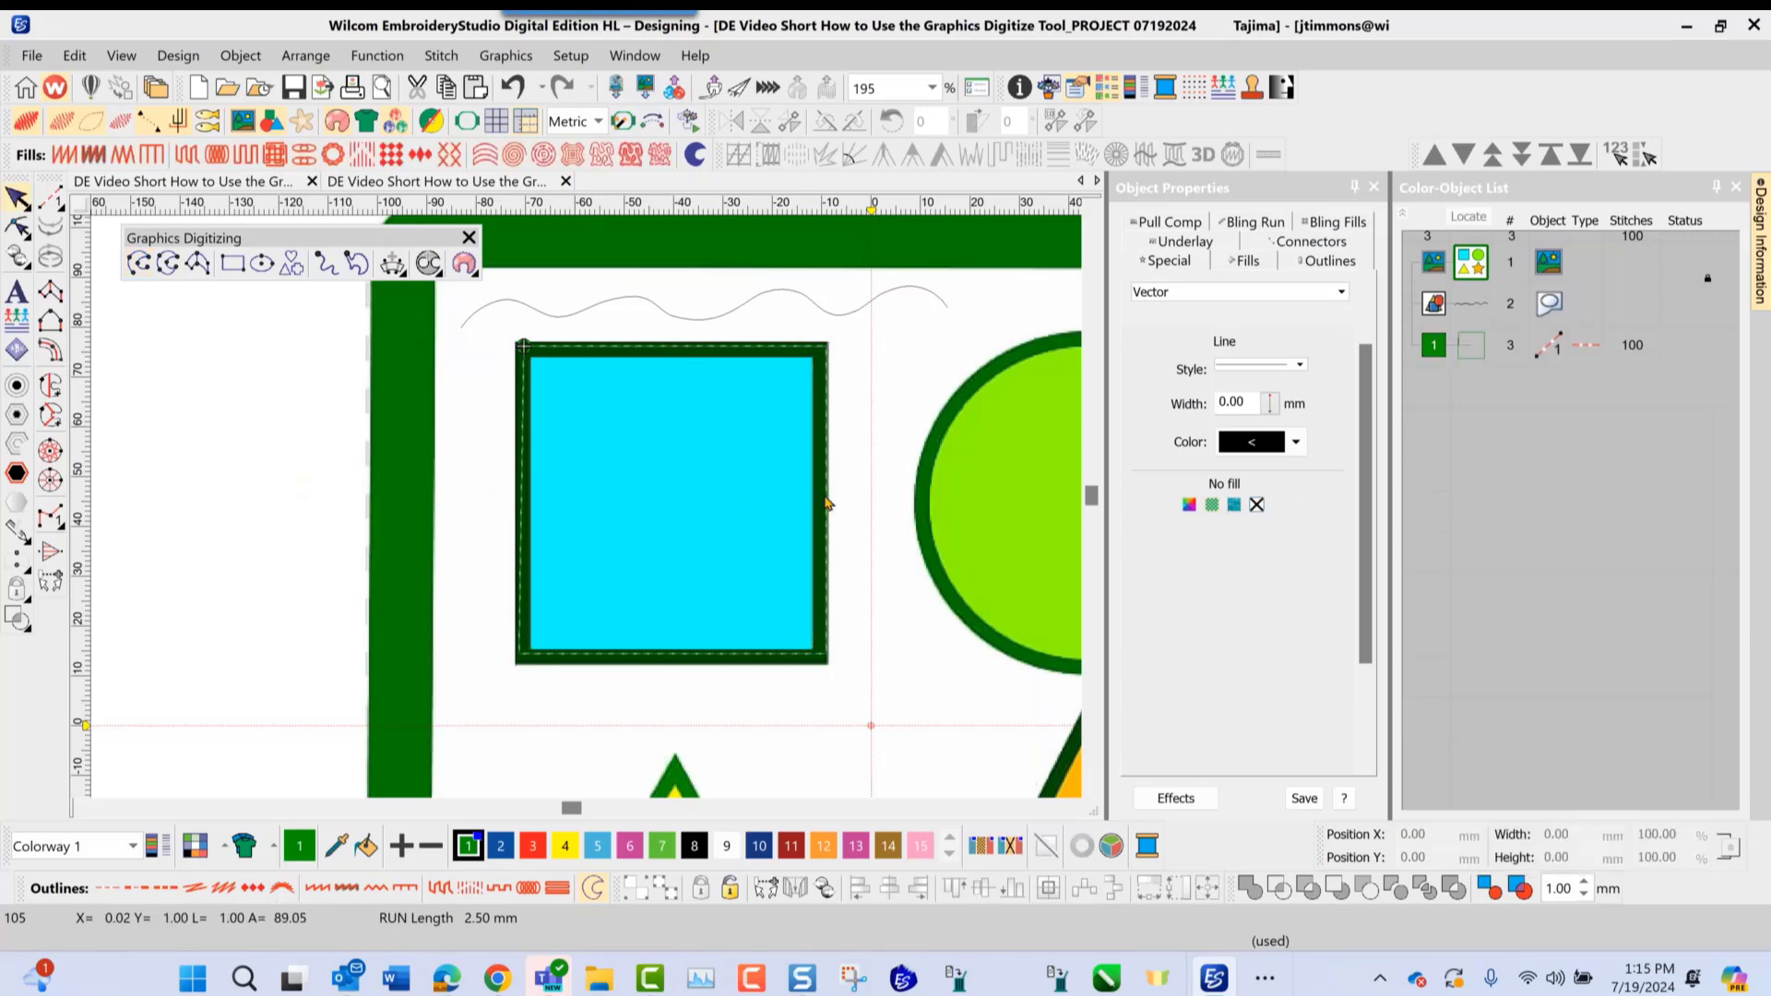
scroll(590, 514, down, 1)
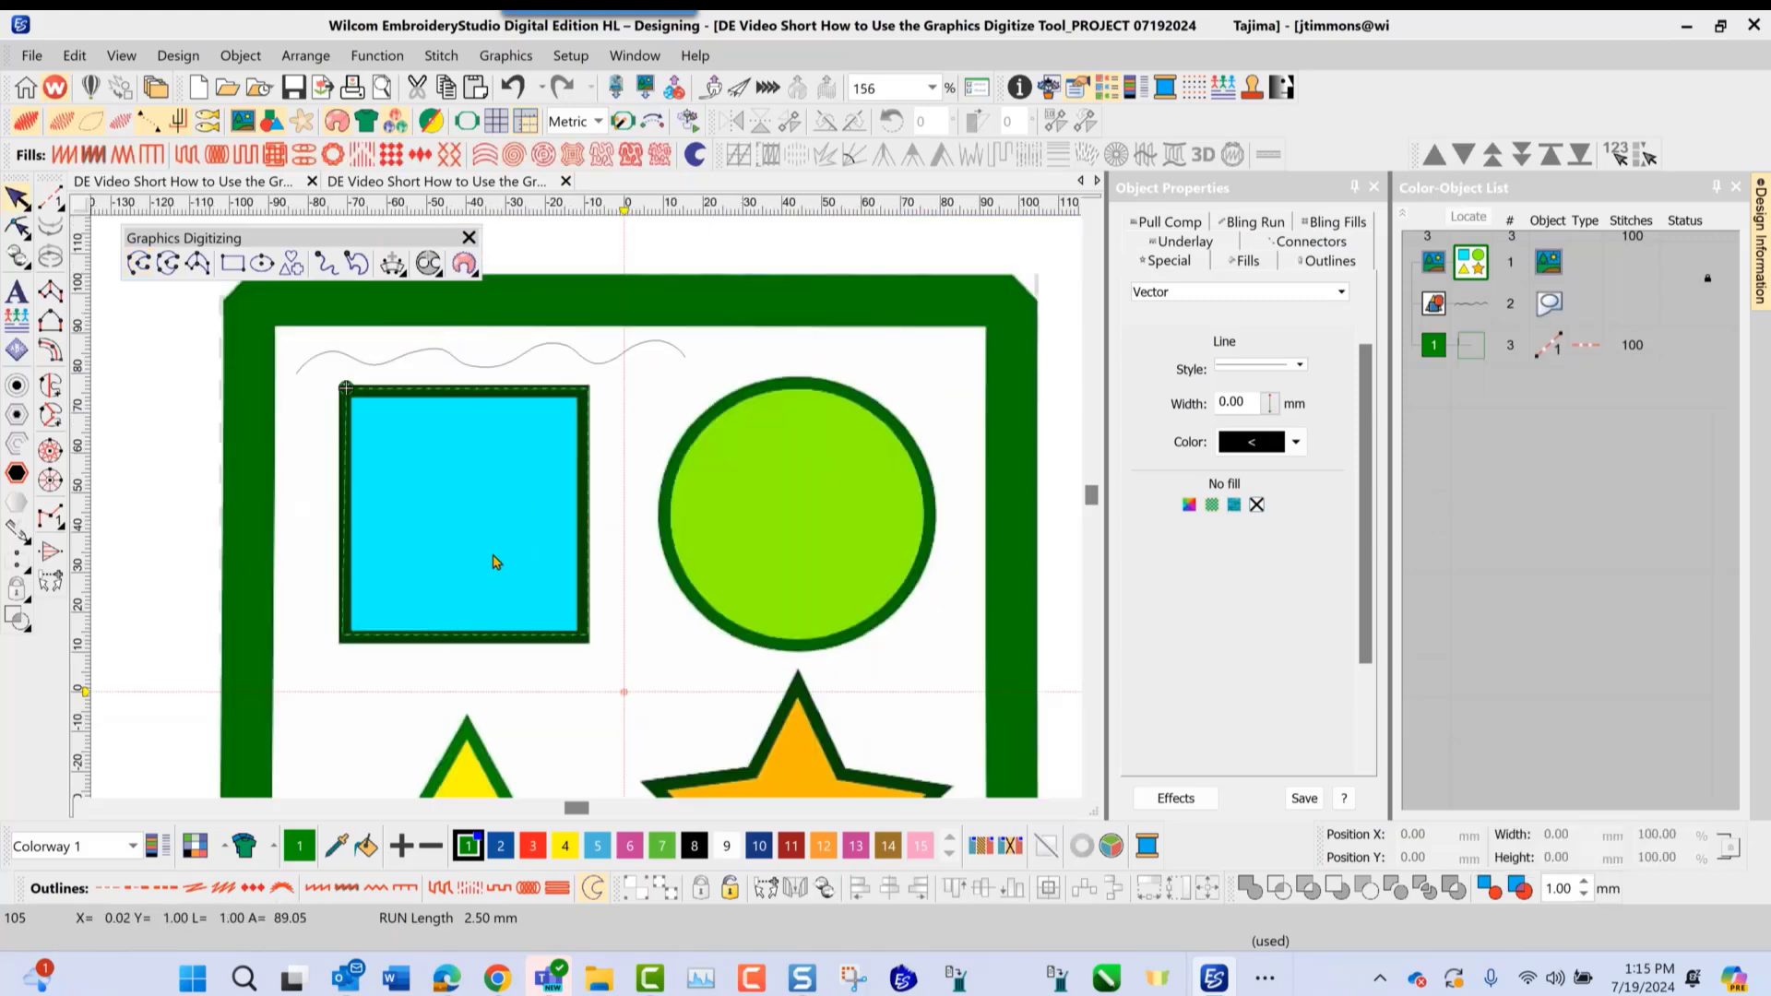
click(167, 266)
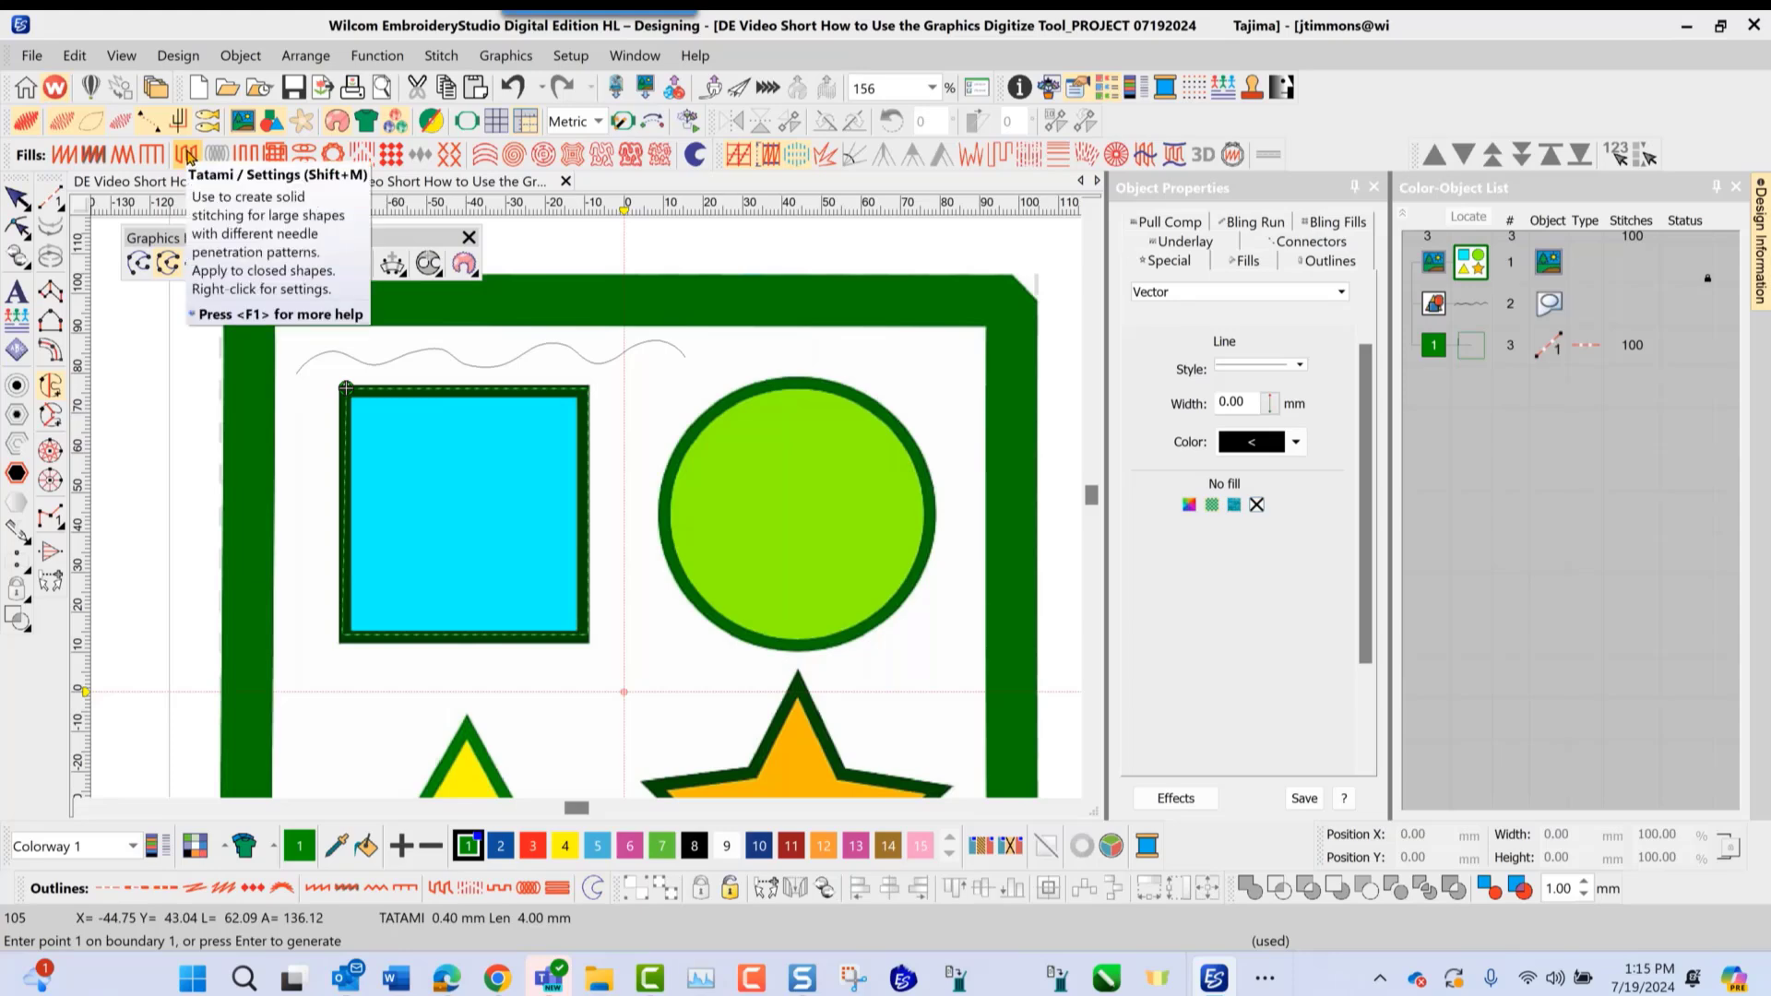
Digitize a four-point Tatami boundary on the green circle, entry and exit at its top
click(187, 154)
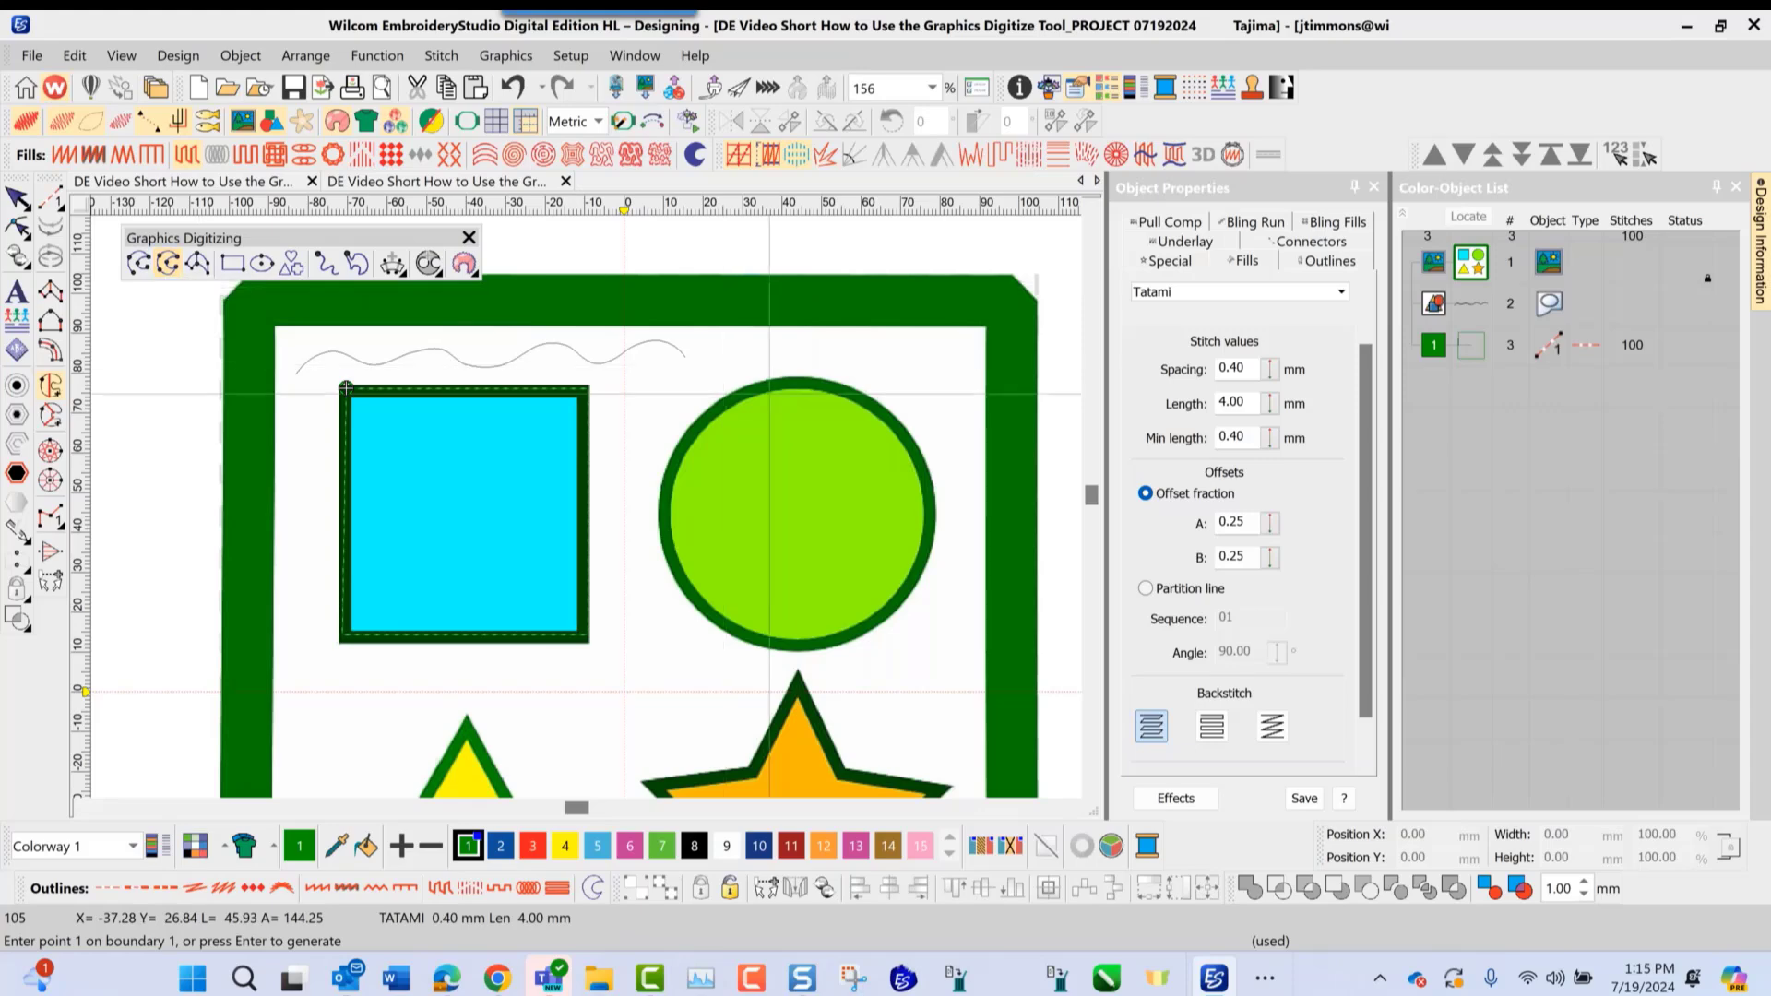
click(796, 381)
click(659, 524)
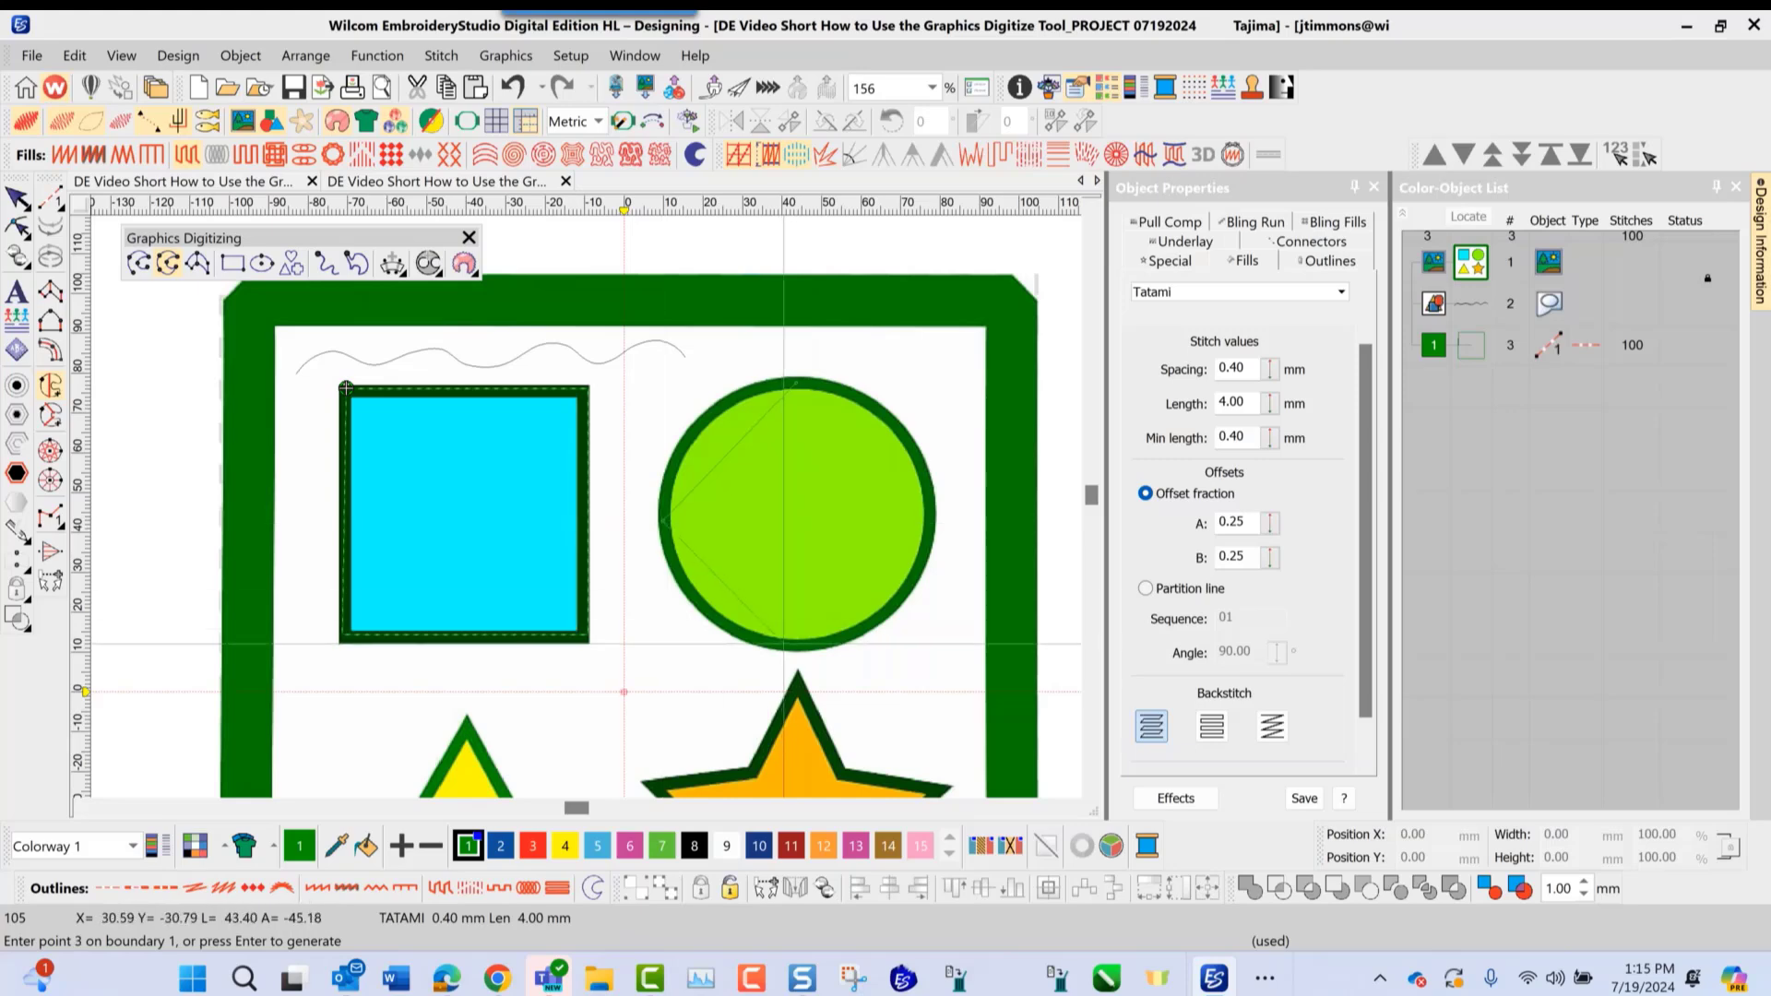
click(795, 649)
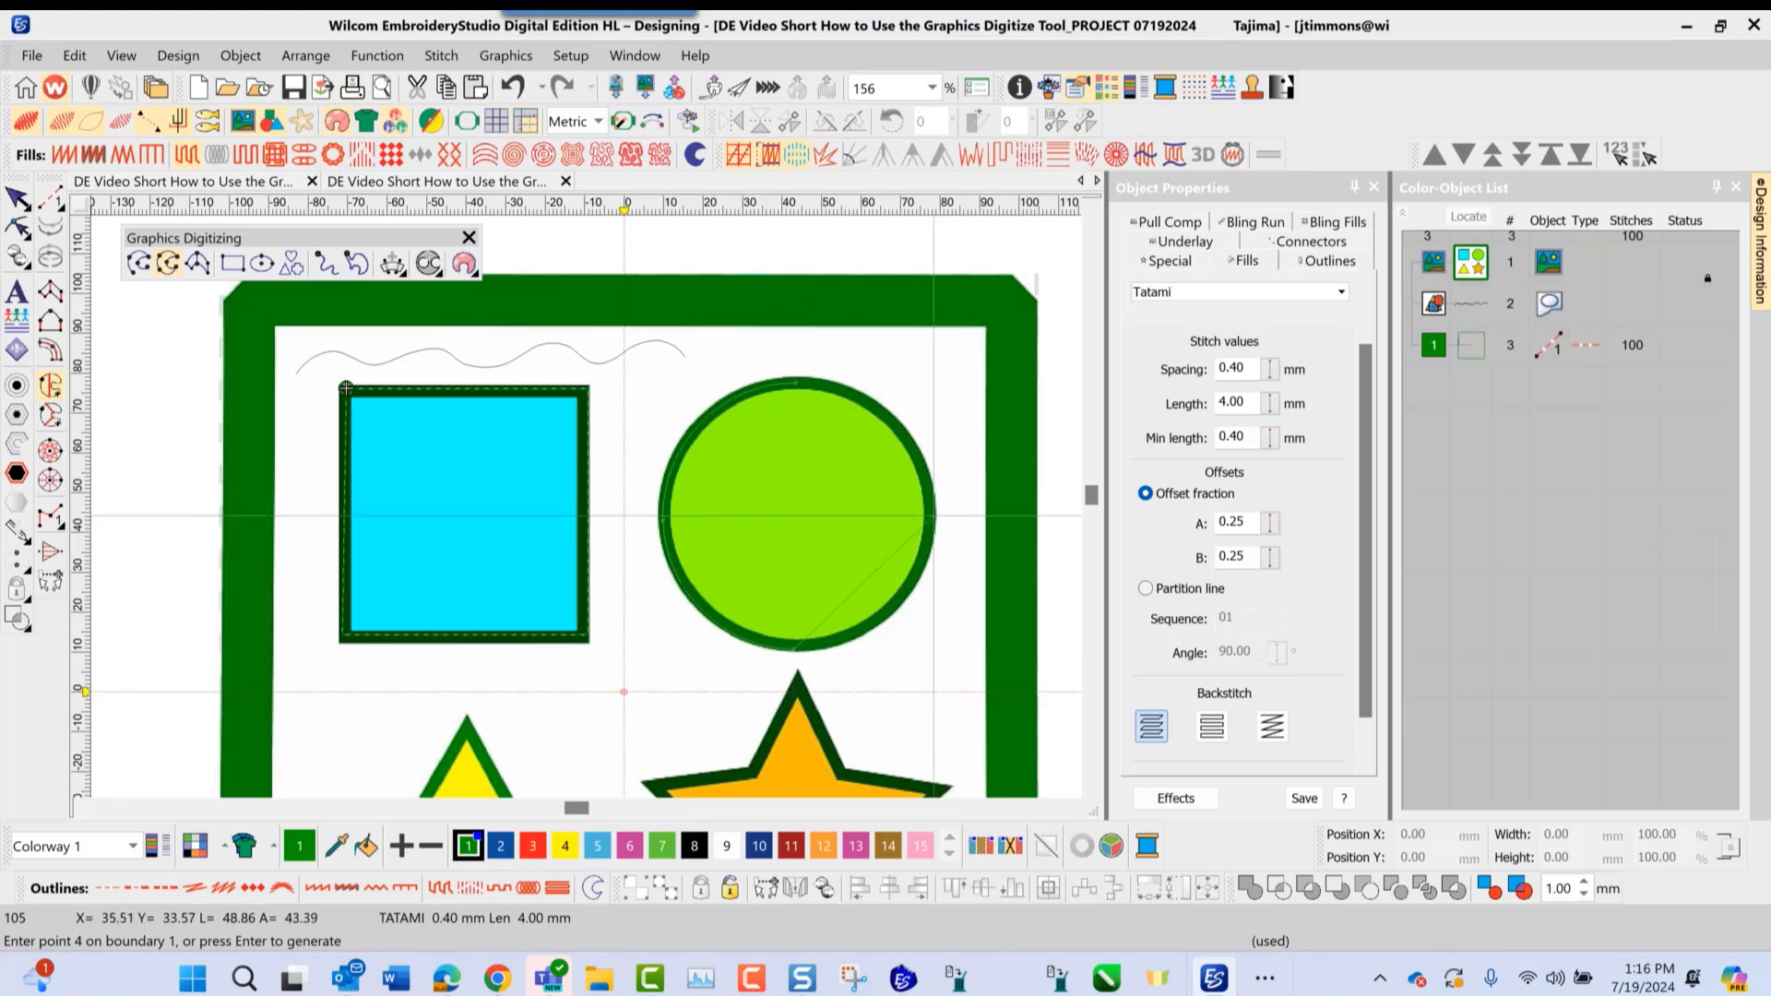
click(933, 517)
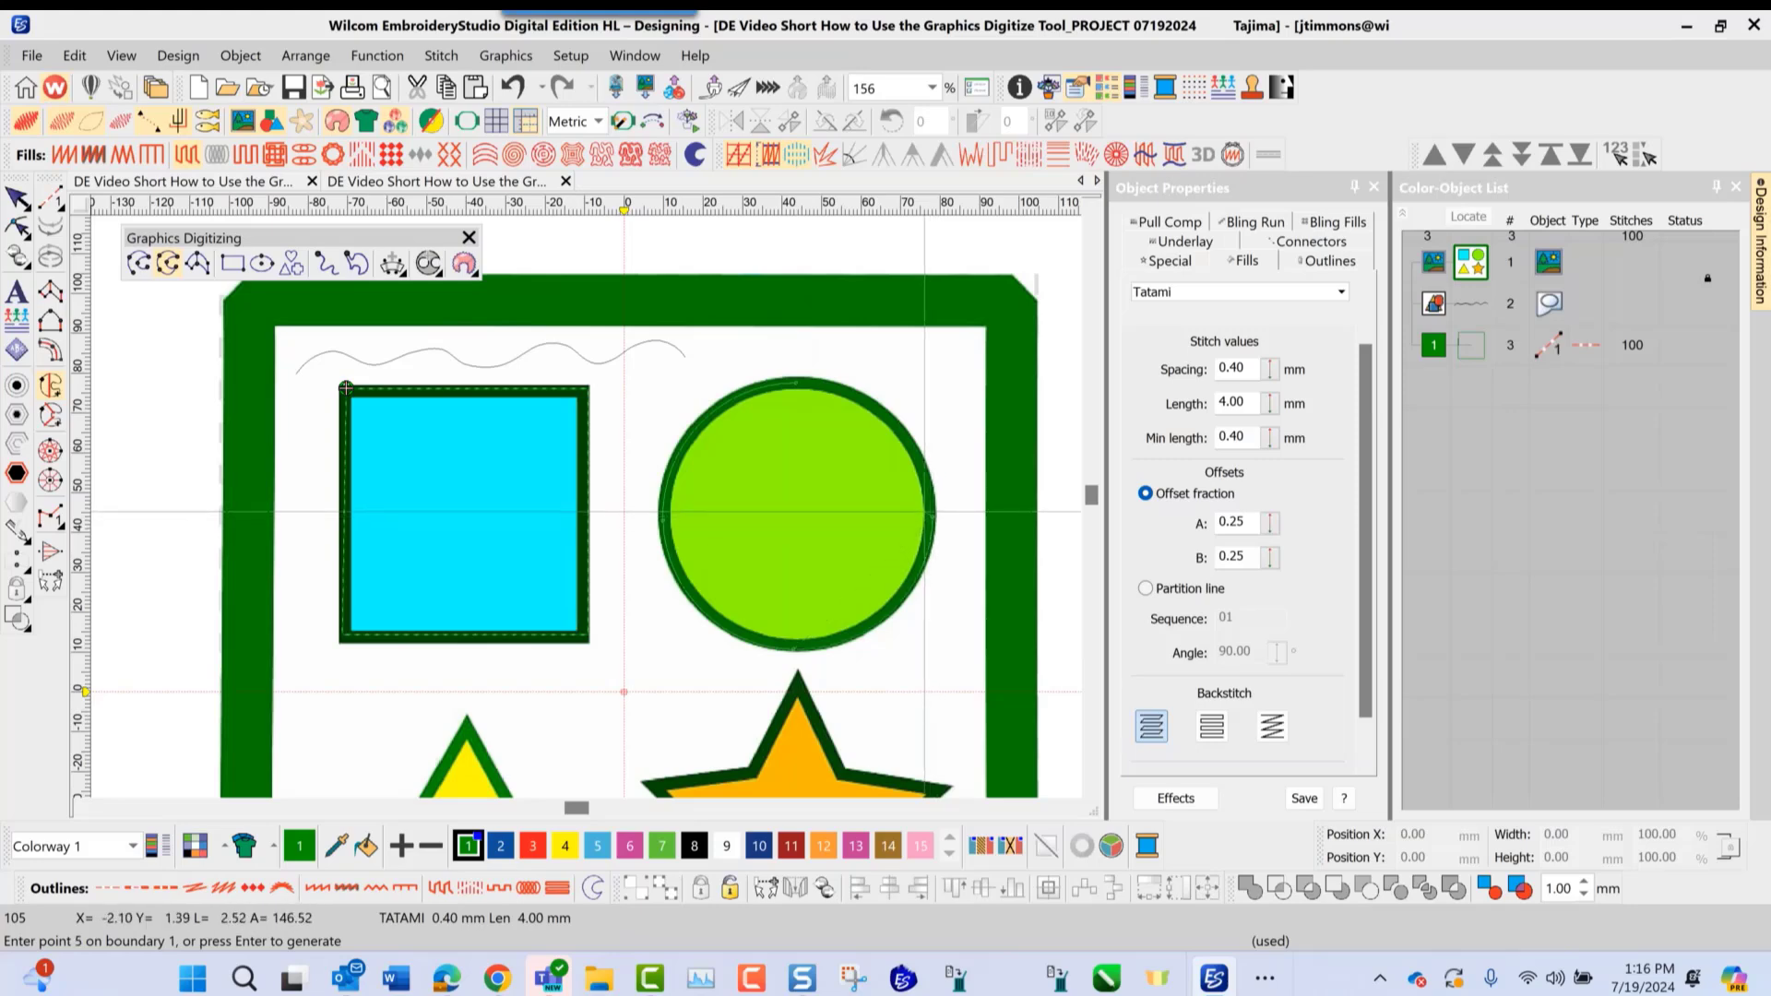
key(Return)
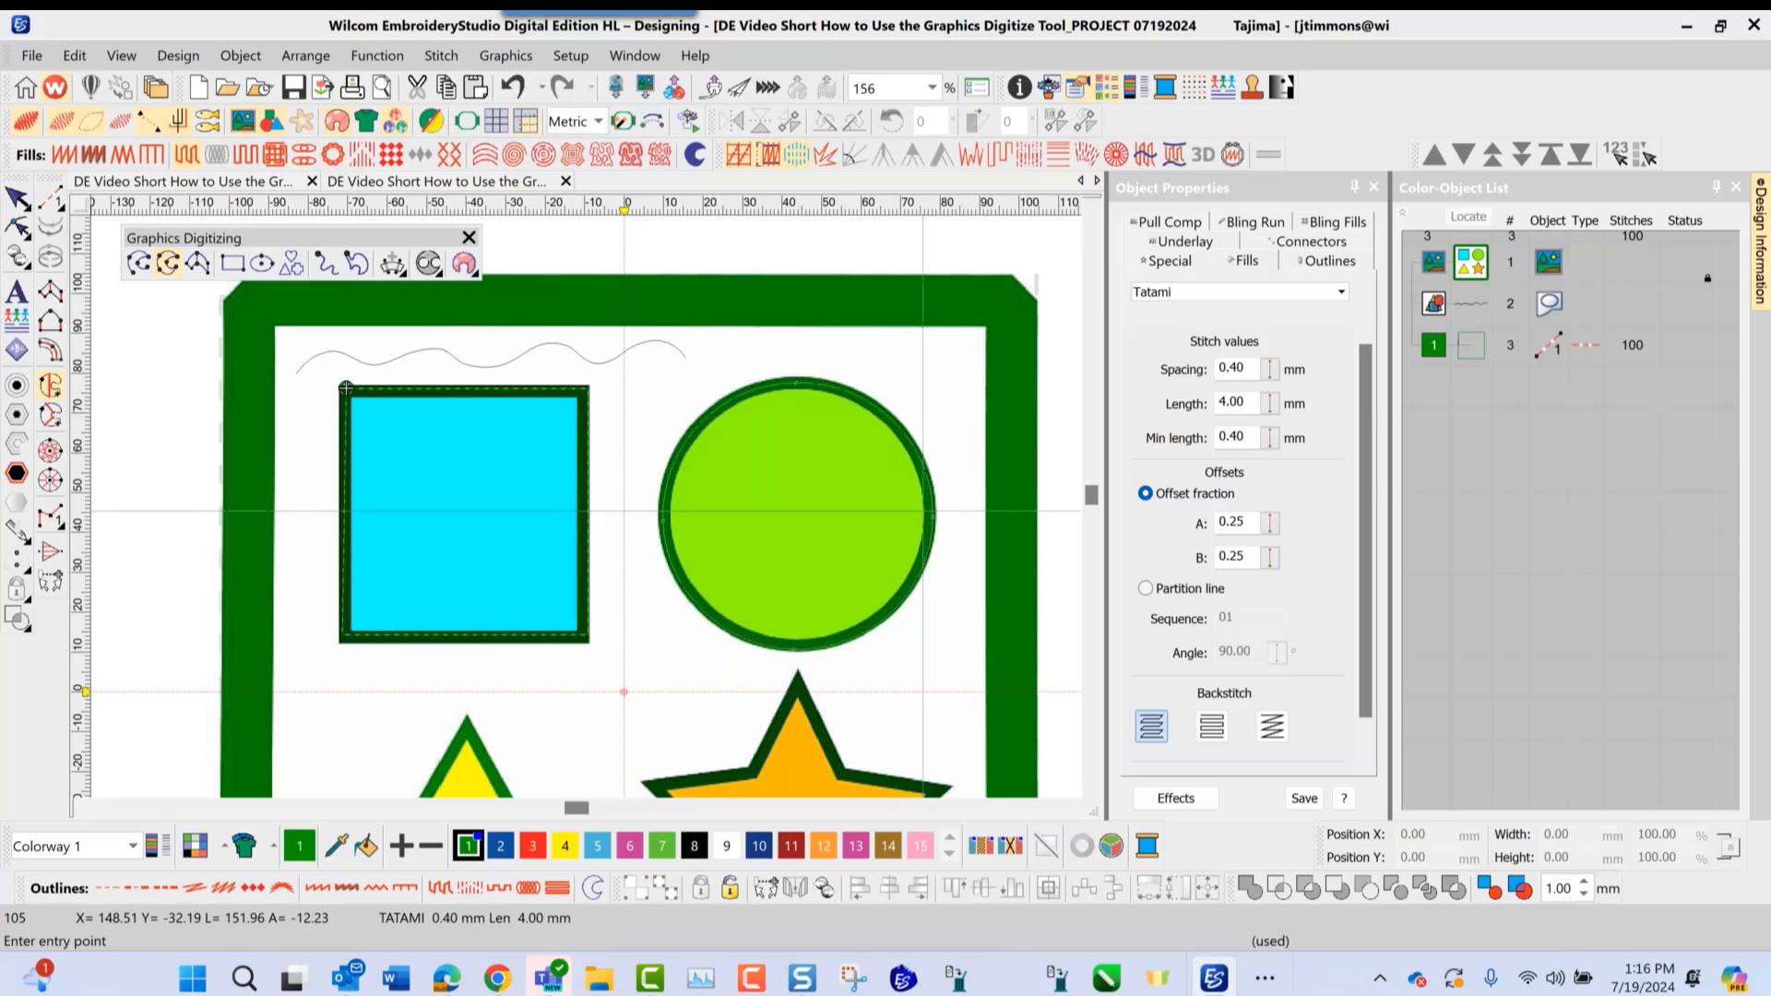
click(780, 384)
click(780, 382)
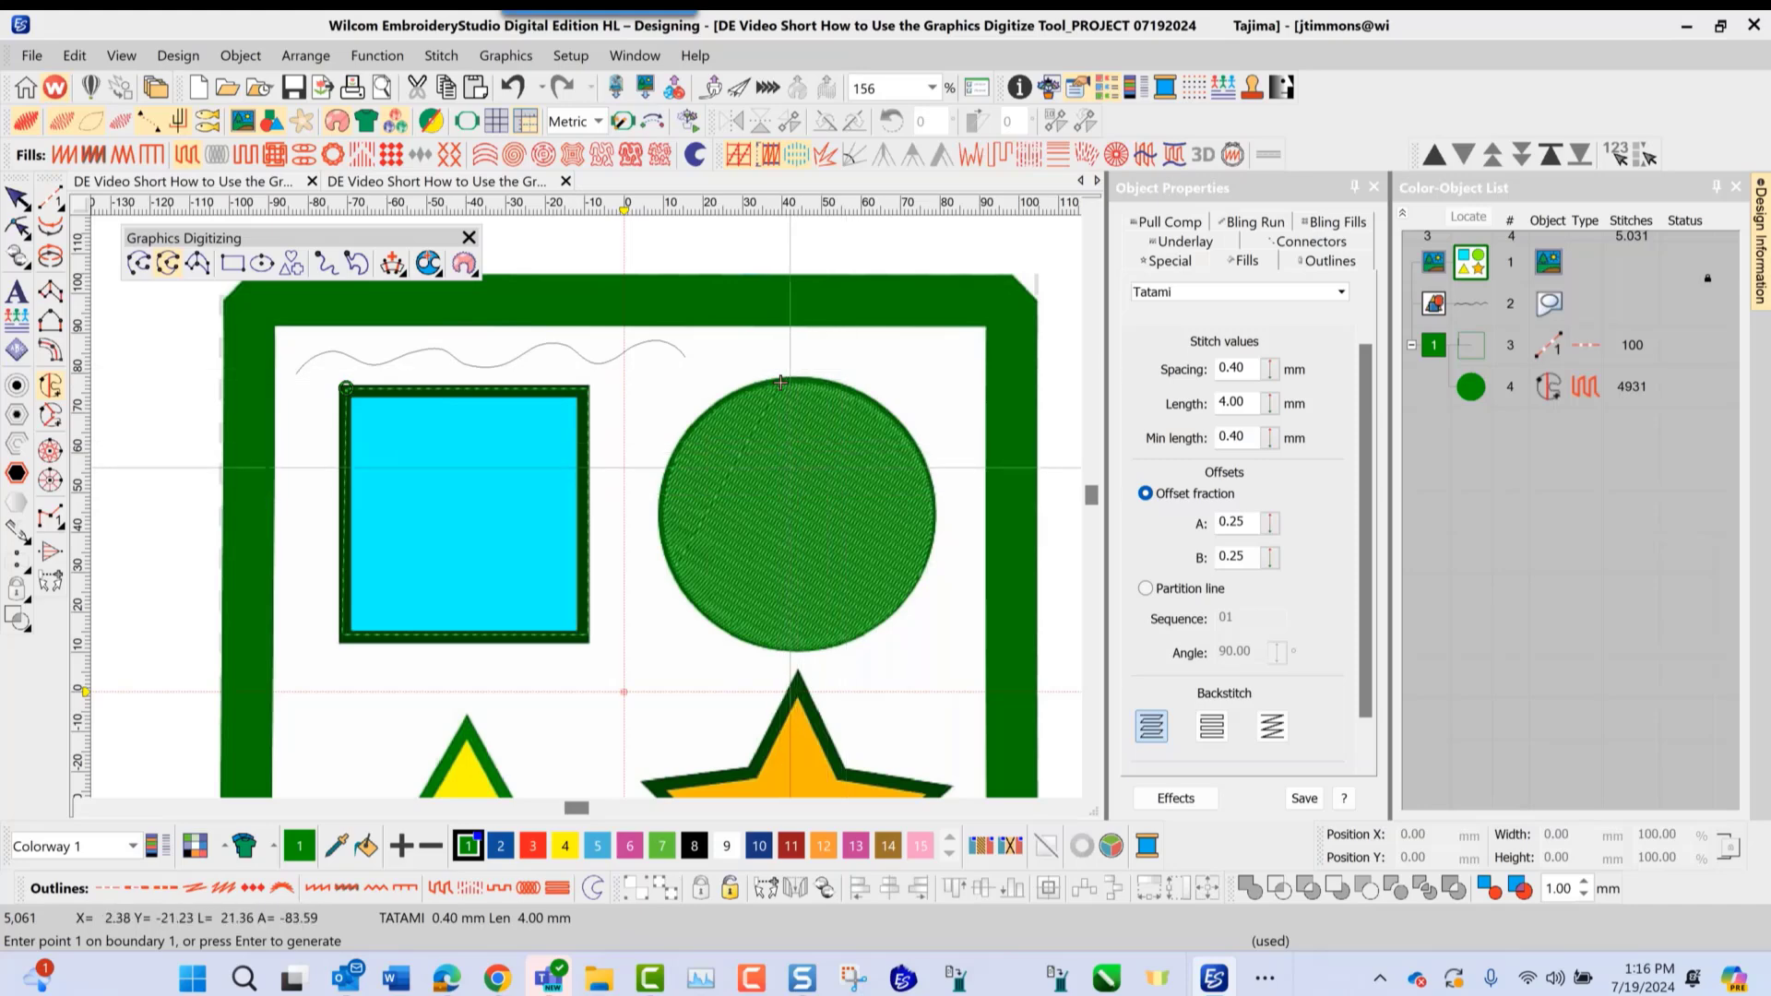
scroll(780, 382, down, 1)
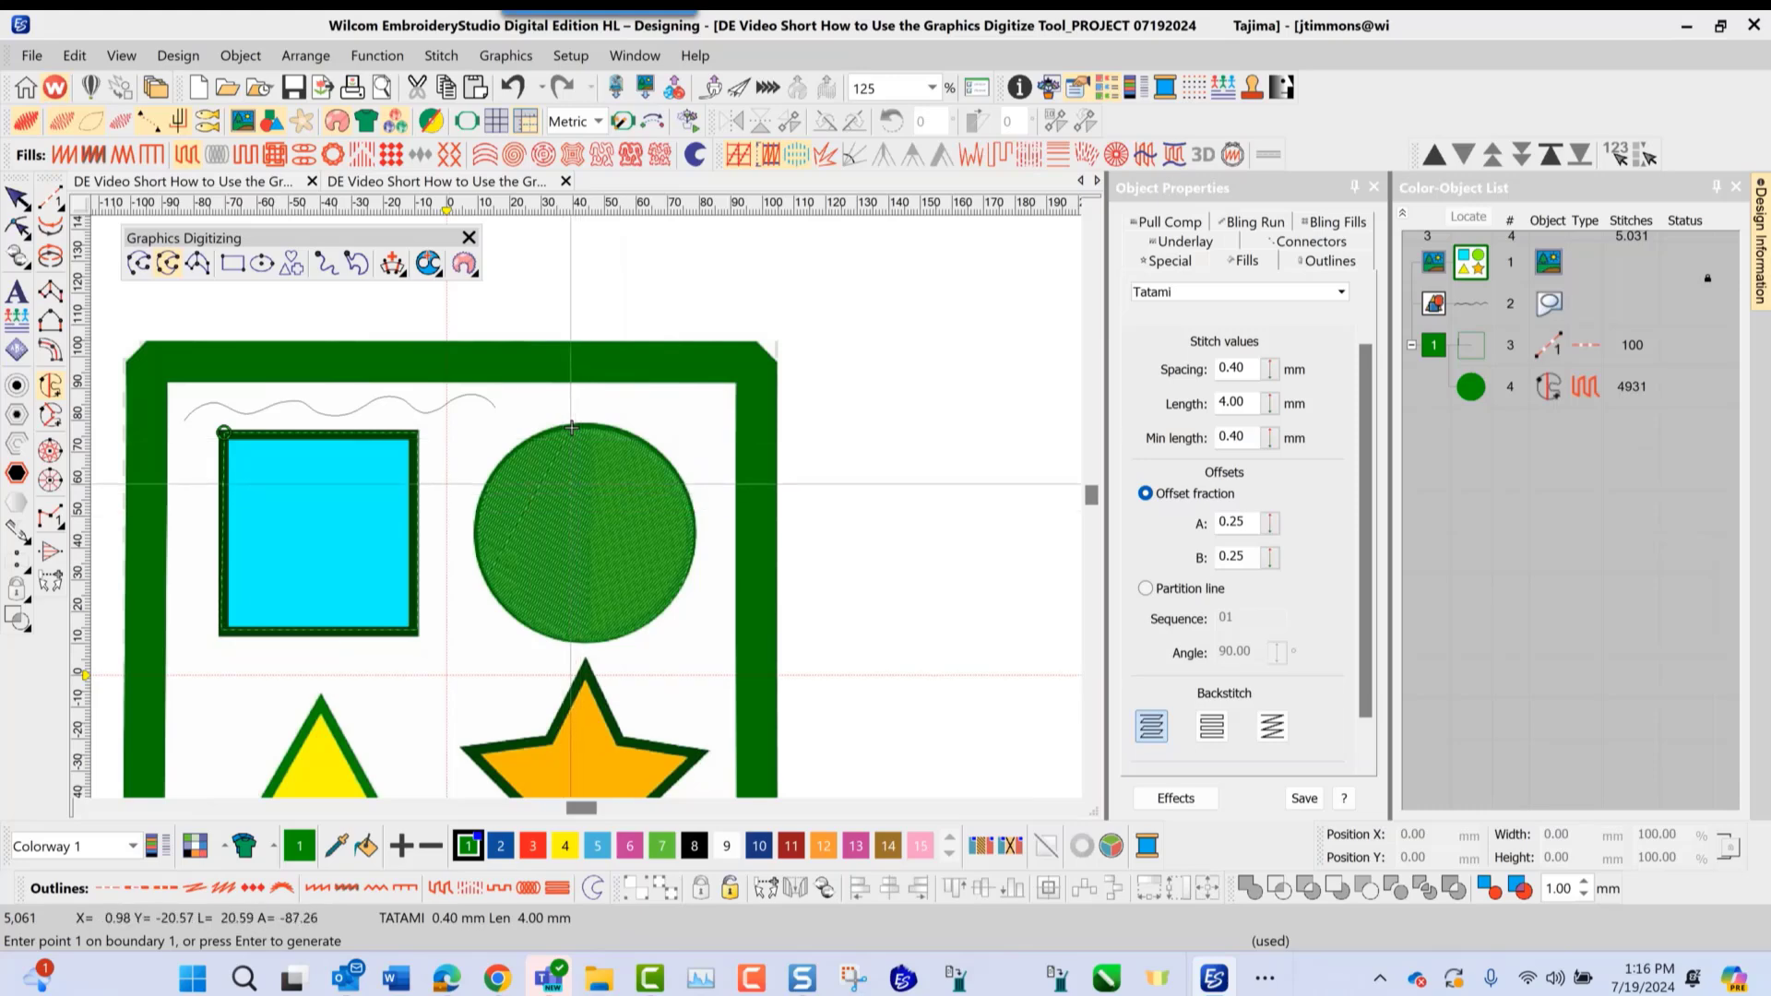
Draw a four-point vector circle right of the frame with a red outline colour
click(168, 265)
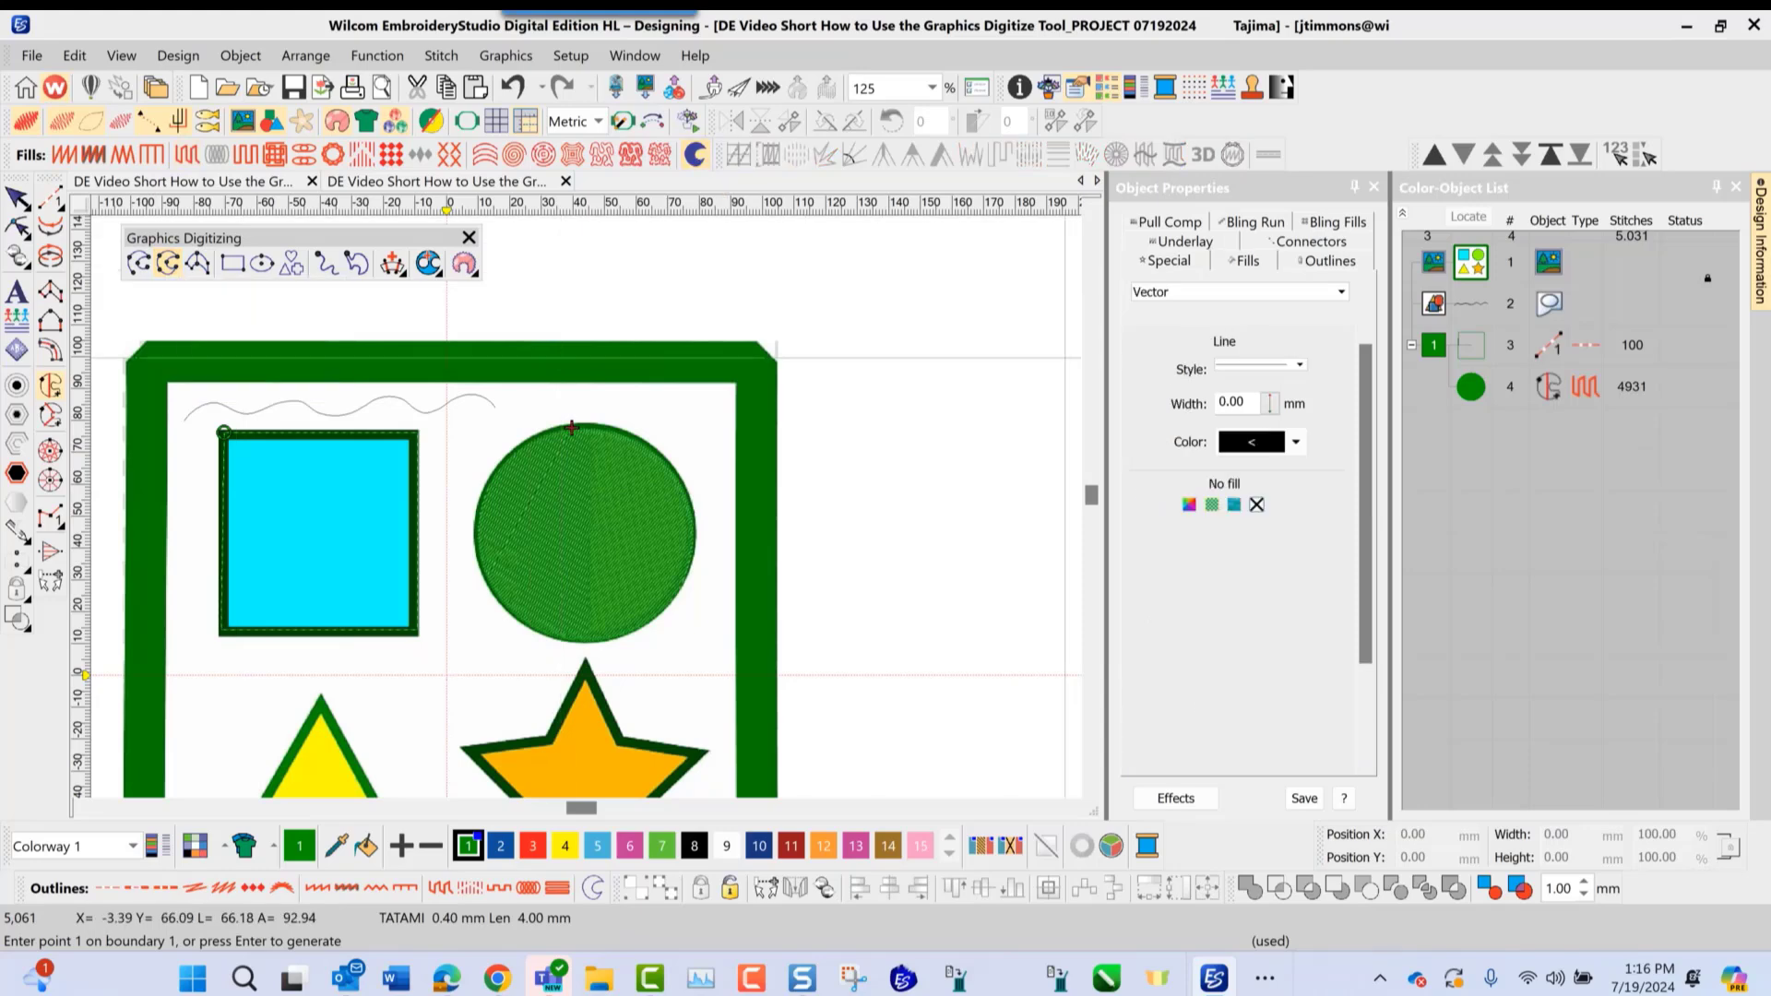
click(1296, 443)
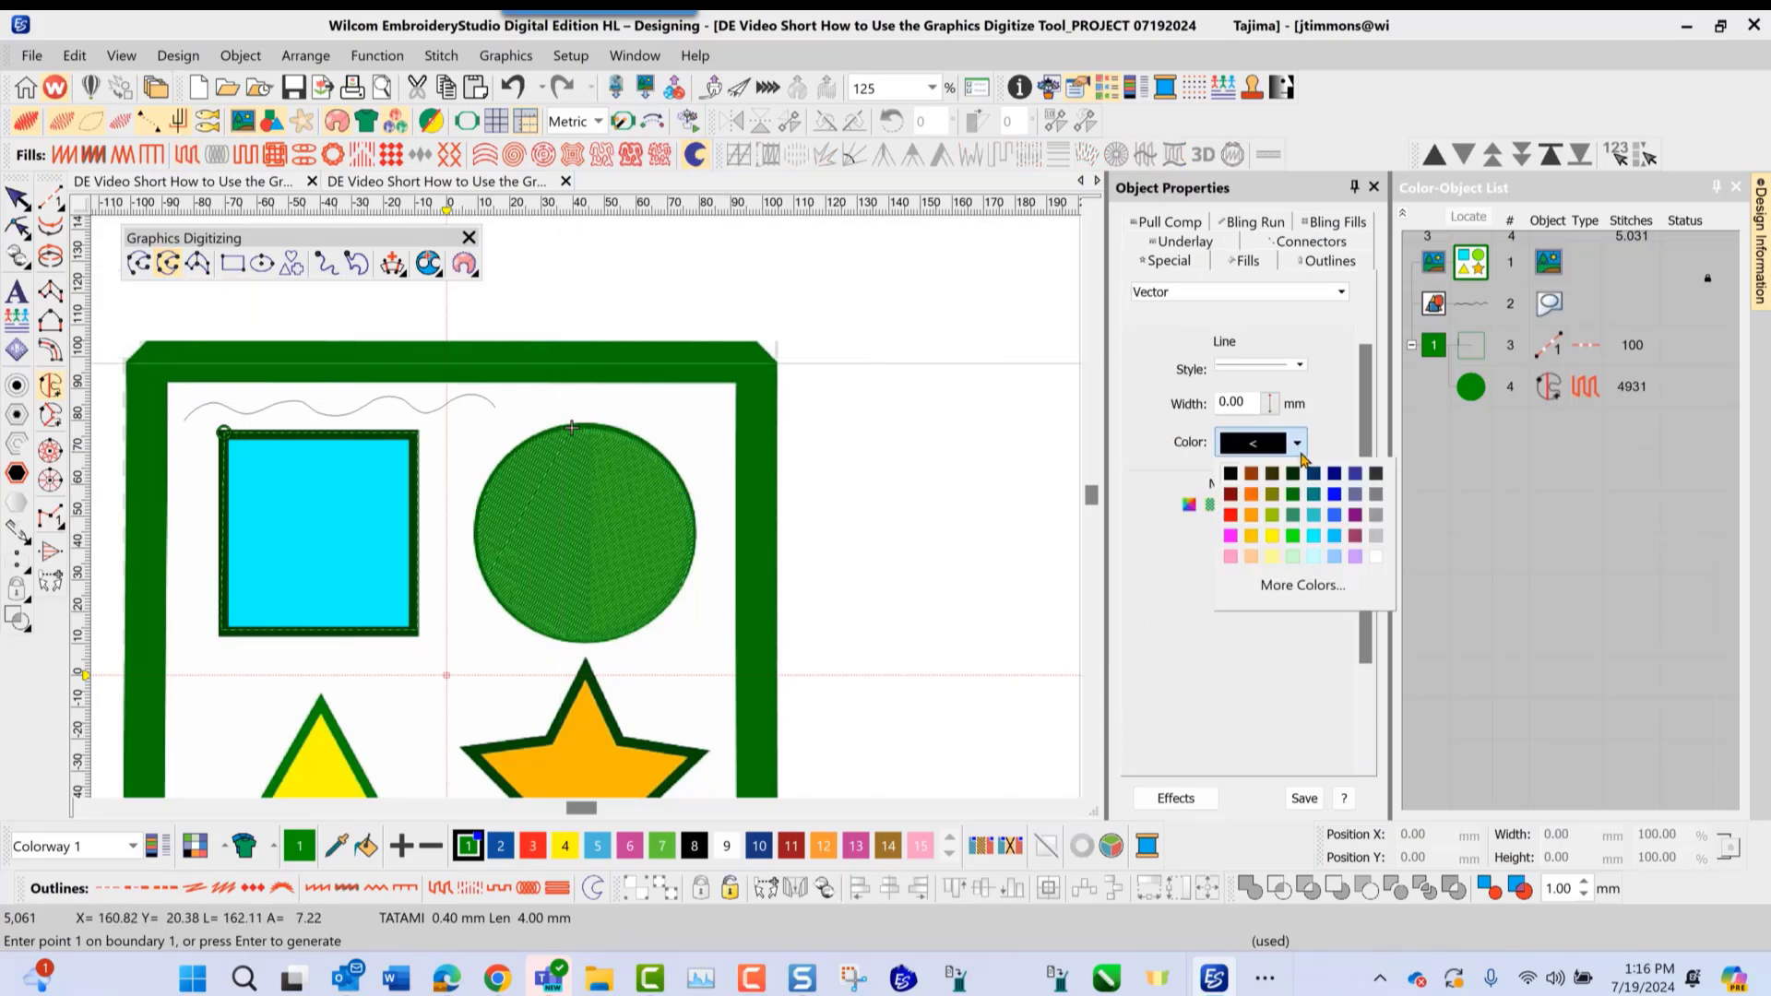
click(1233, 515)
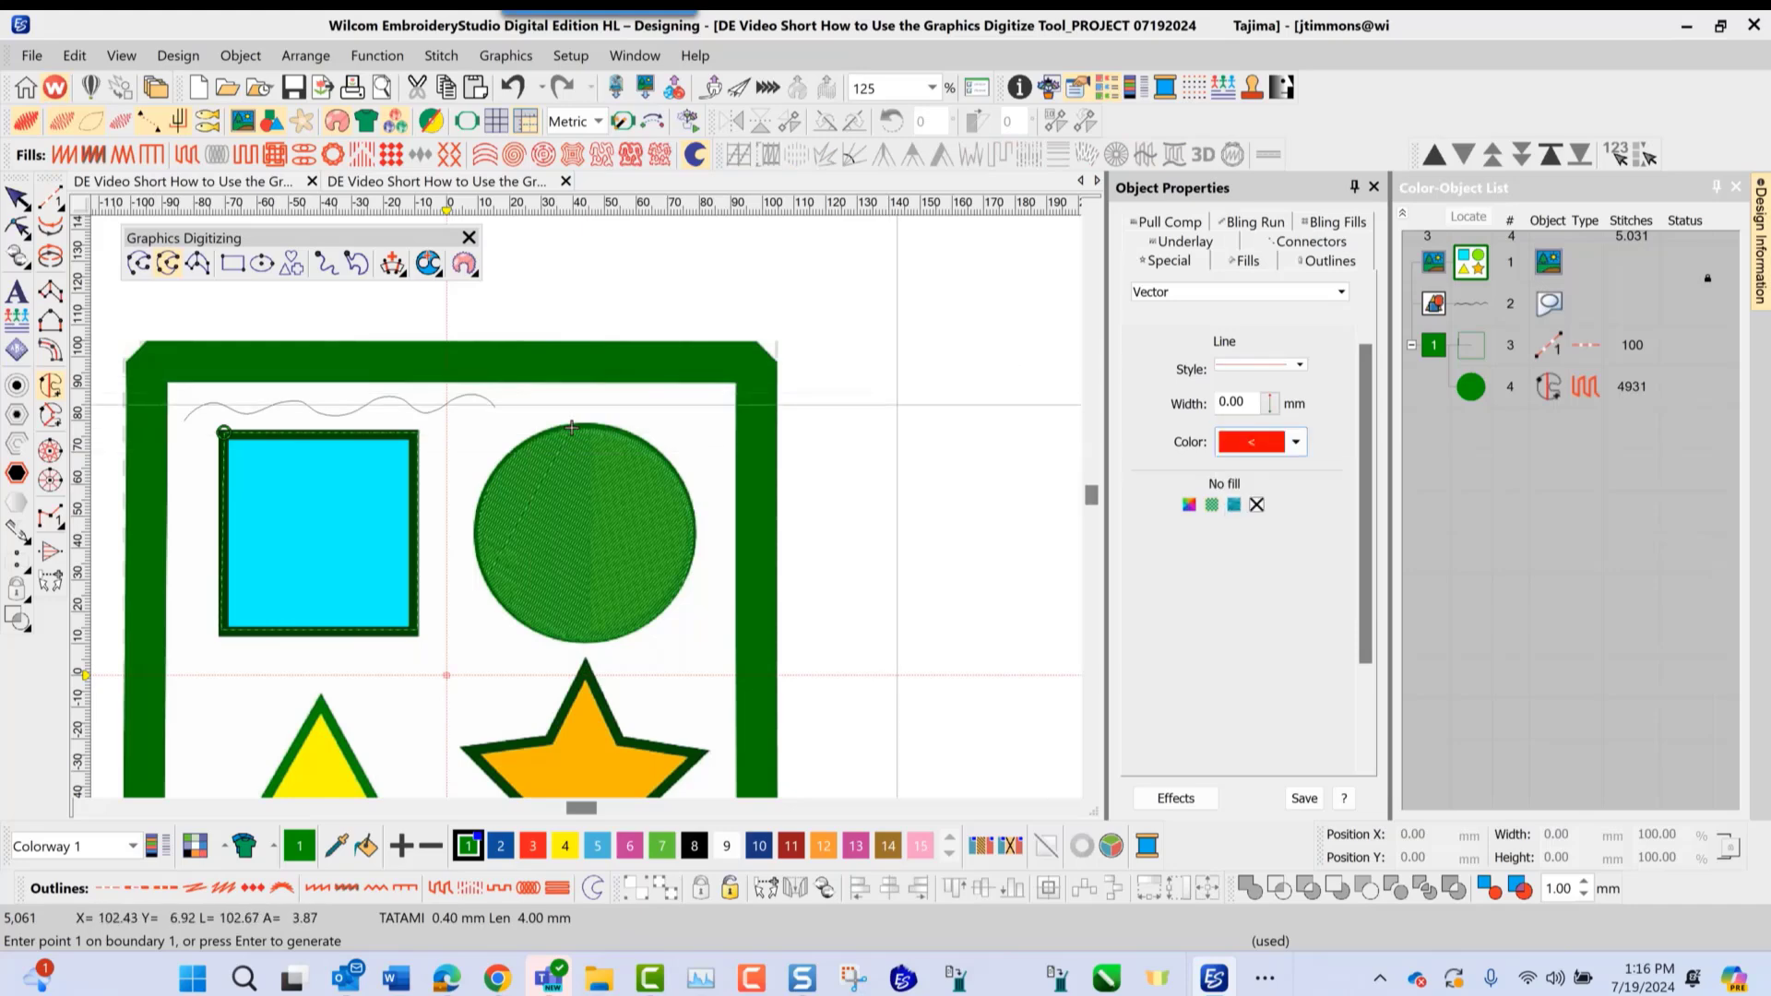
click(905, 409)
click(817, 513)
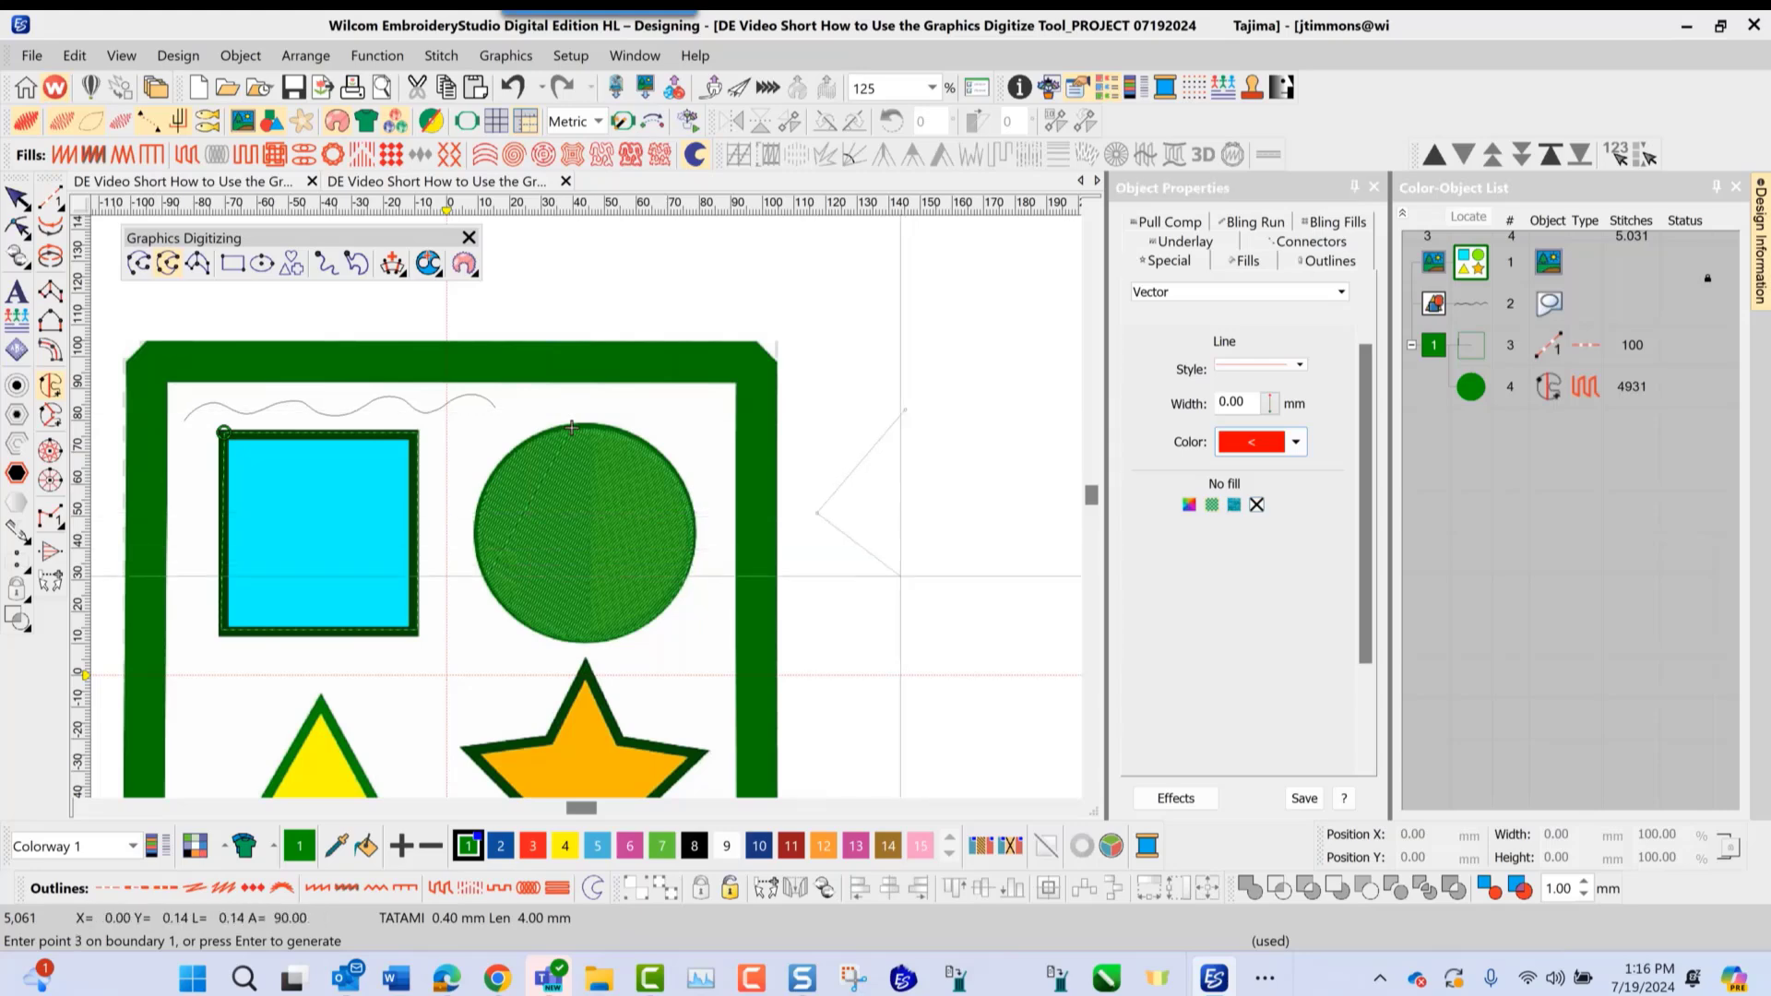
click(909, 599)
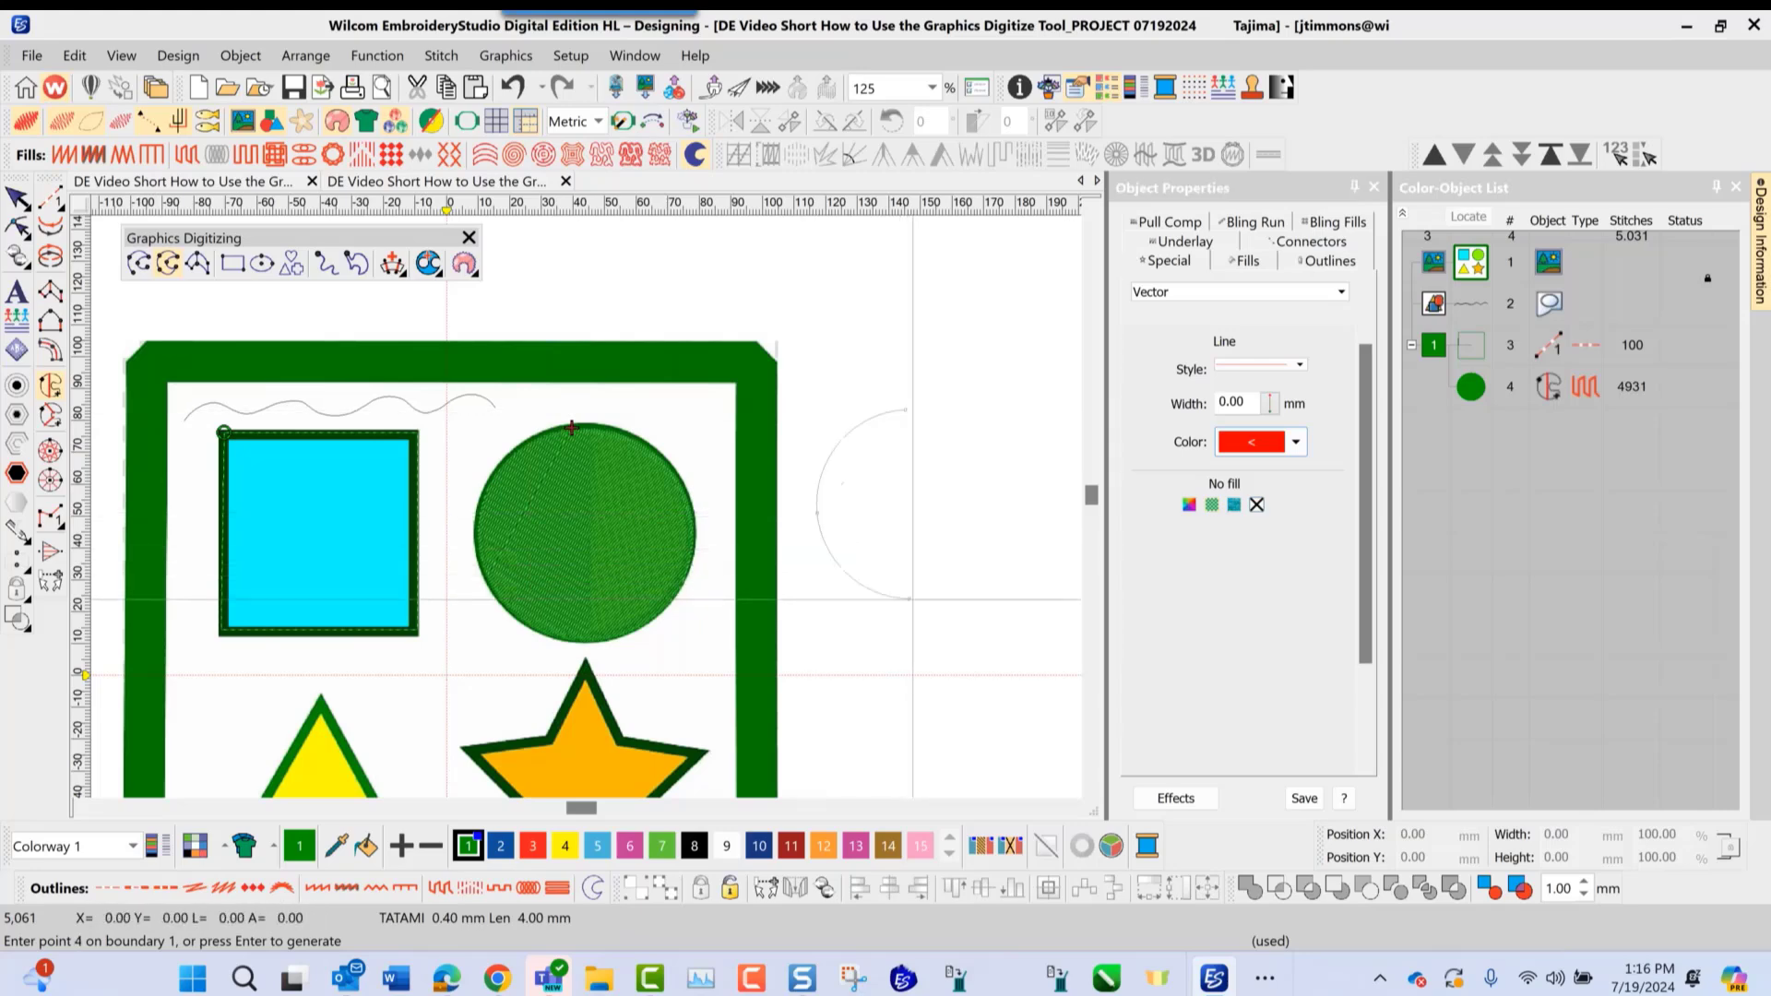
click(996, 513)
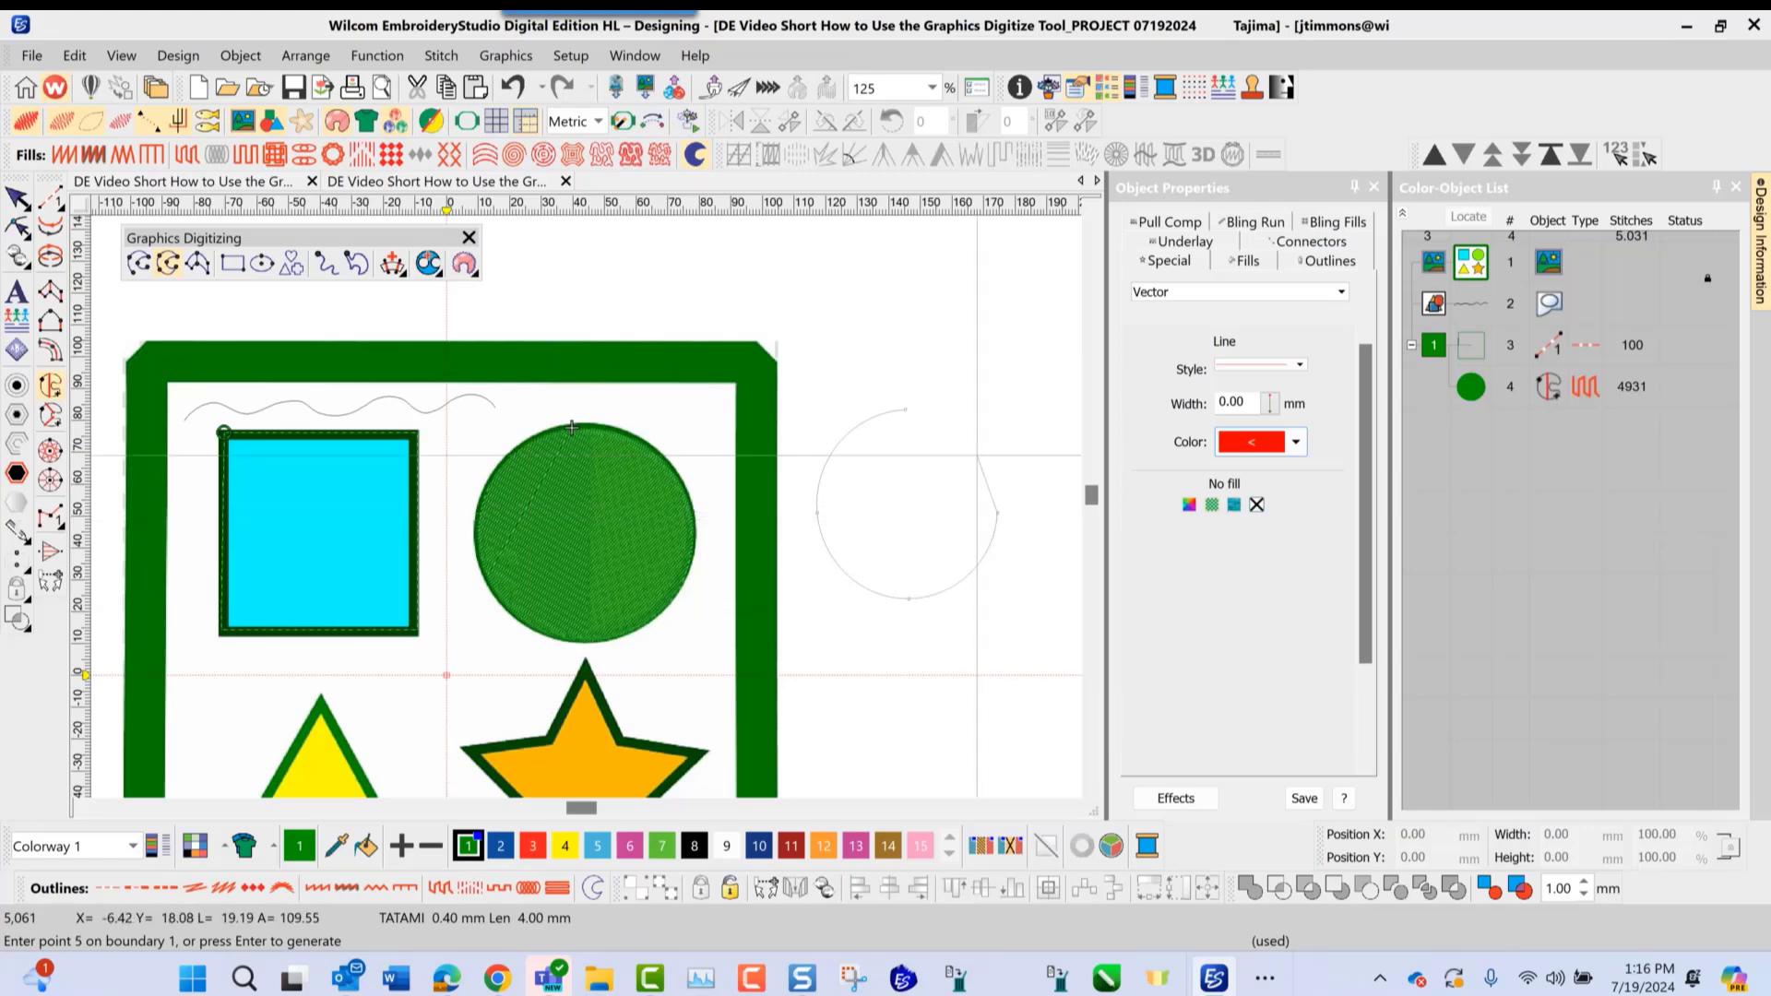
key(Return)
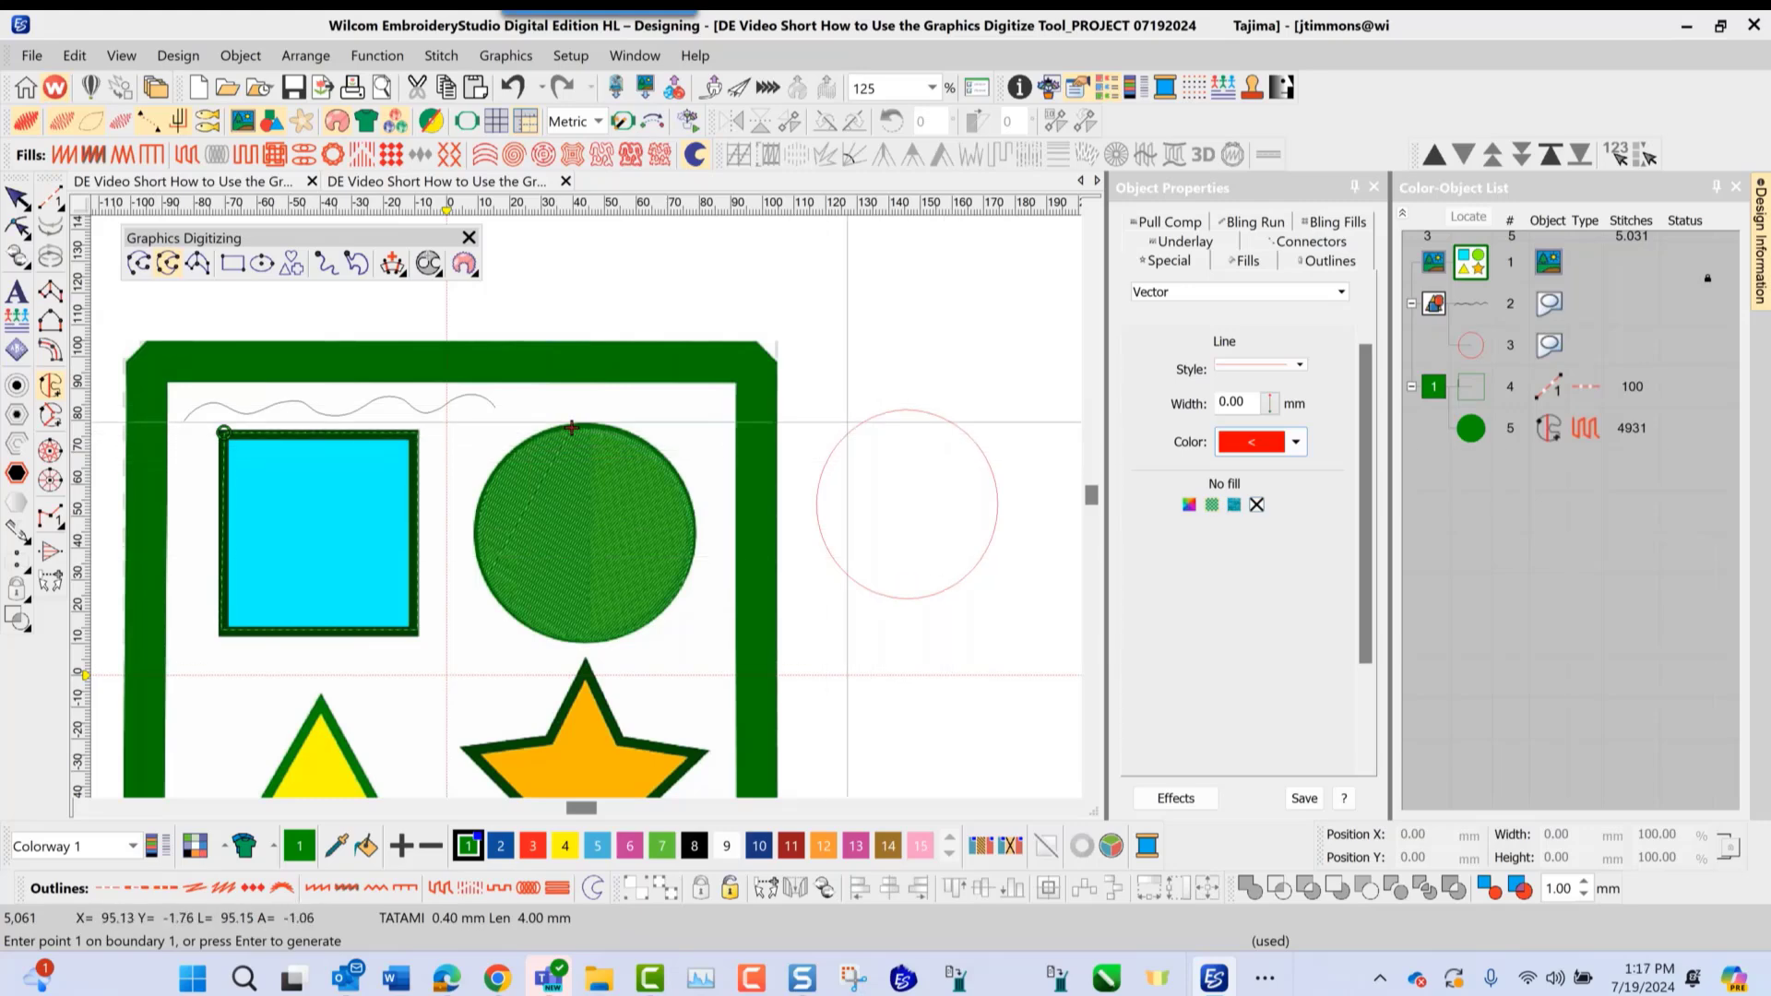
Give the selected vector circle a solid red fill, then deselect it
click(16, 197)
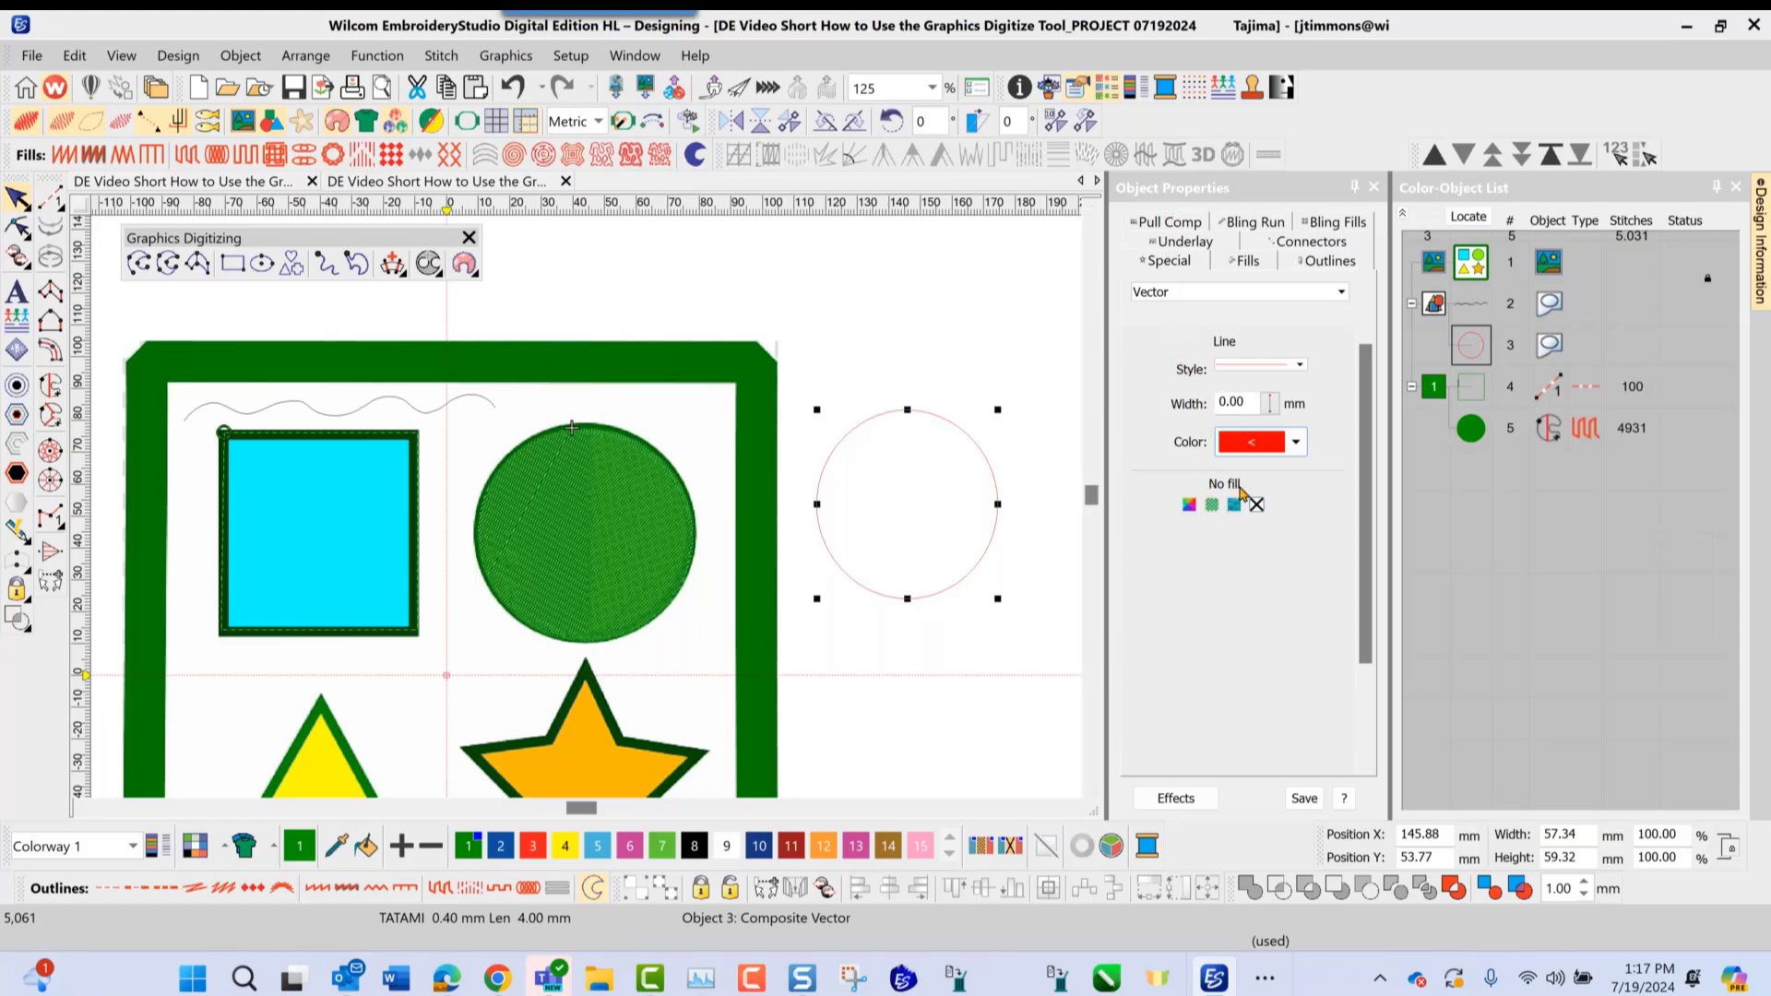
click(1189, 506)
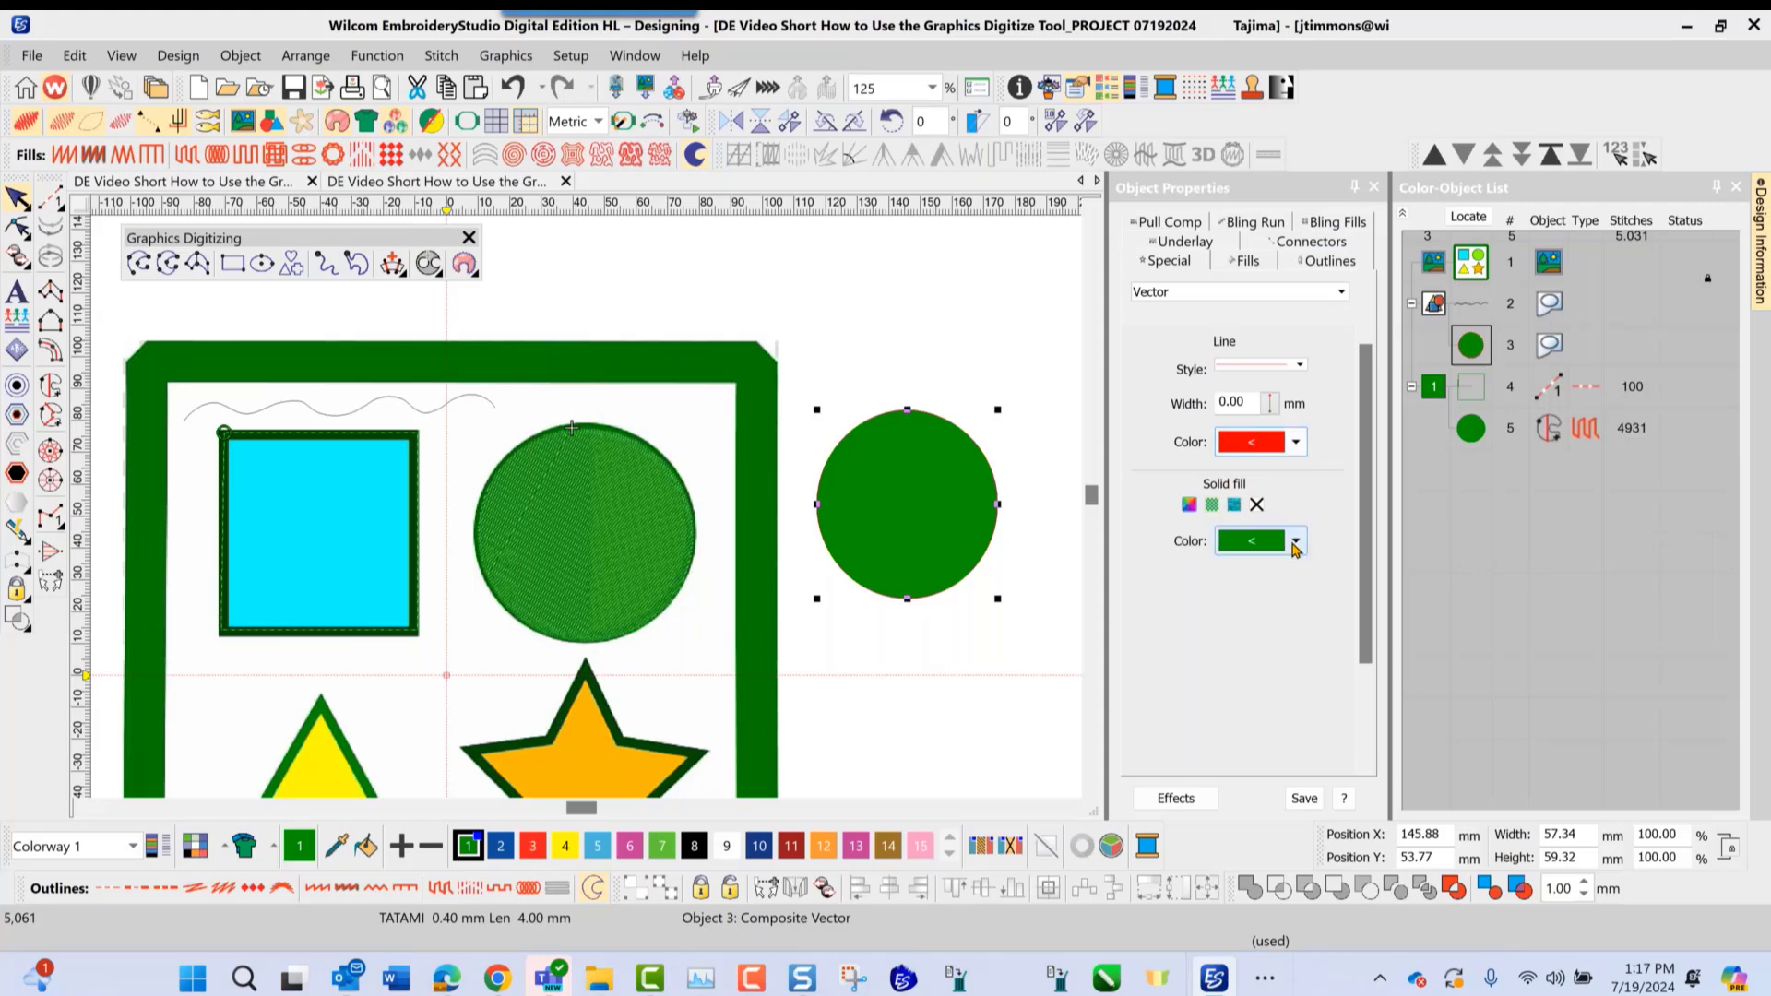
click(1297, 544)
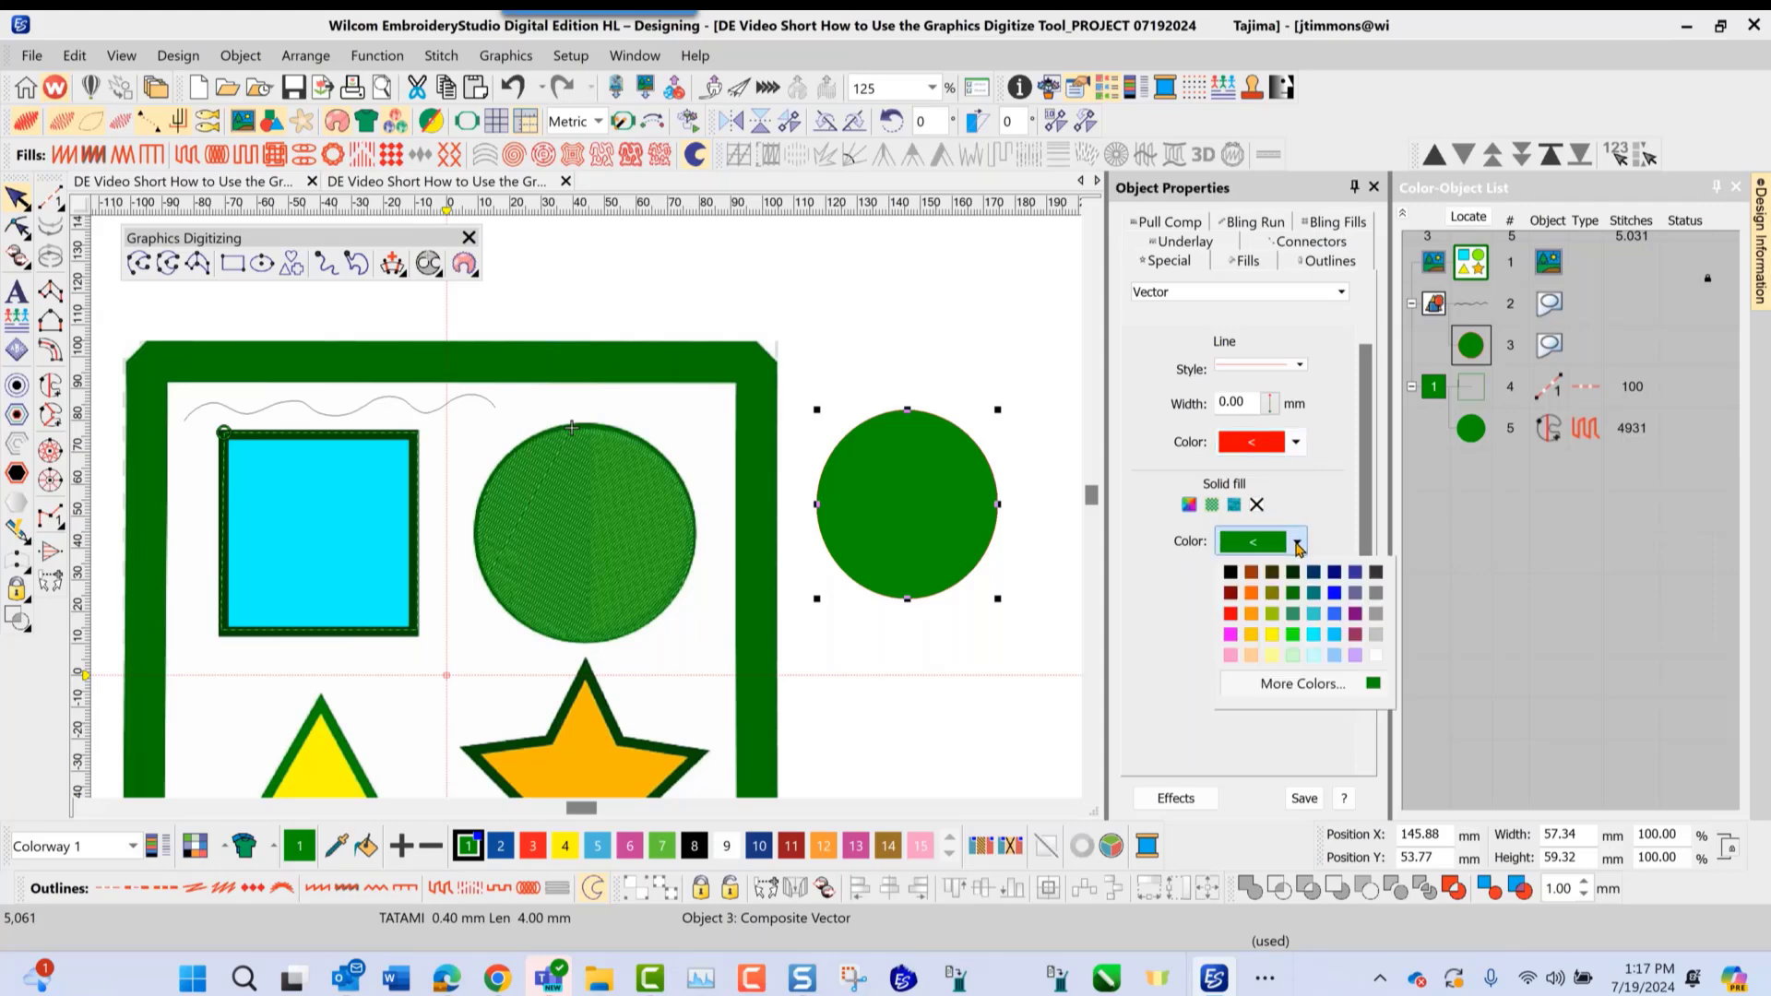
click(1231, 614)
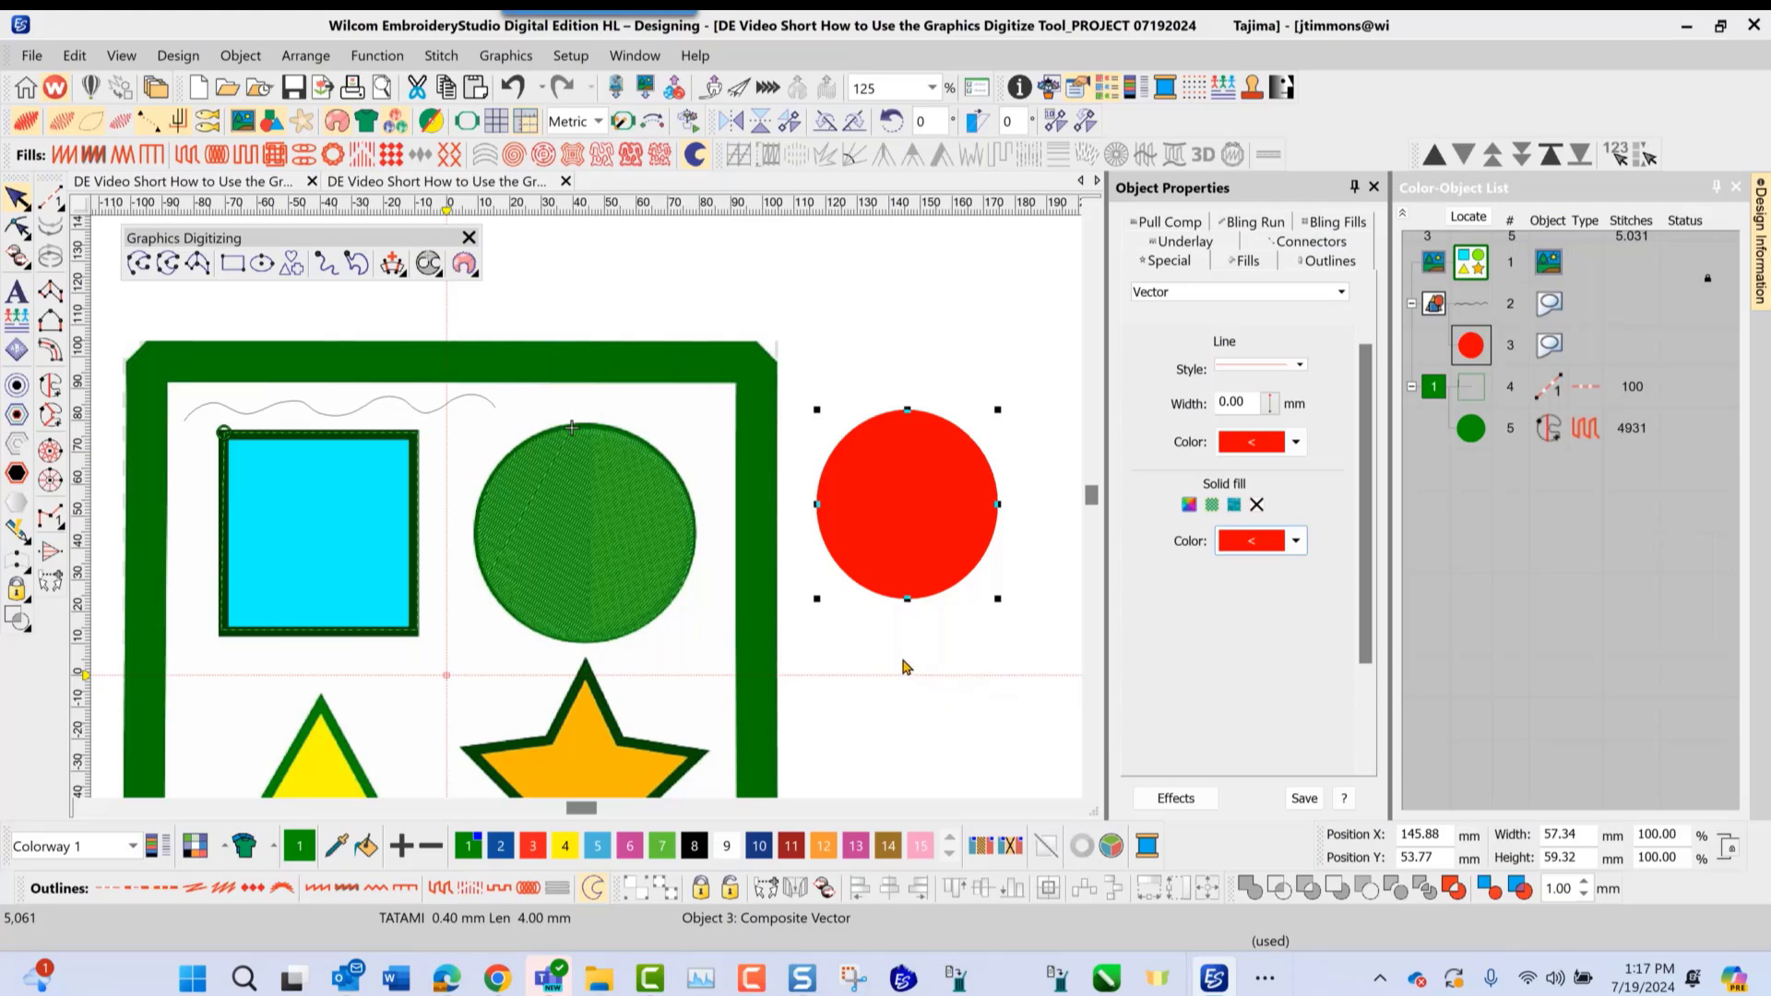
key(Escape)
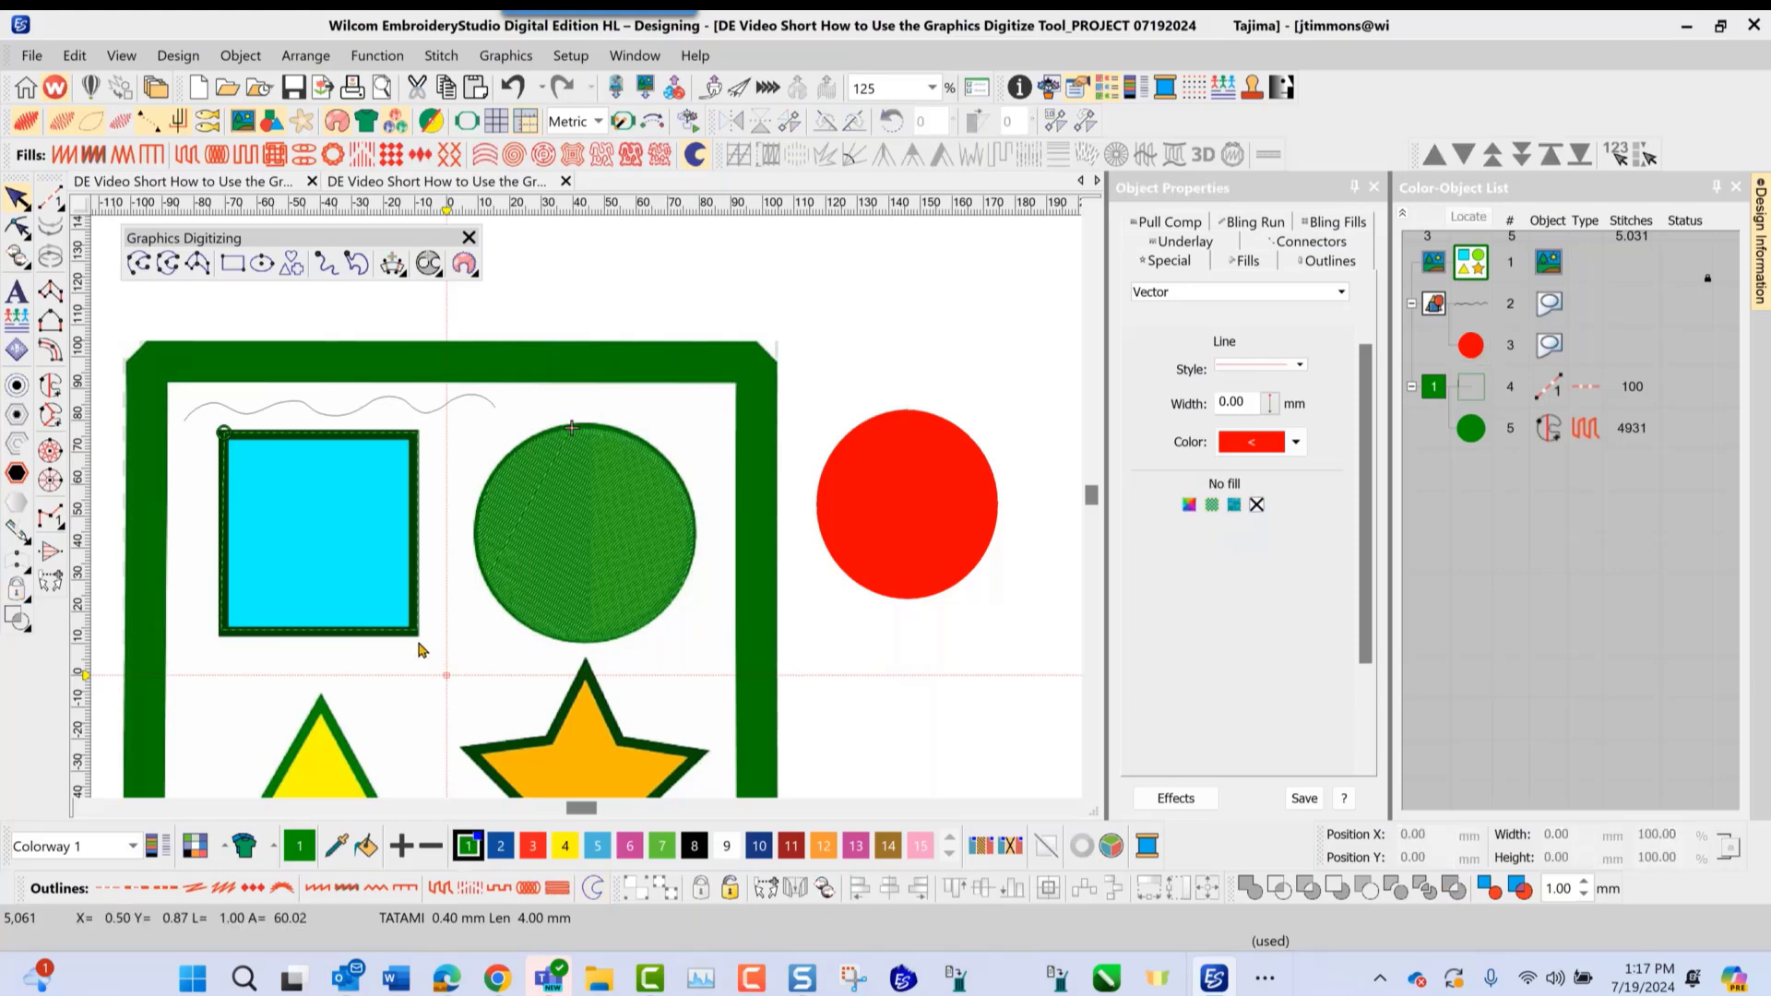
Digitize a seven-point satin column arc, 360 stitches, above the red circle
click(197, 265)
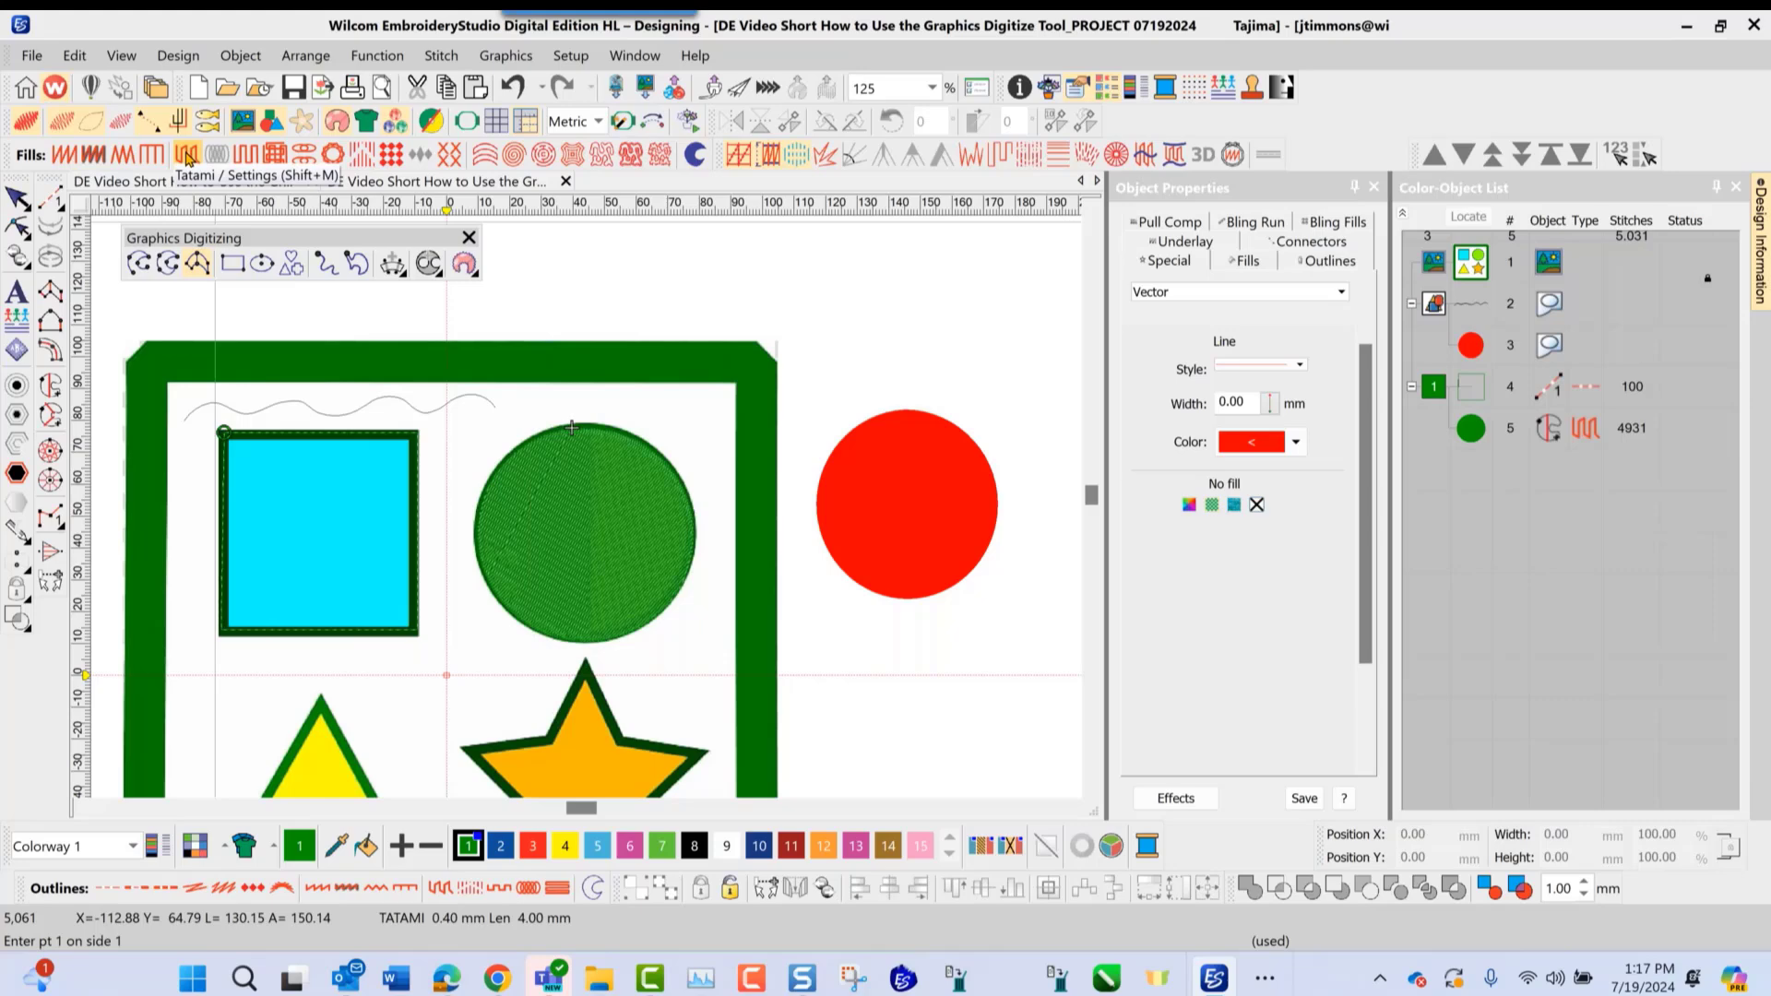
click(62, 155)
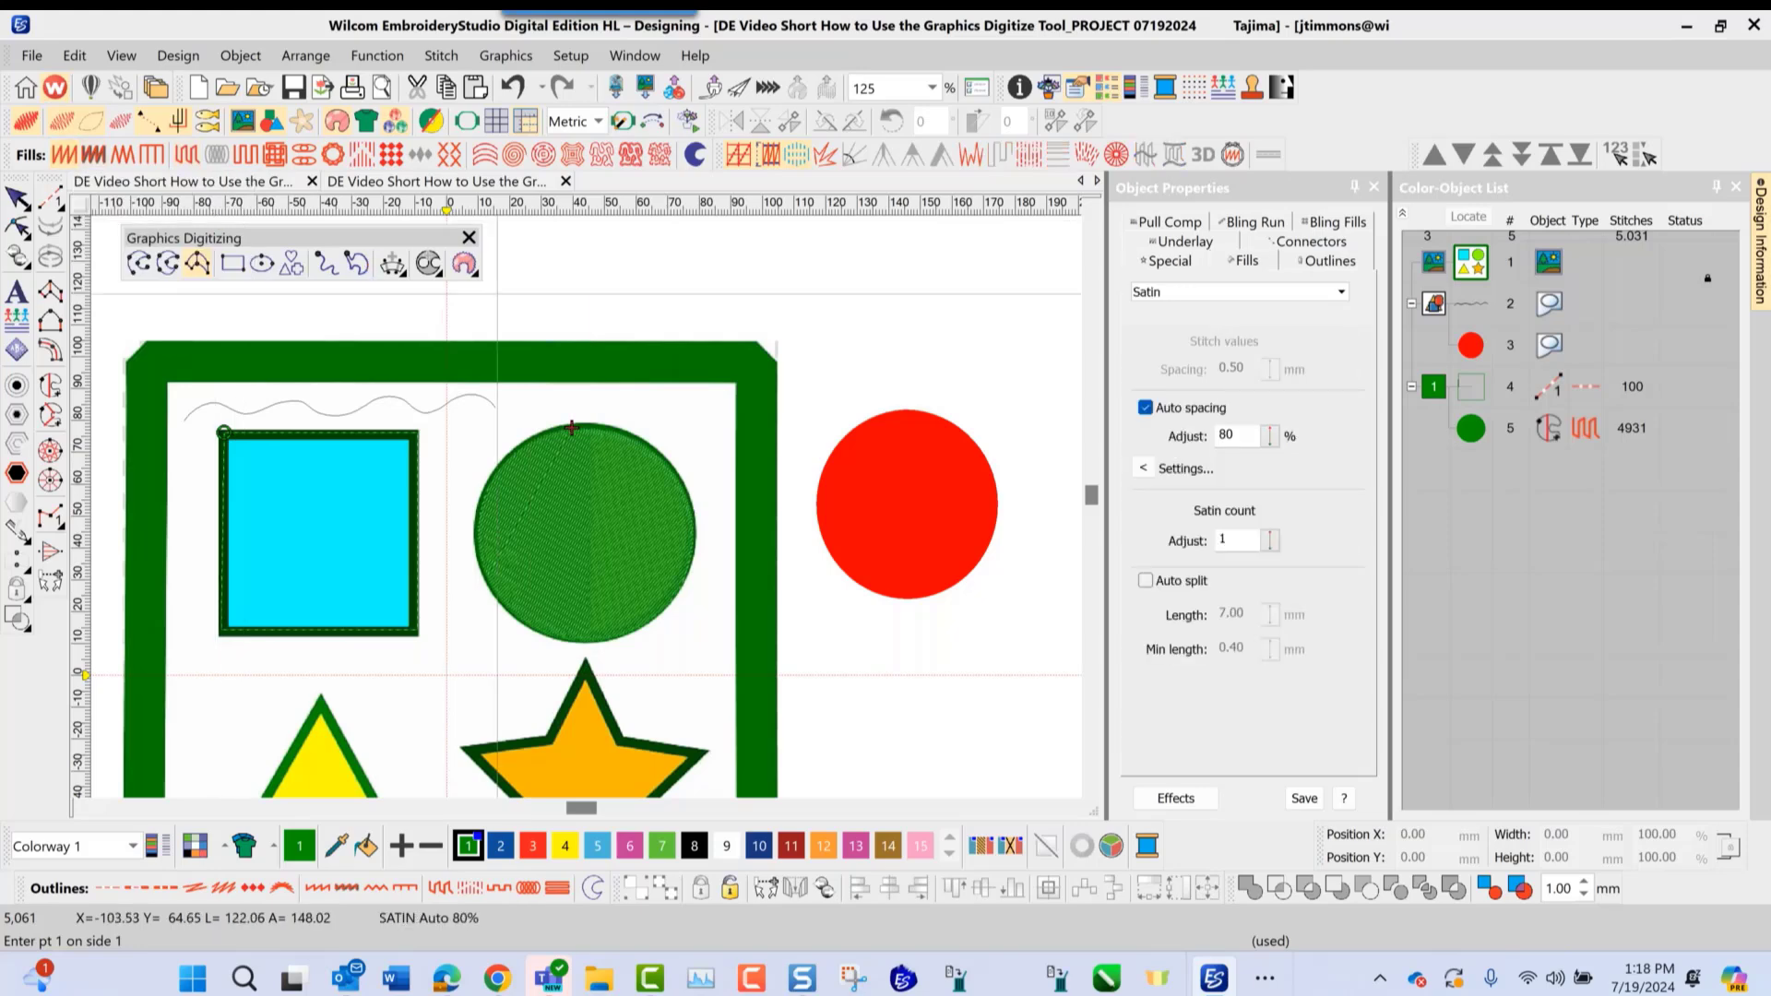
click(811, 319)
click(821, 333)
click(853, 300)
click(858, 321)
click(895, 325)
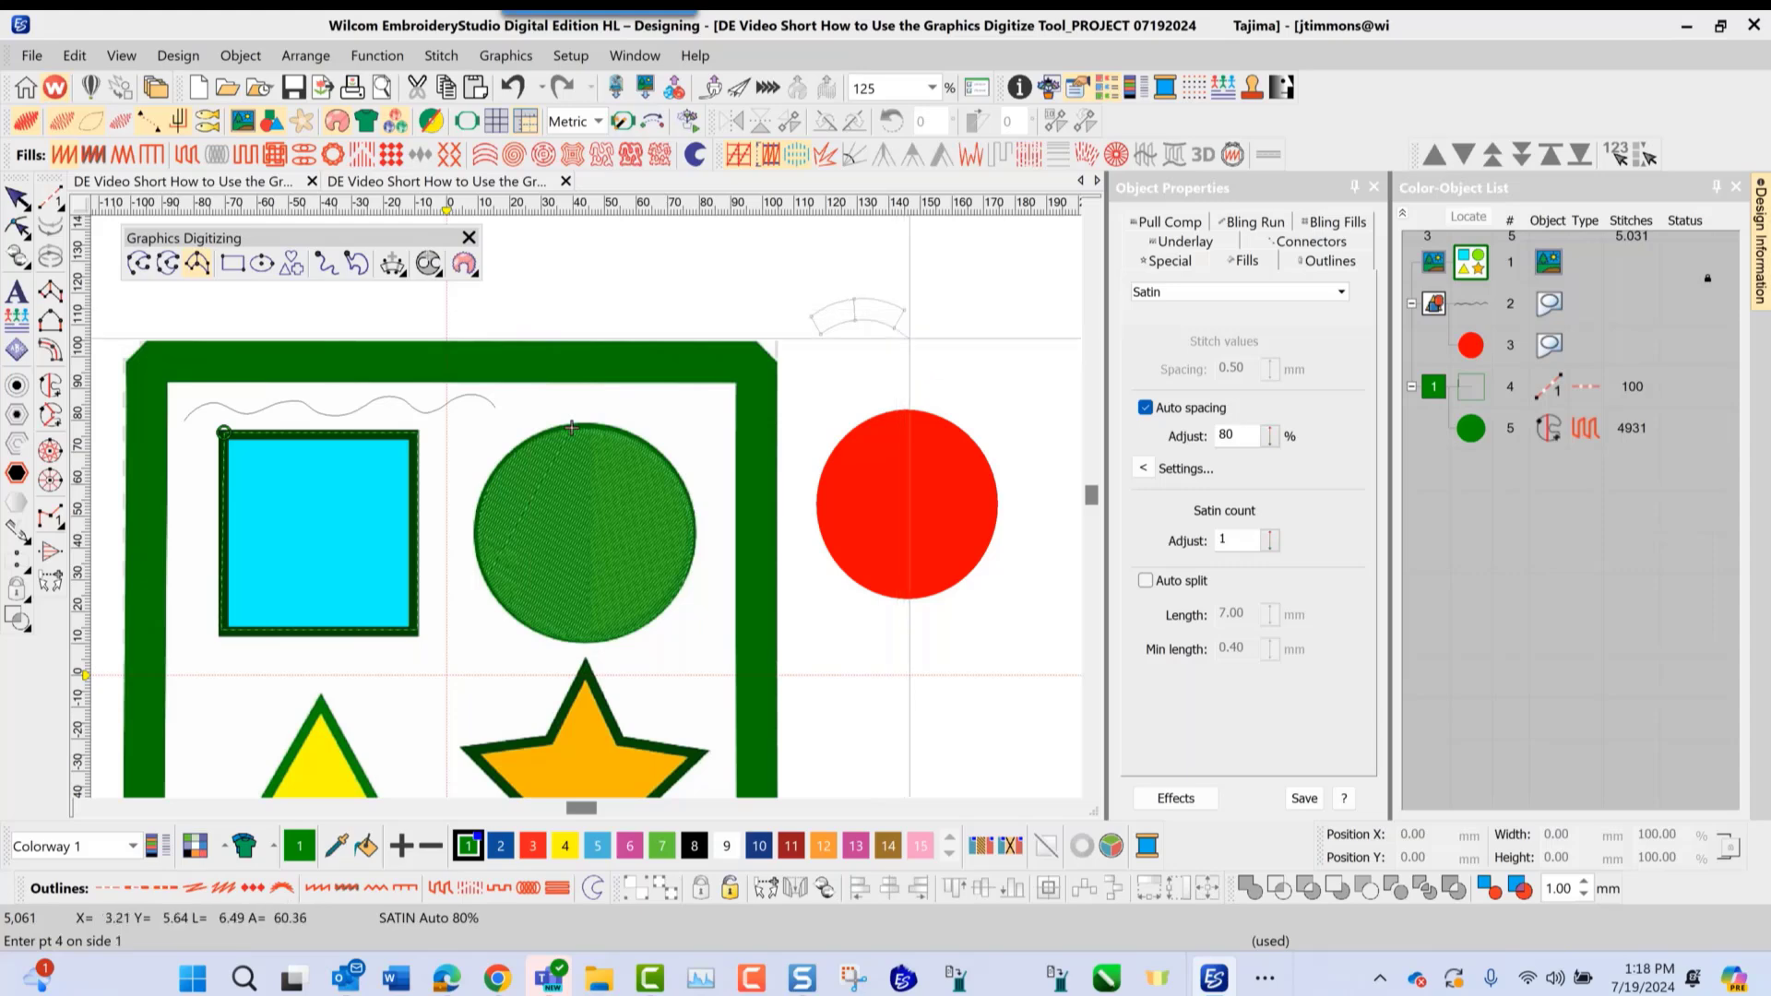
click(911, 338)
click(925, 343)
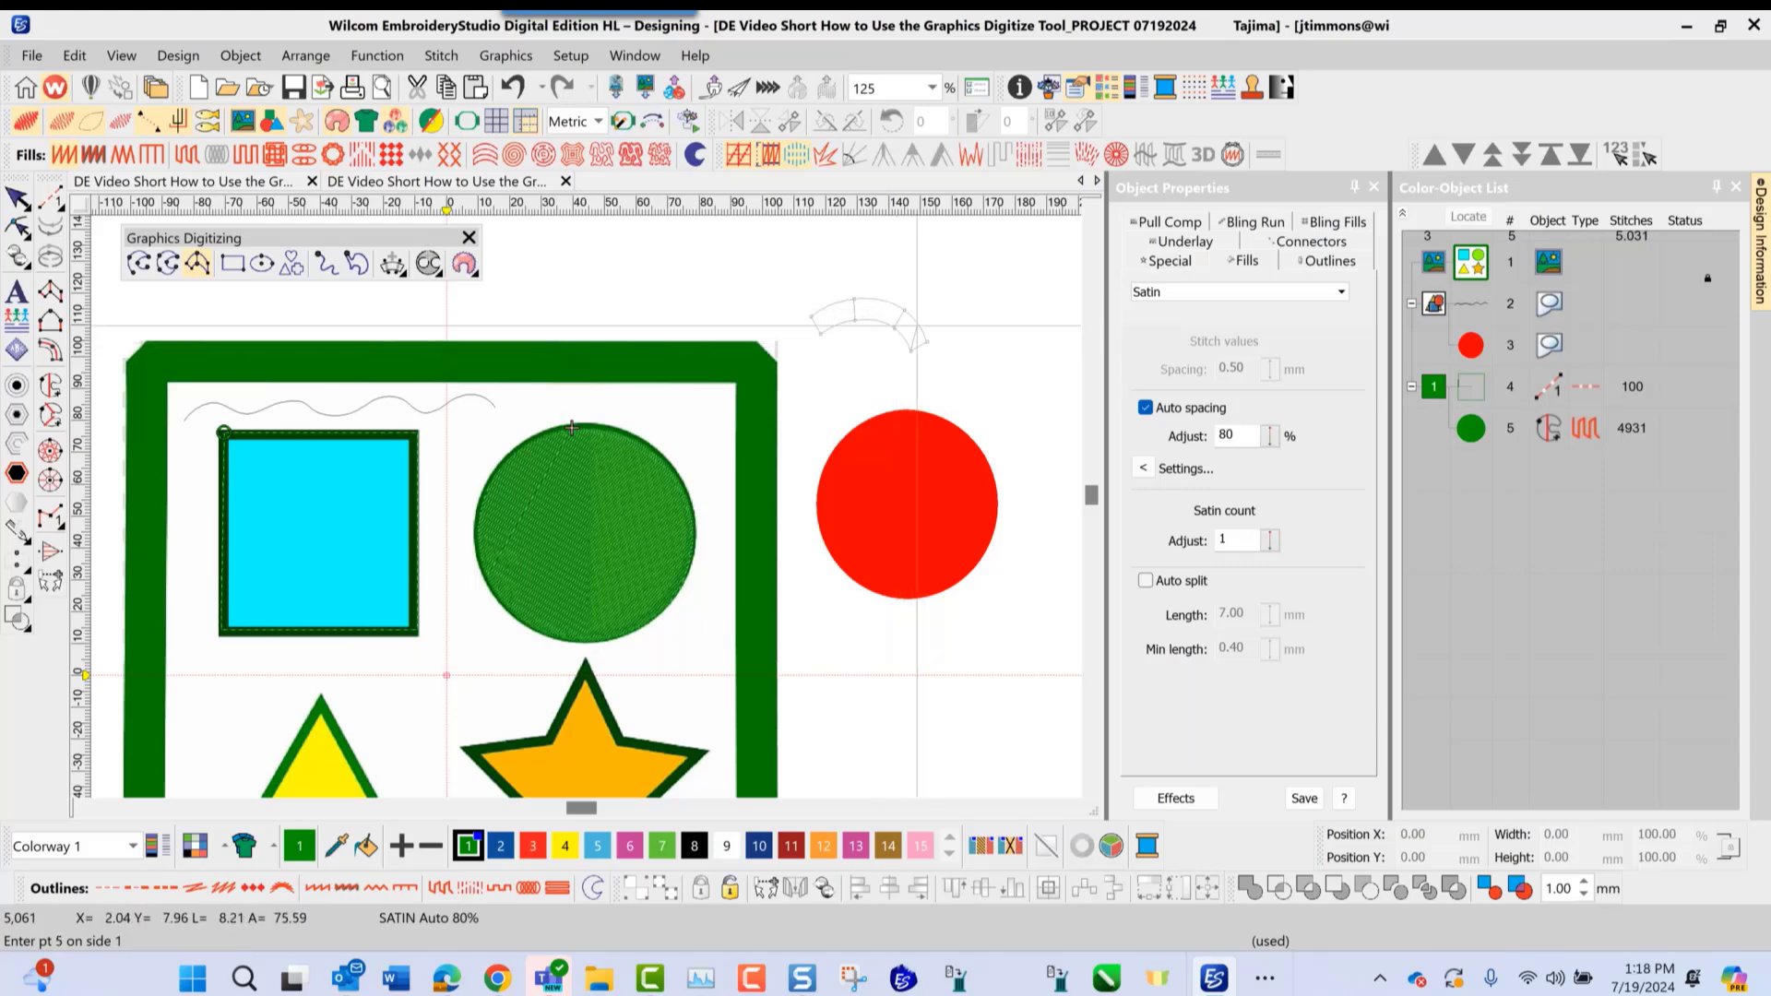
key(Return)
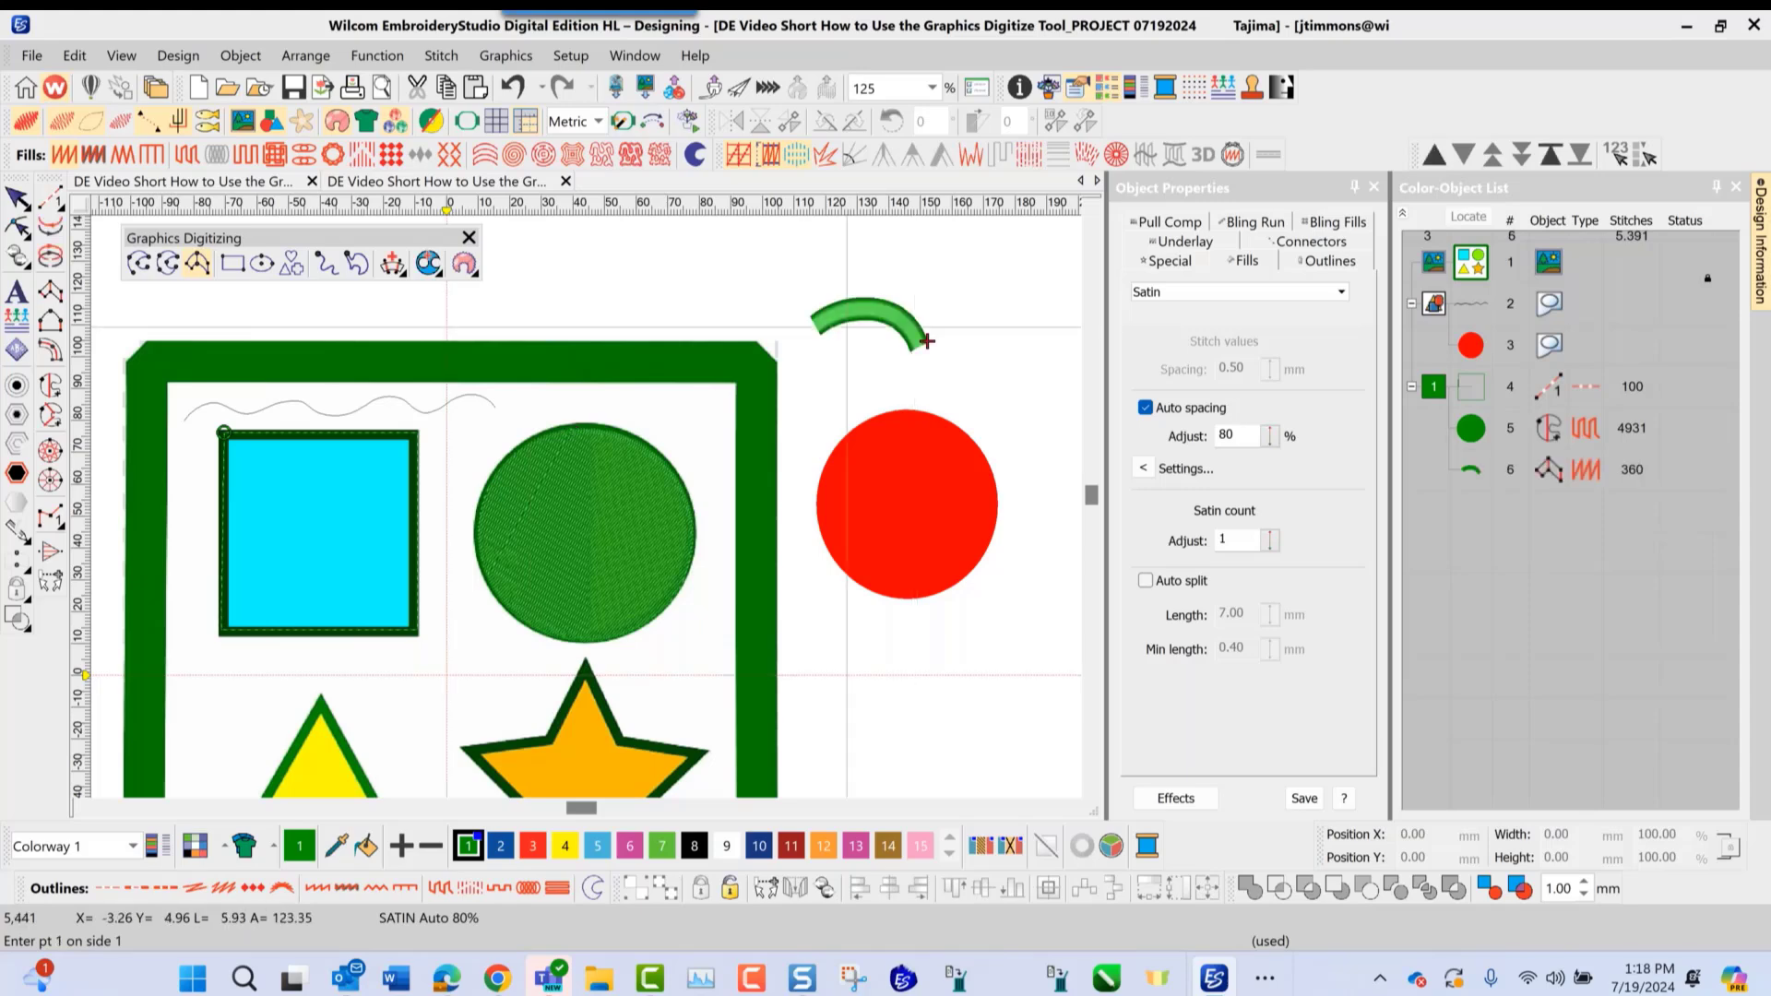
scroll(926, 341, up, 3)
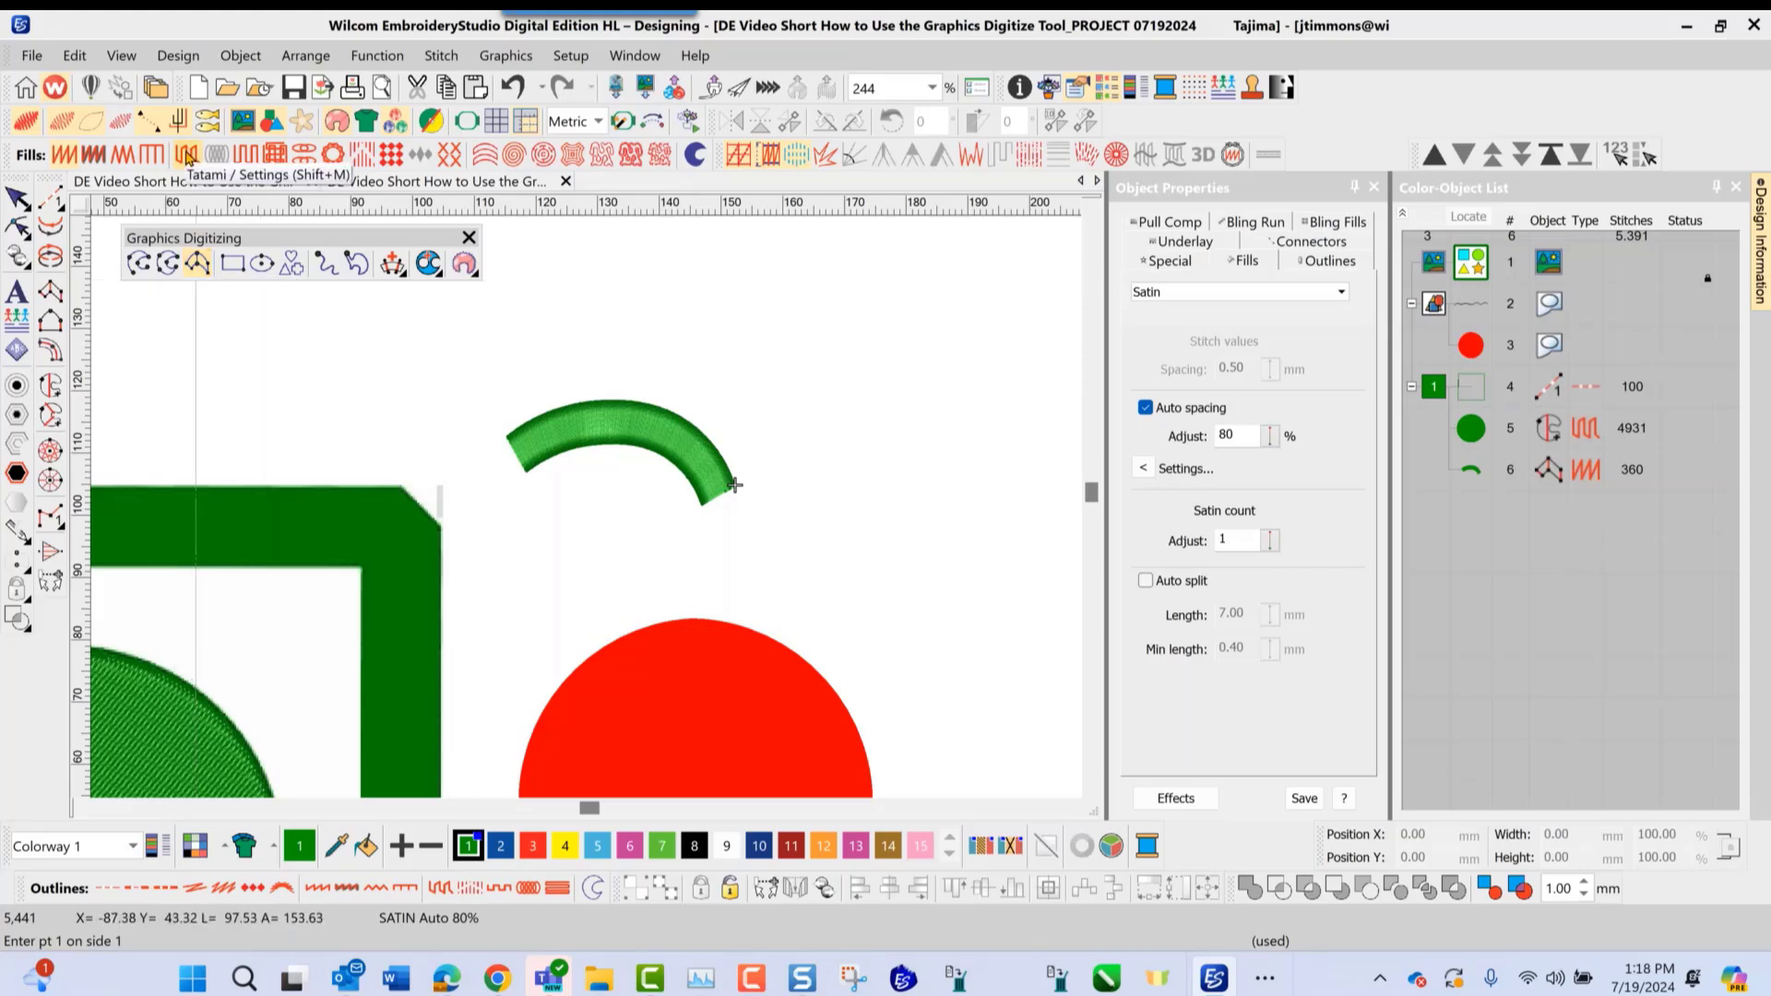
Digitize a wider tatami-filled column arc of 959 stitches beside the satin arc
click(188, 154)
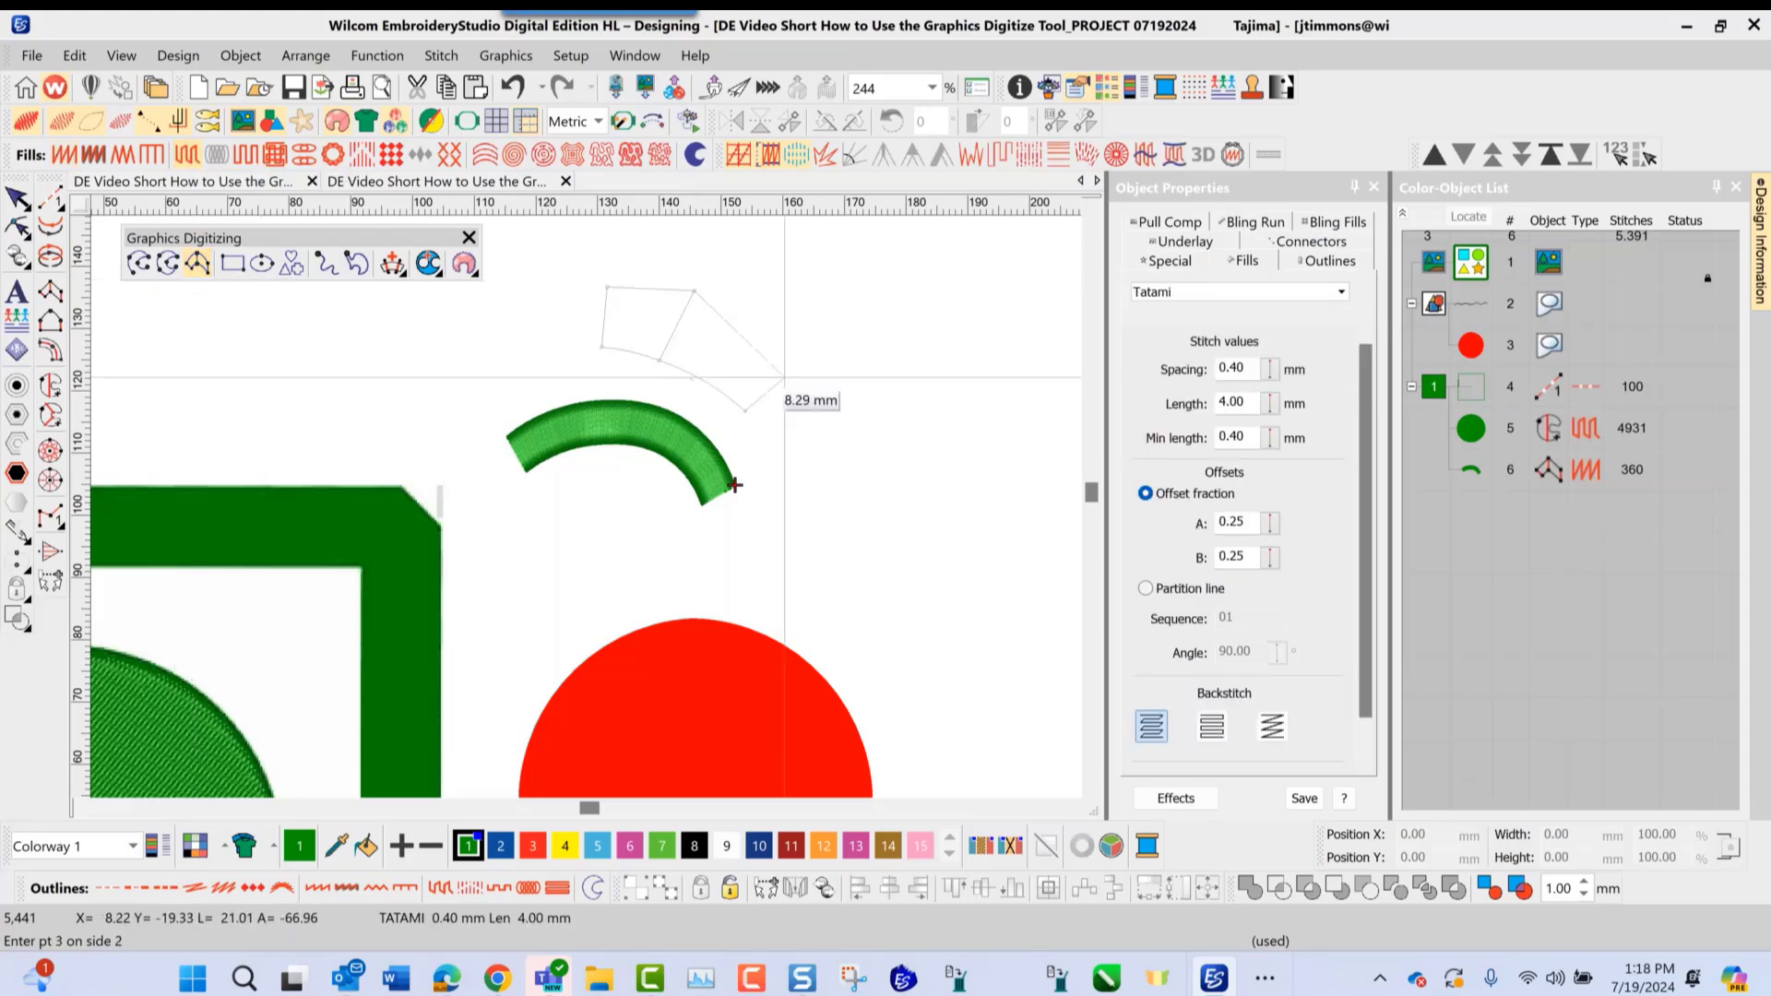
click(788, 376)
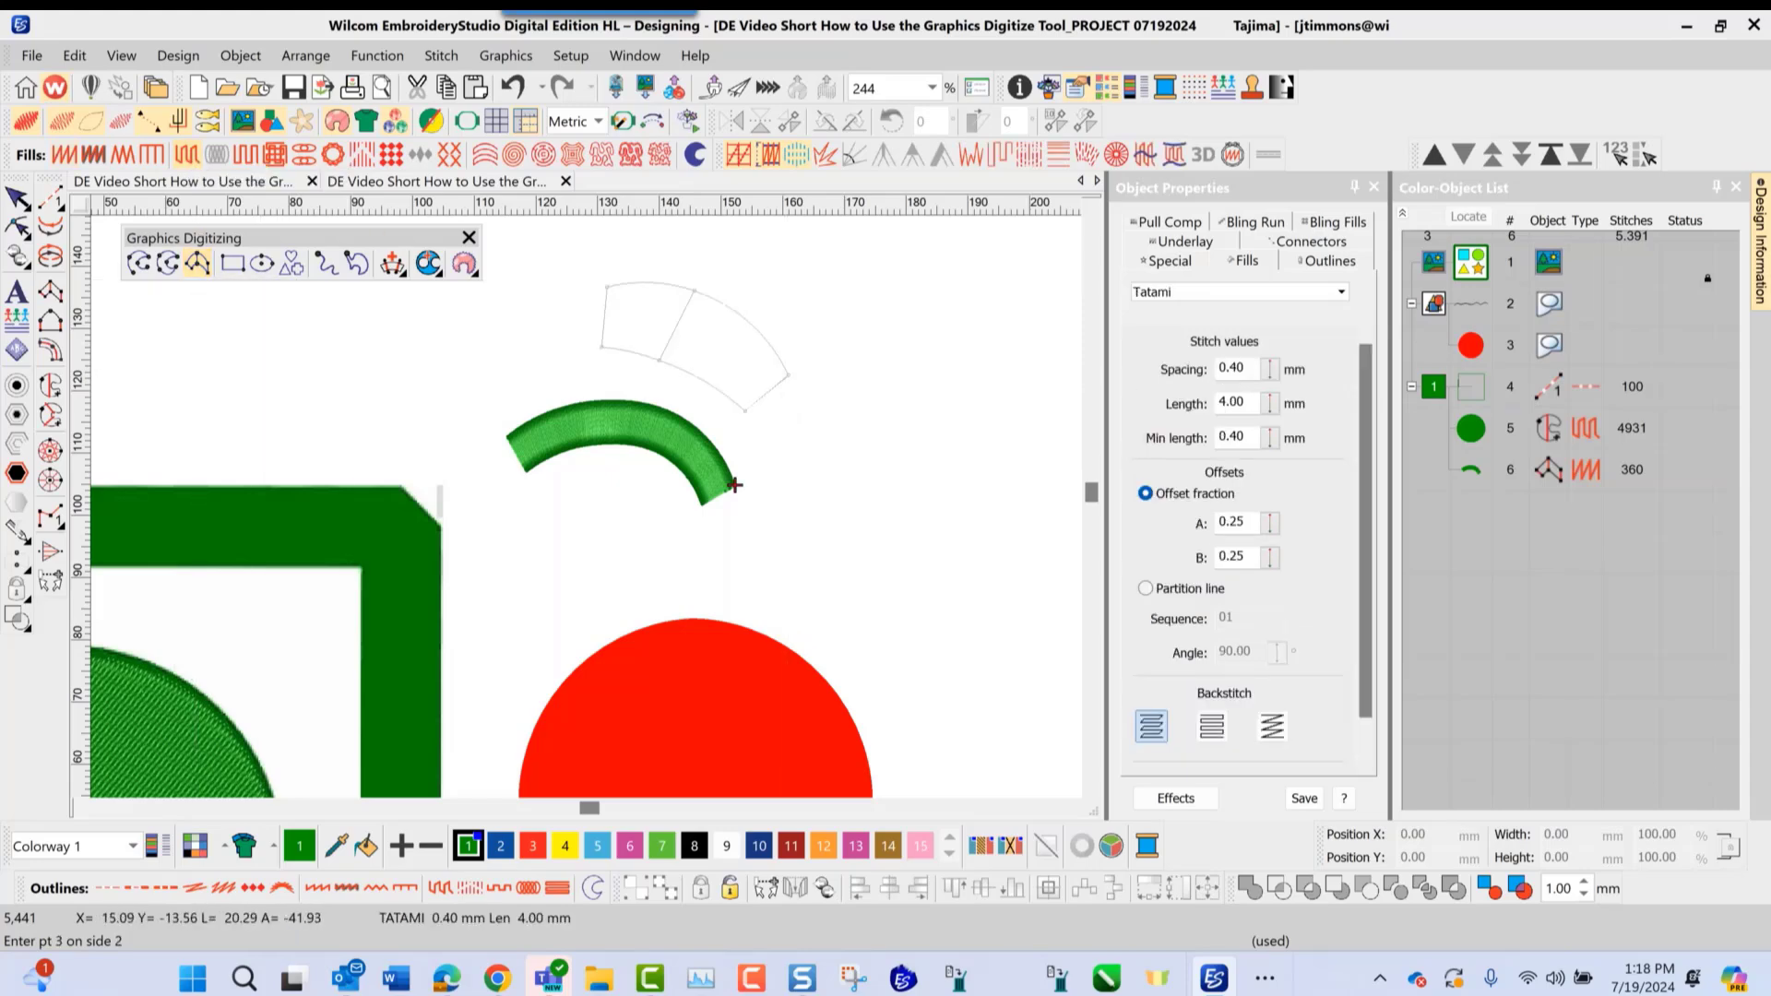
click(808, 452)
key(Return)
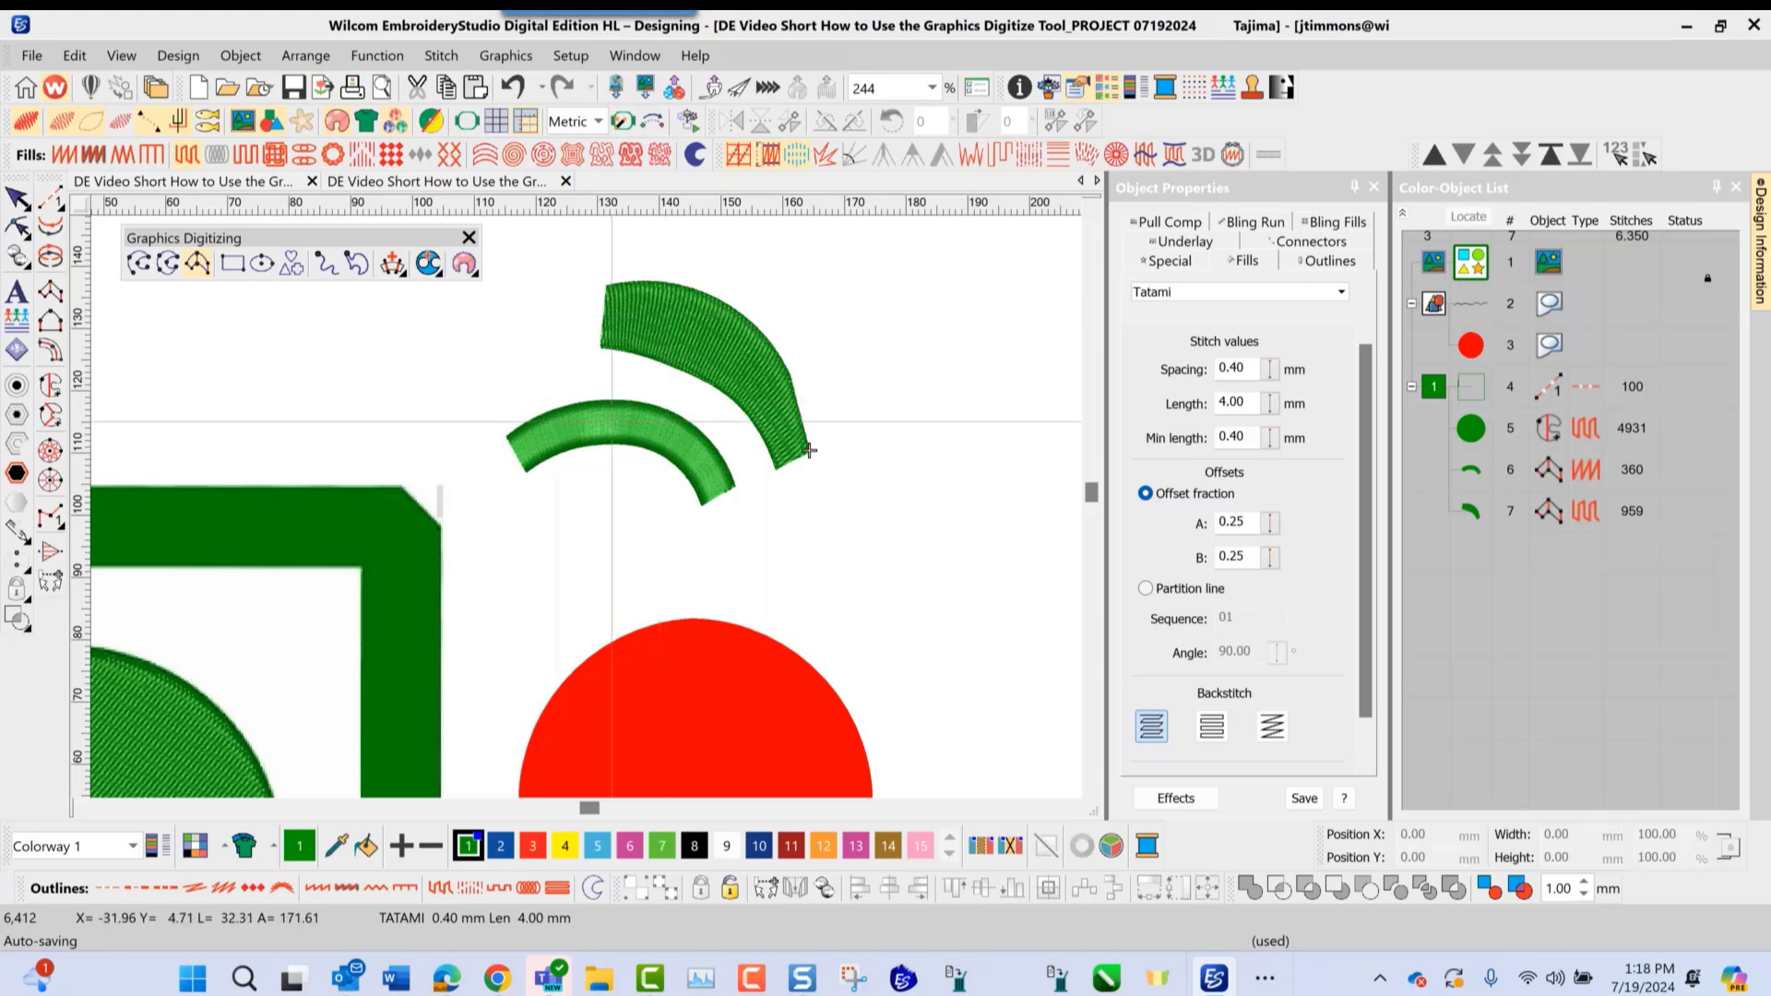
Select and deselect the new arc, zoom out, and pick the Rectangle tool
click(17, 197)
click(482, 502)
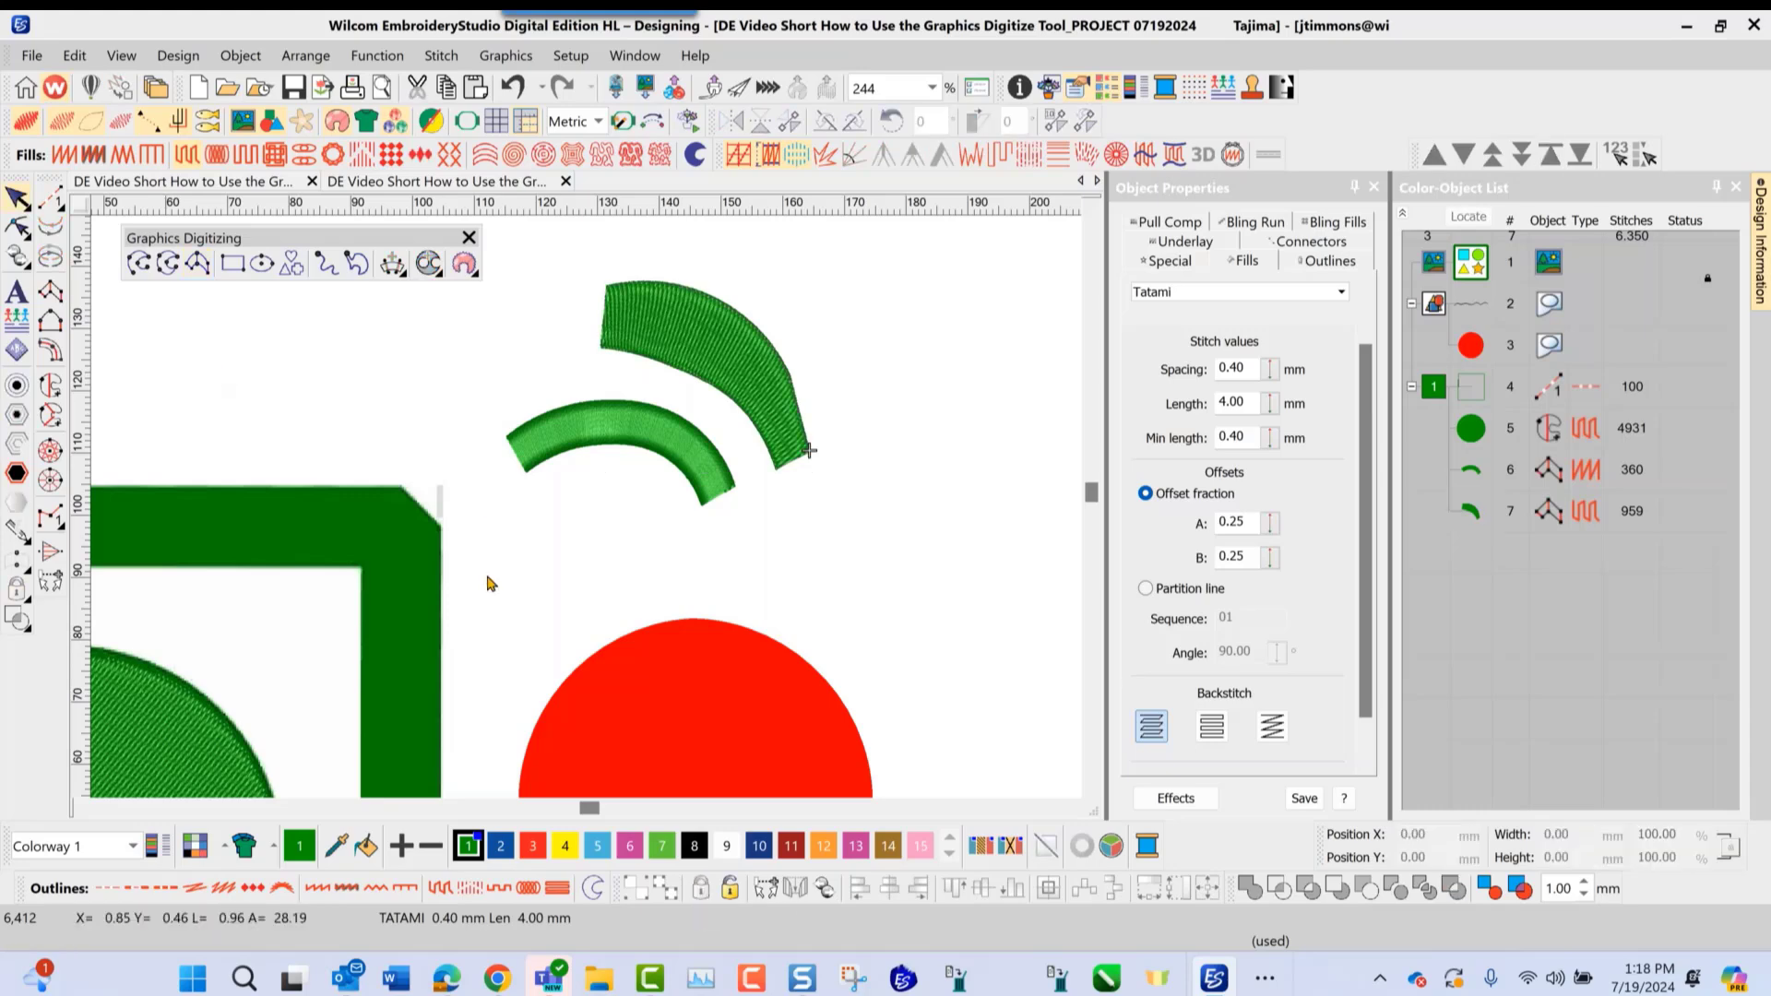
scroll(365, 581, down, 1)
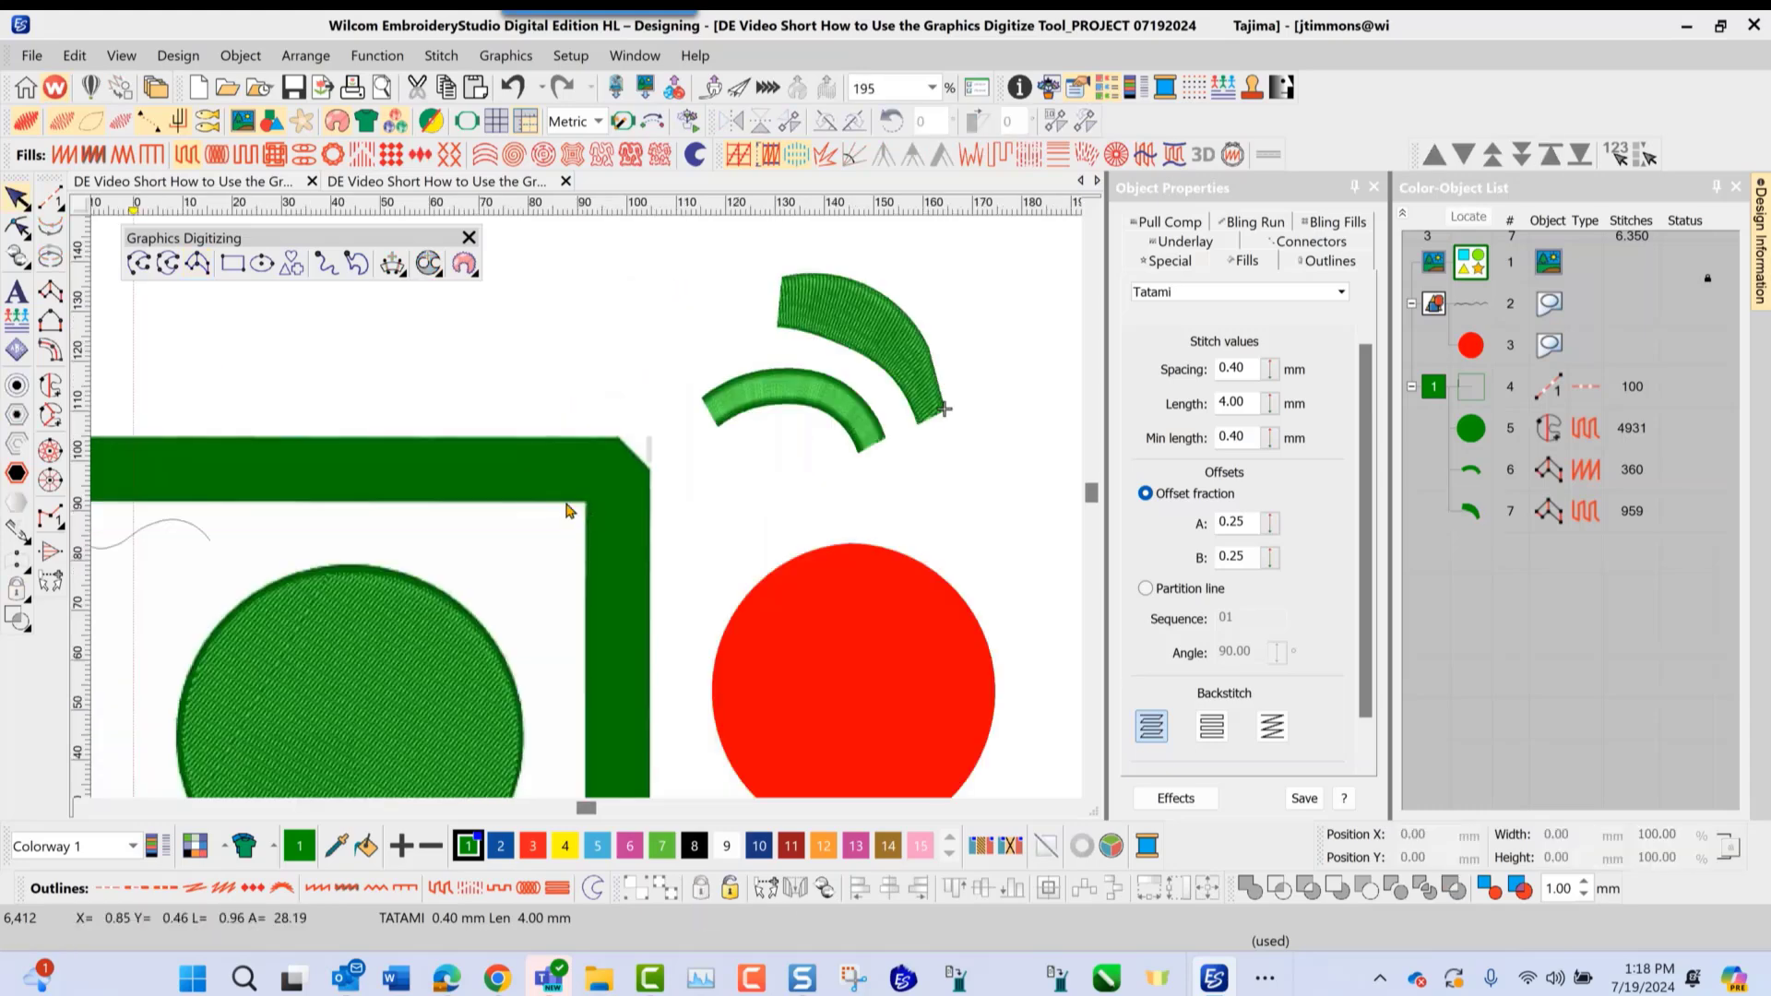
click(232, 267)
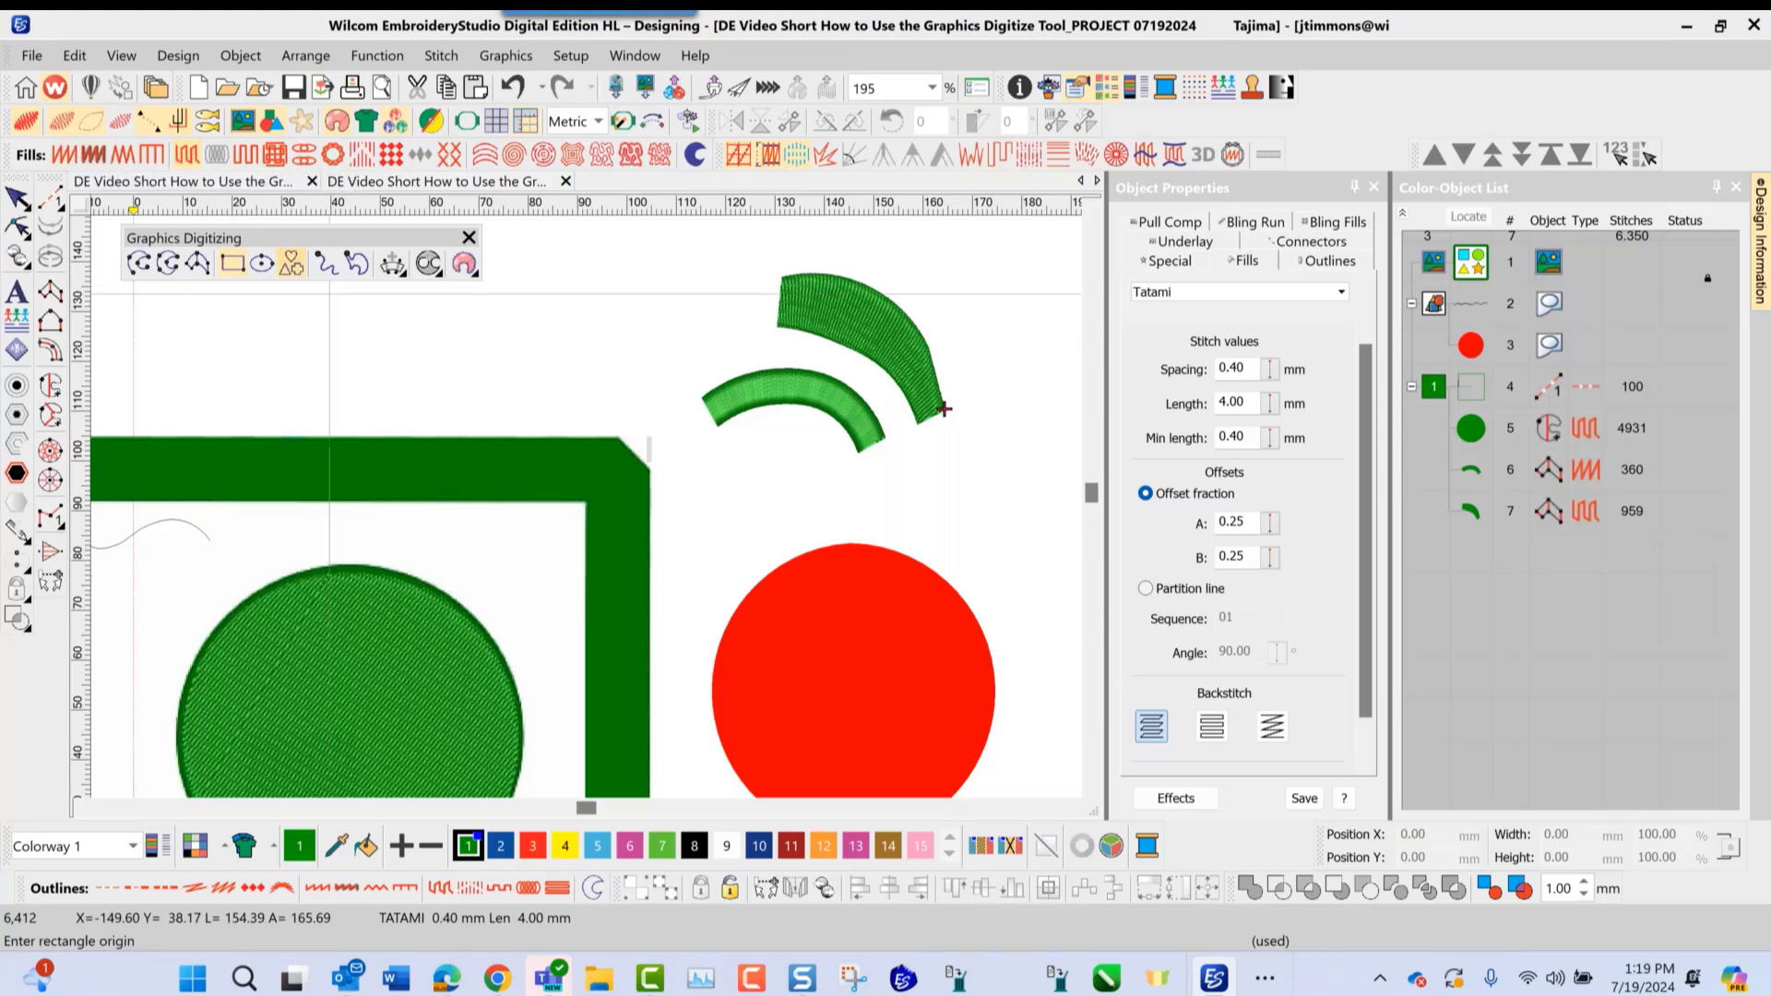
Place the rectangle's first and opposite corners to the left of the two arcs
click(382, 302)
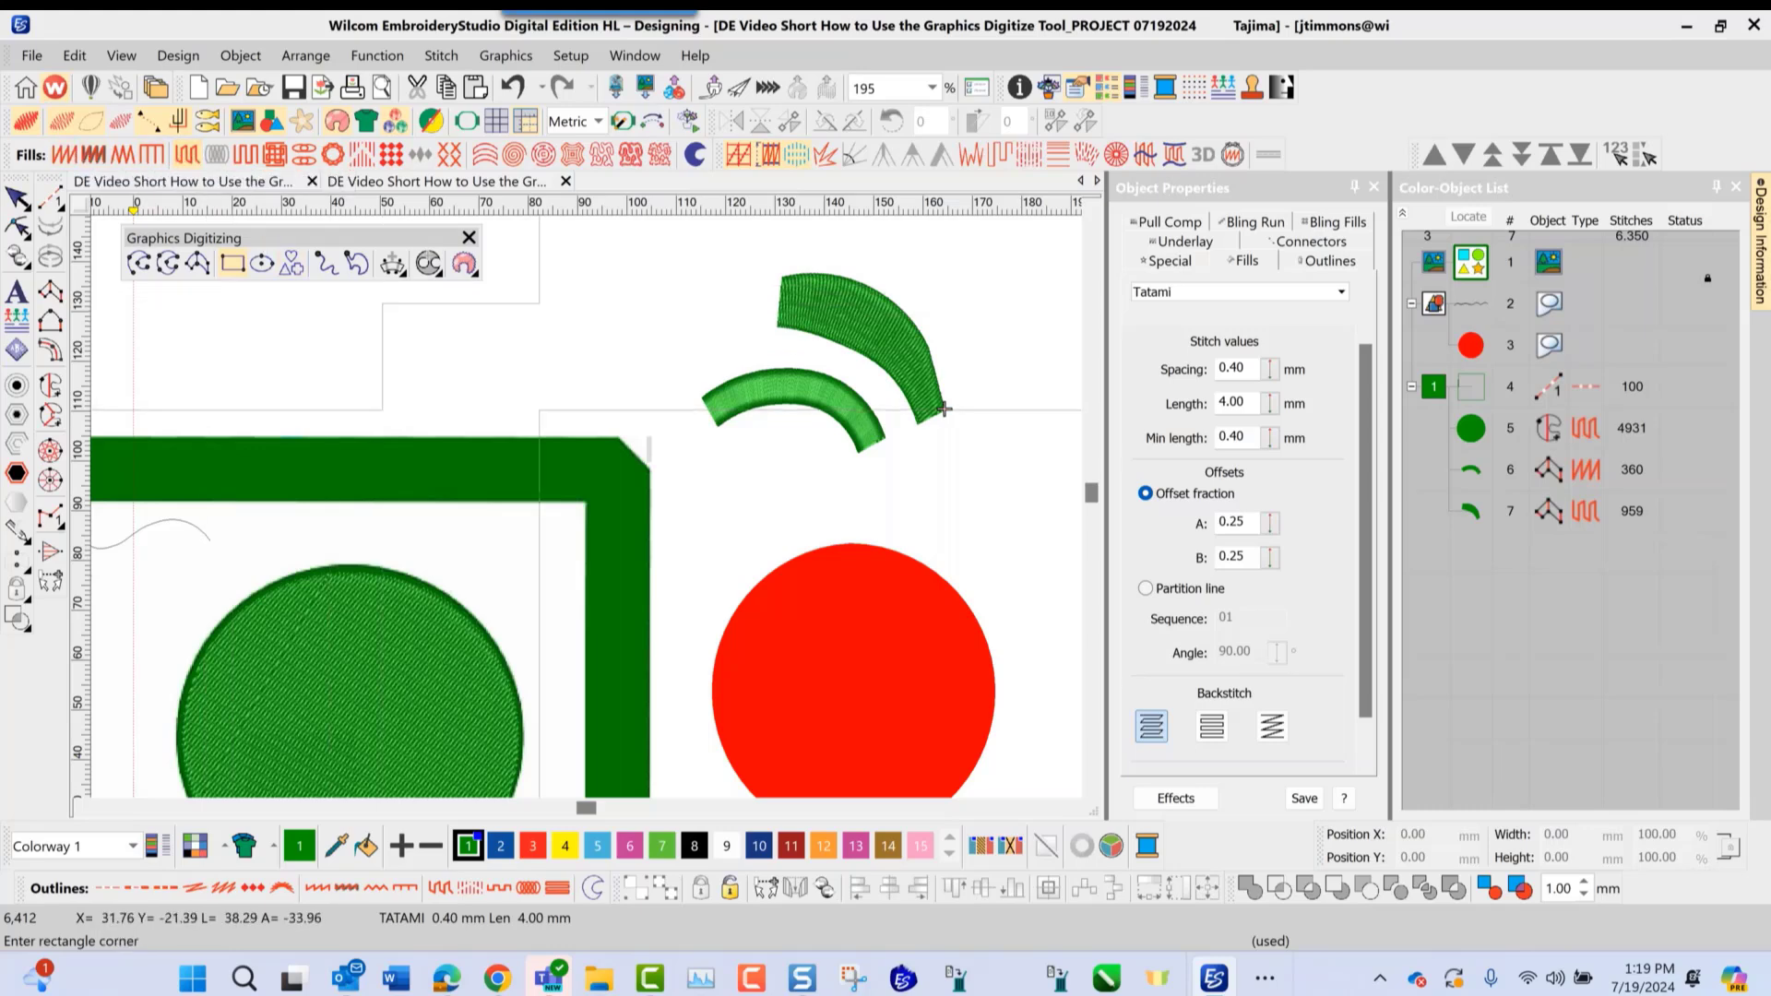
click(540, 411)
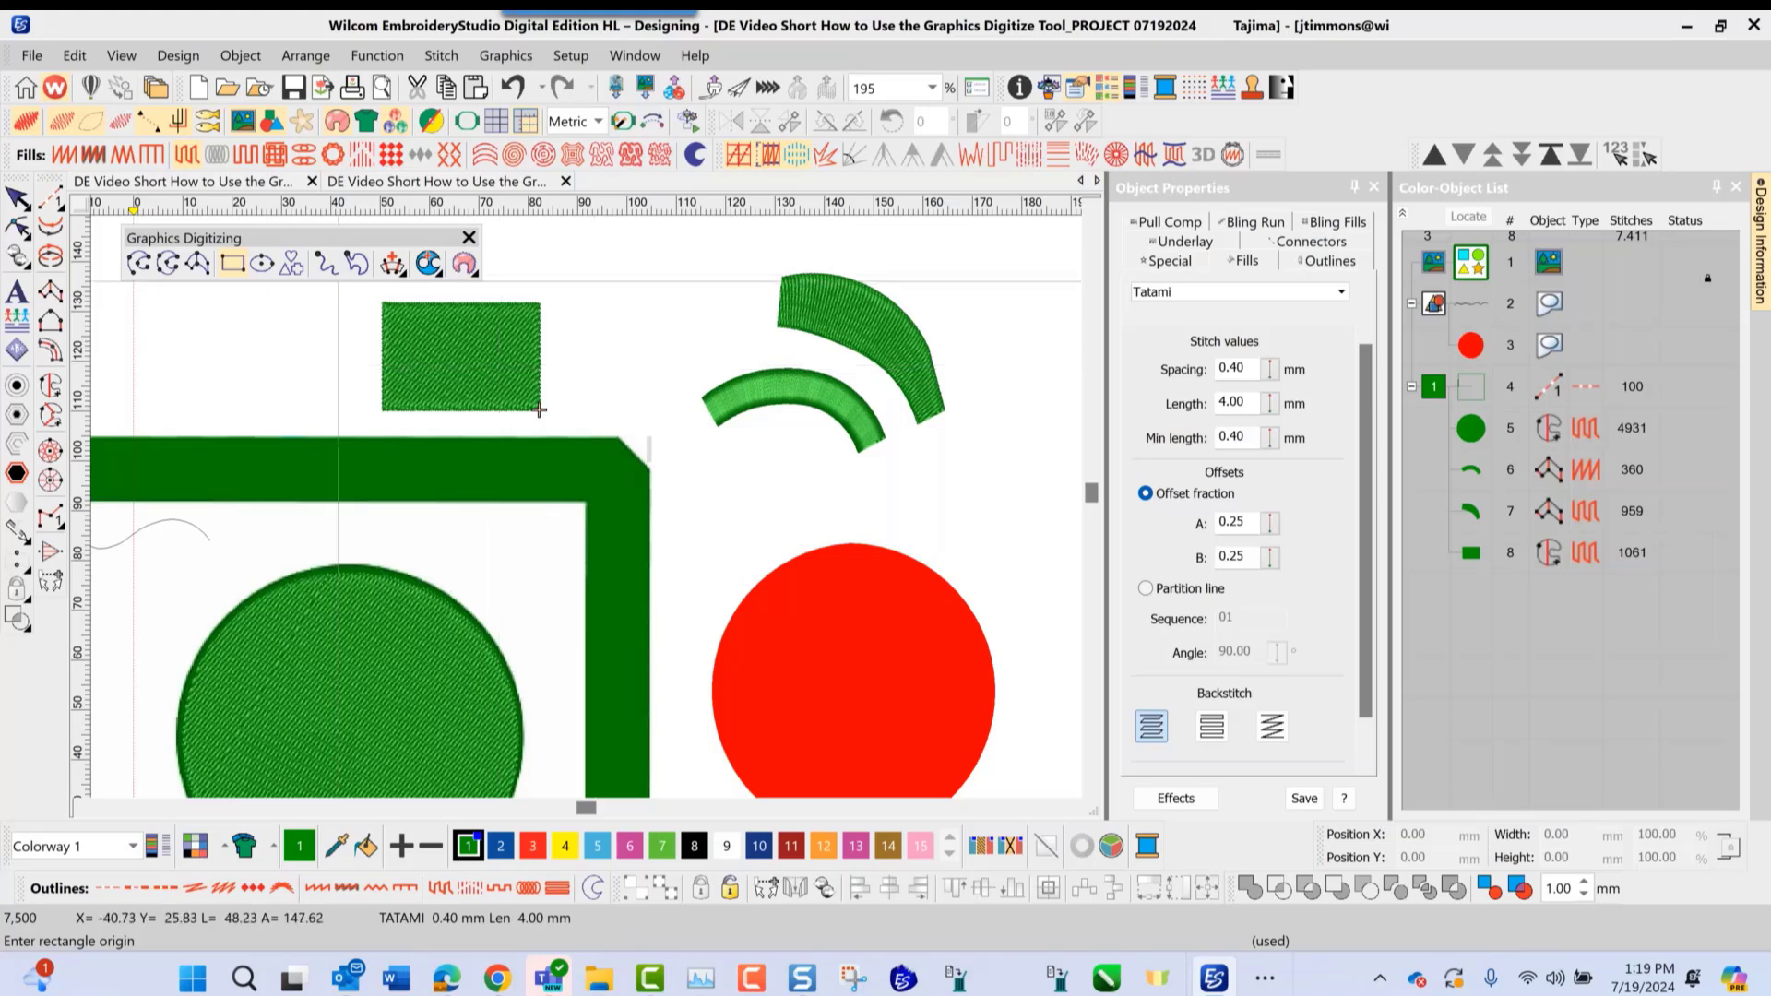
Draw a round 1375-stitch tatami circle by setting its centre and radius left of the rectangle
click(263, 265)
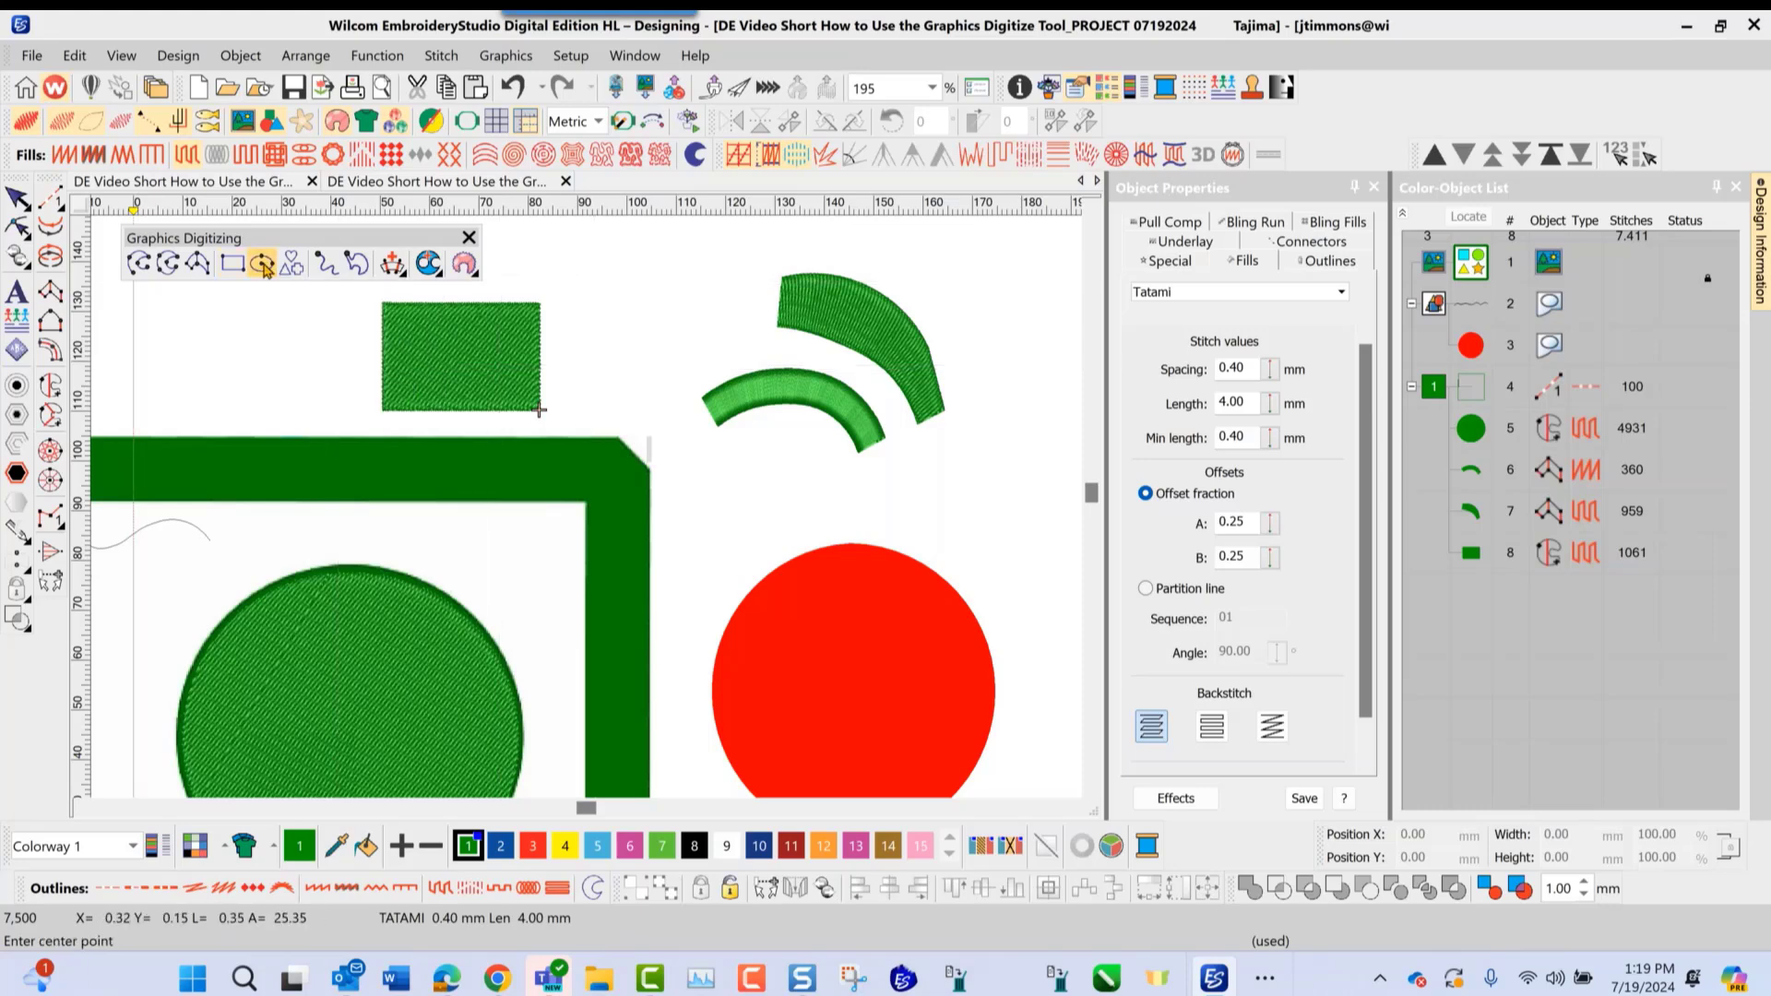
click(195, 365)
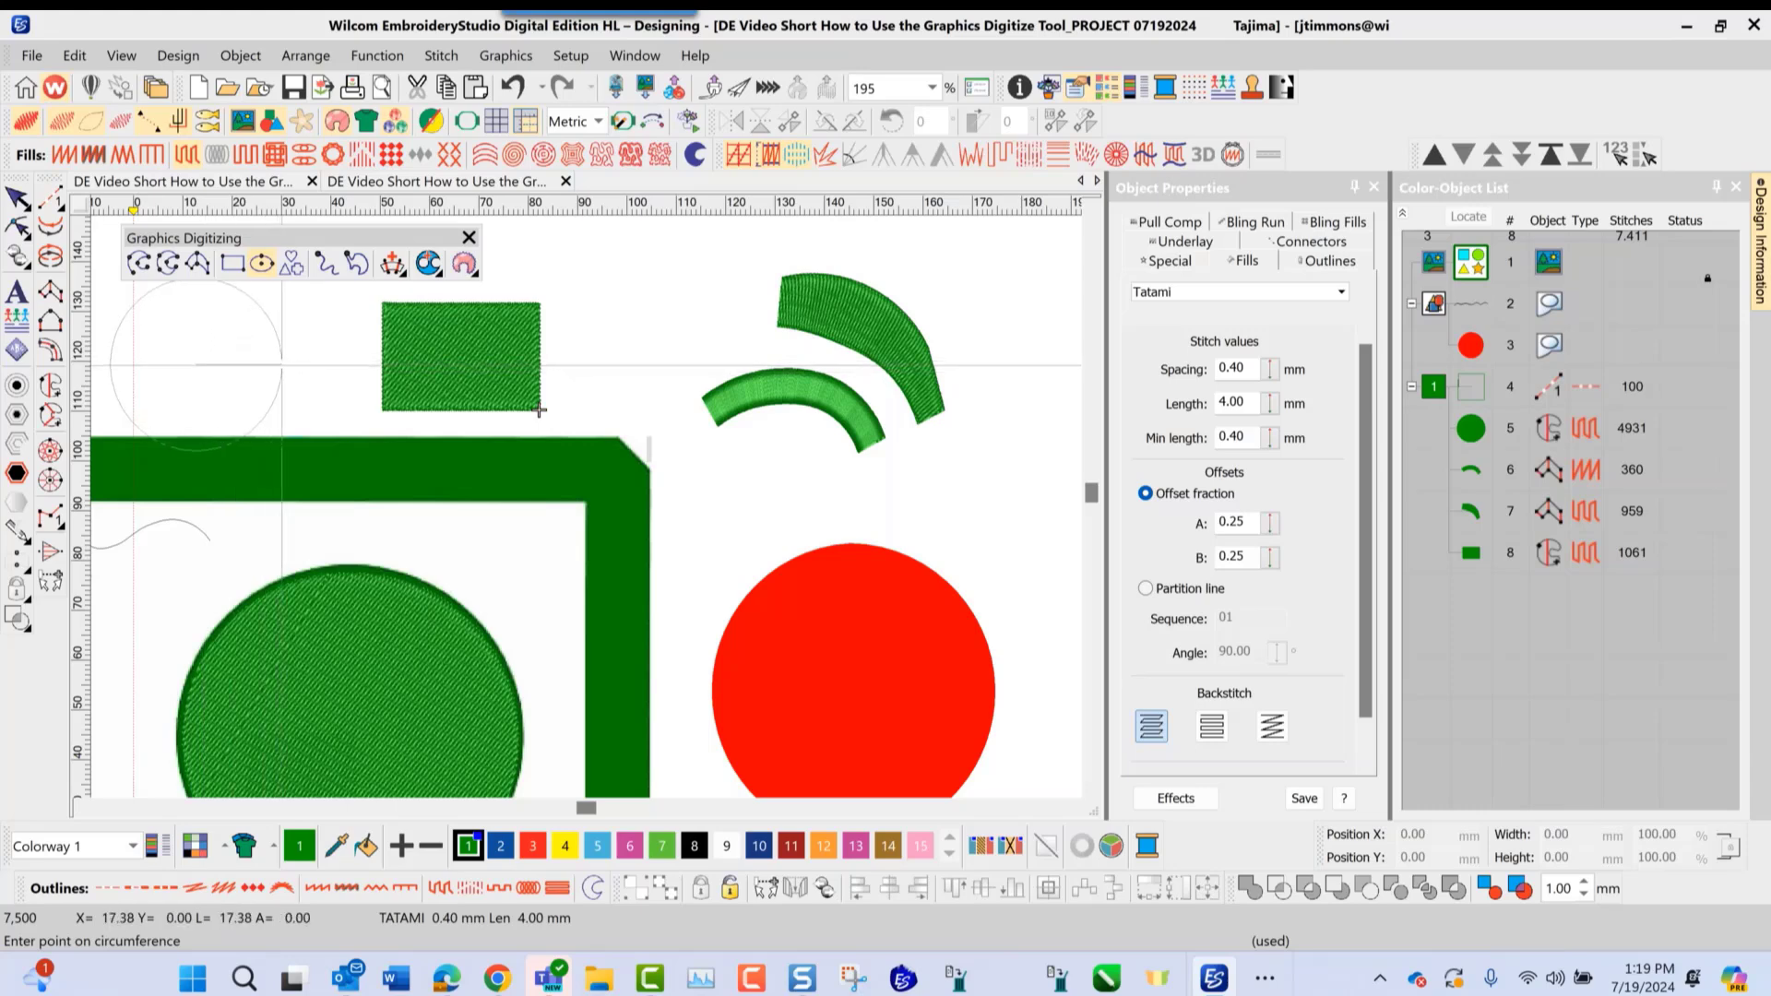
click(282, 364)
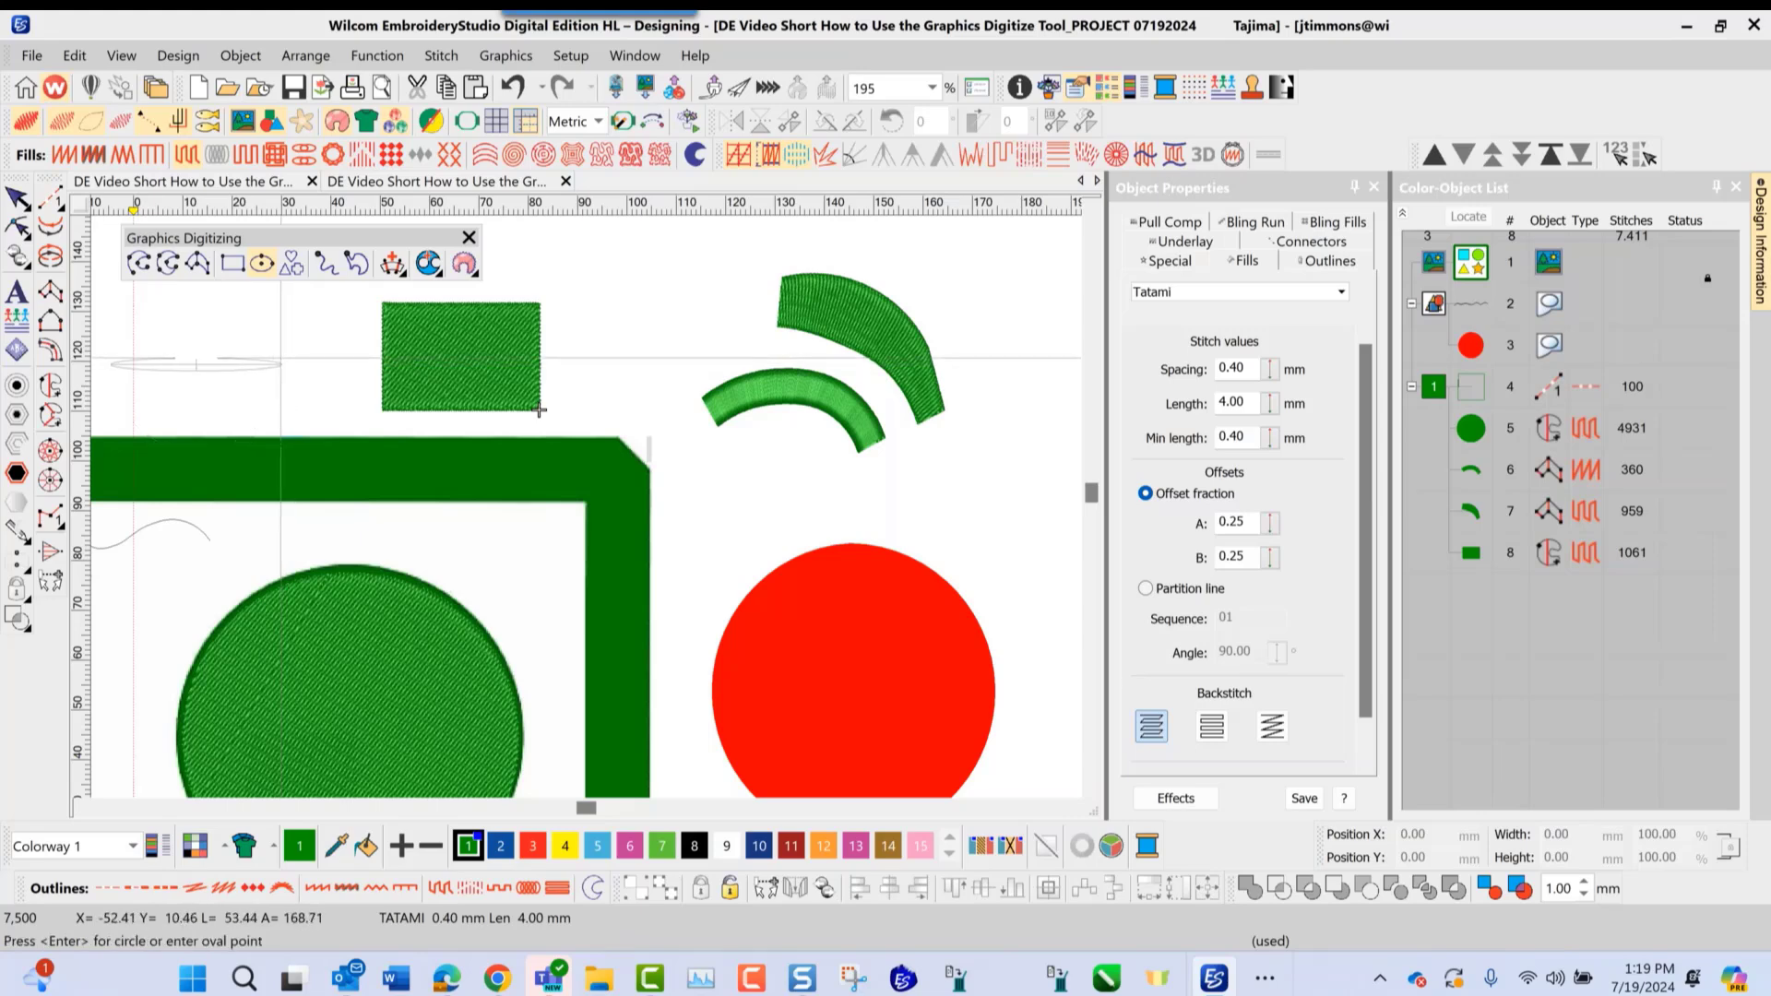
key(Return)
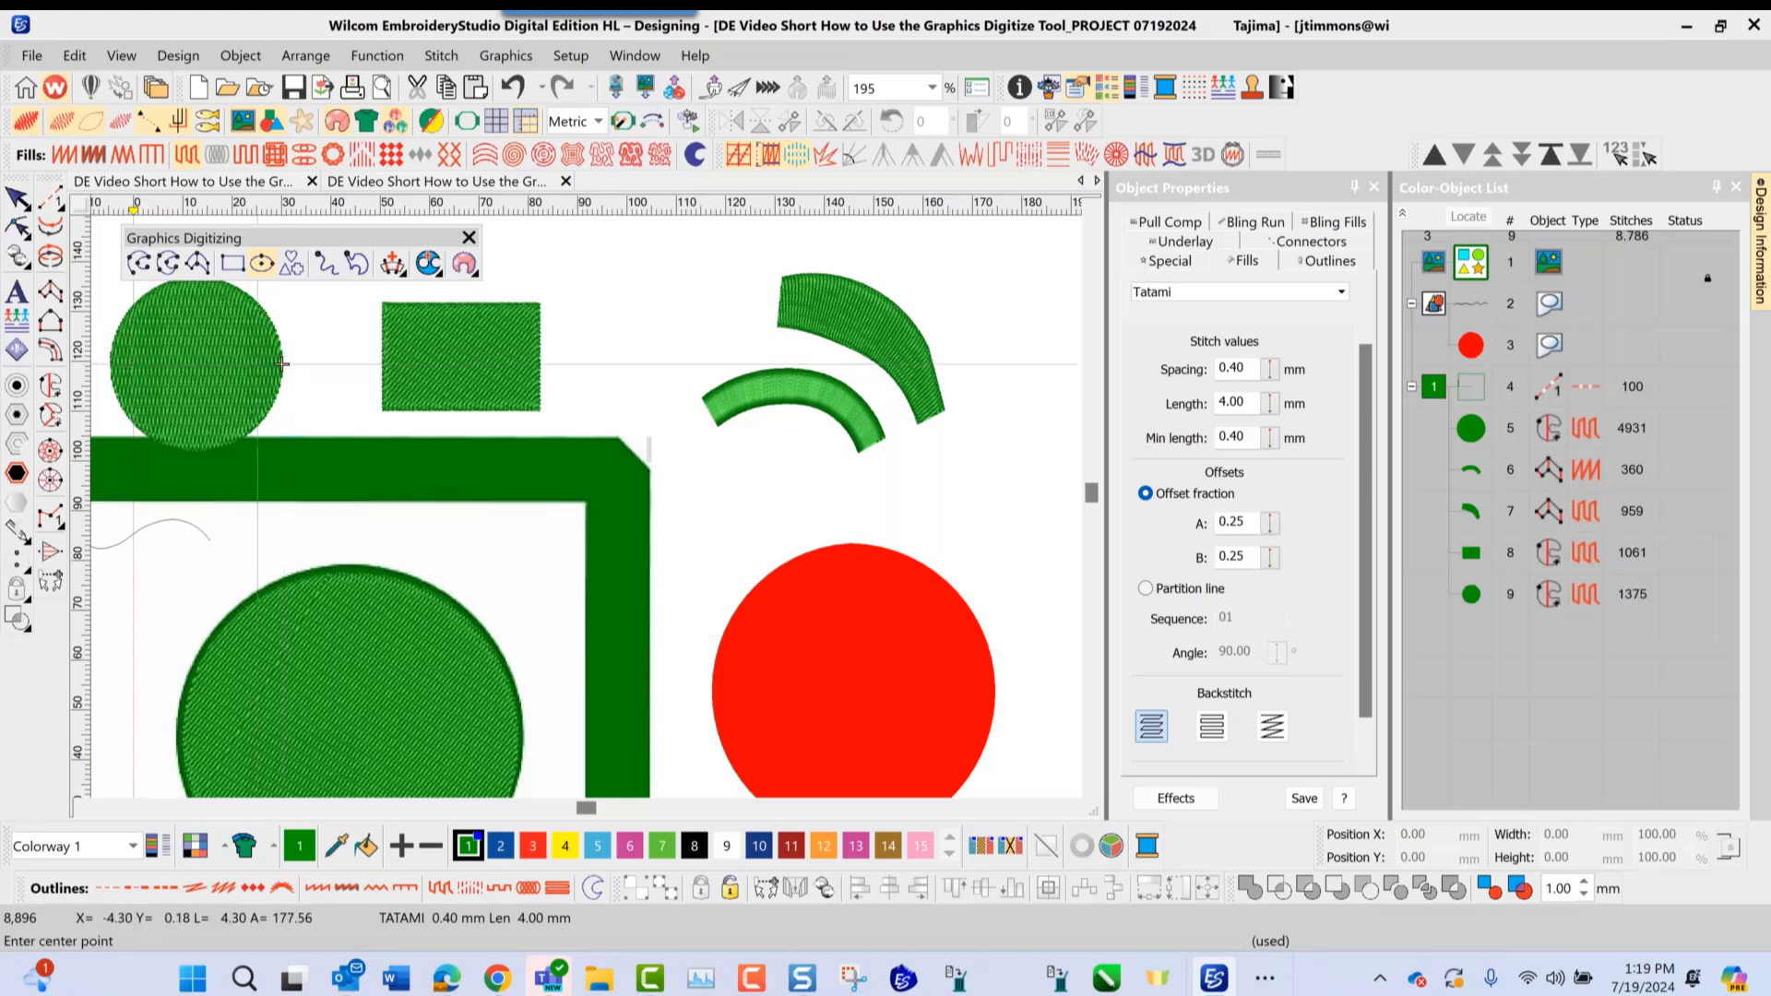
scroll(282, 365, down, 2)
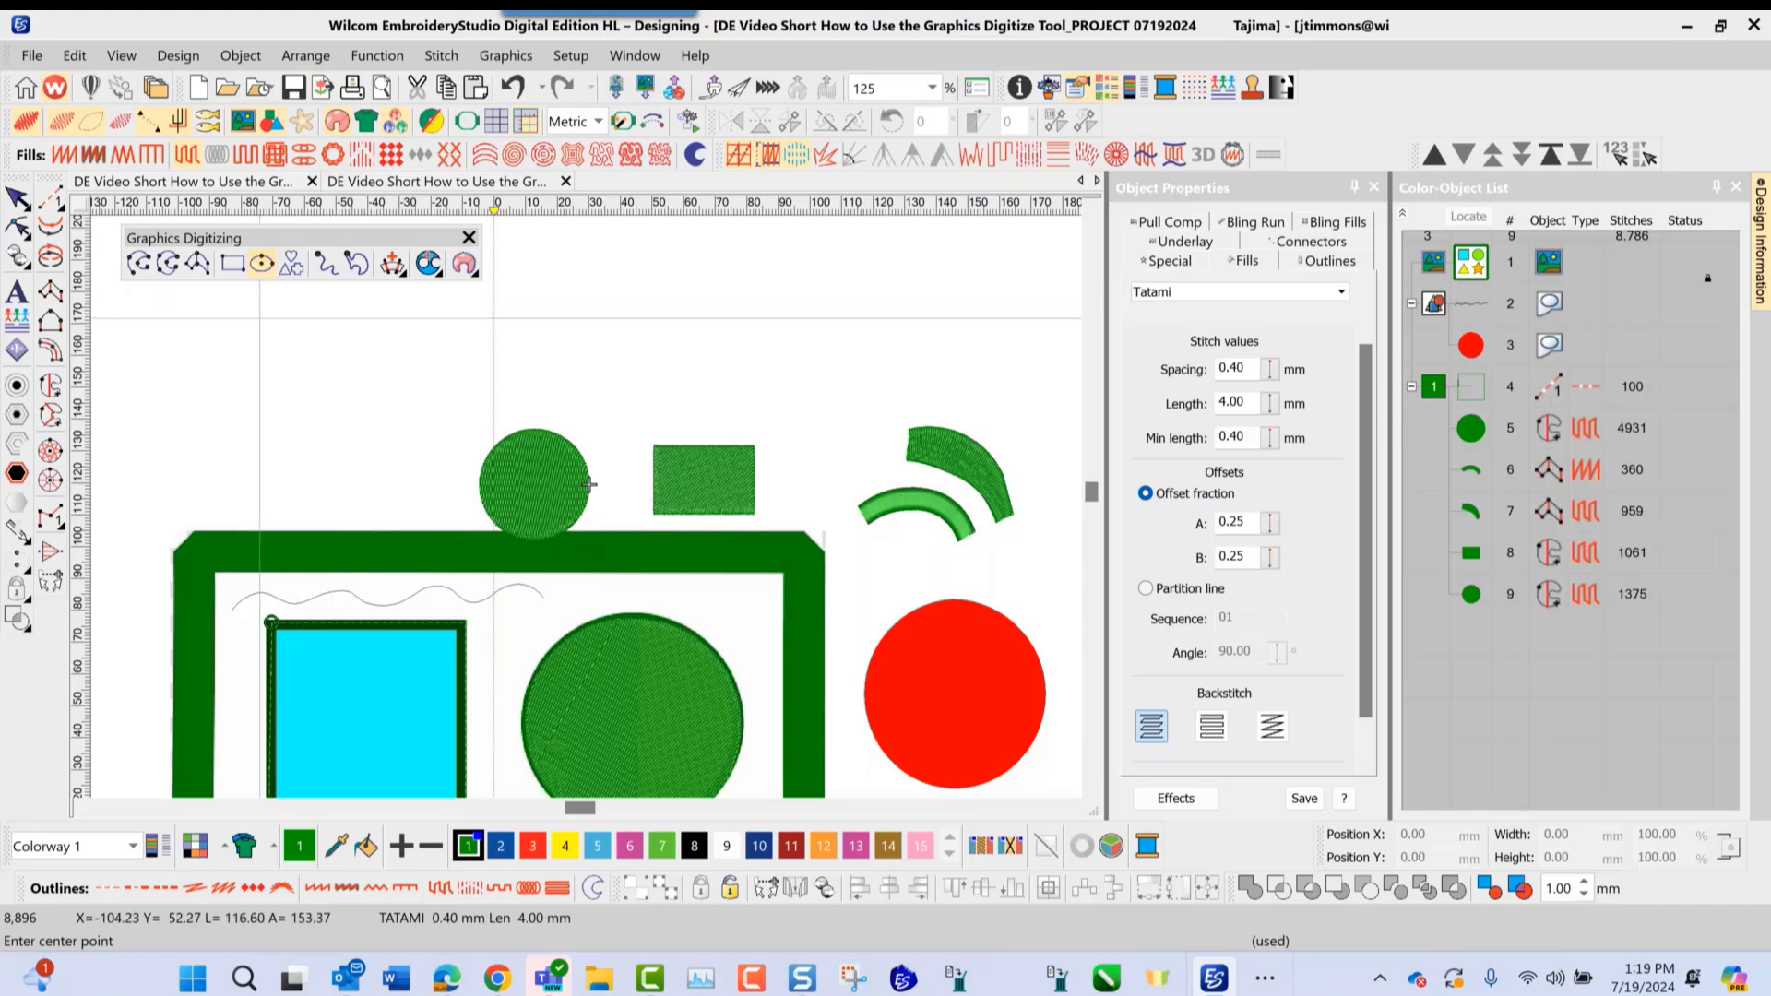
Place a Basic Shapes gallery octagon above the small circle and rectangle
click(292, 264)
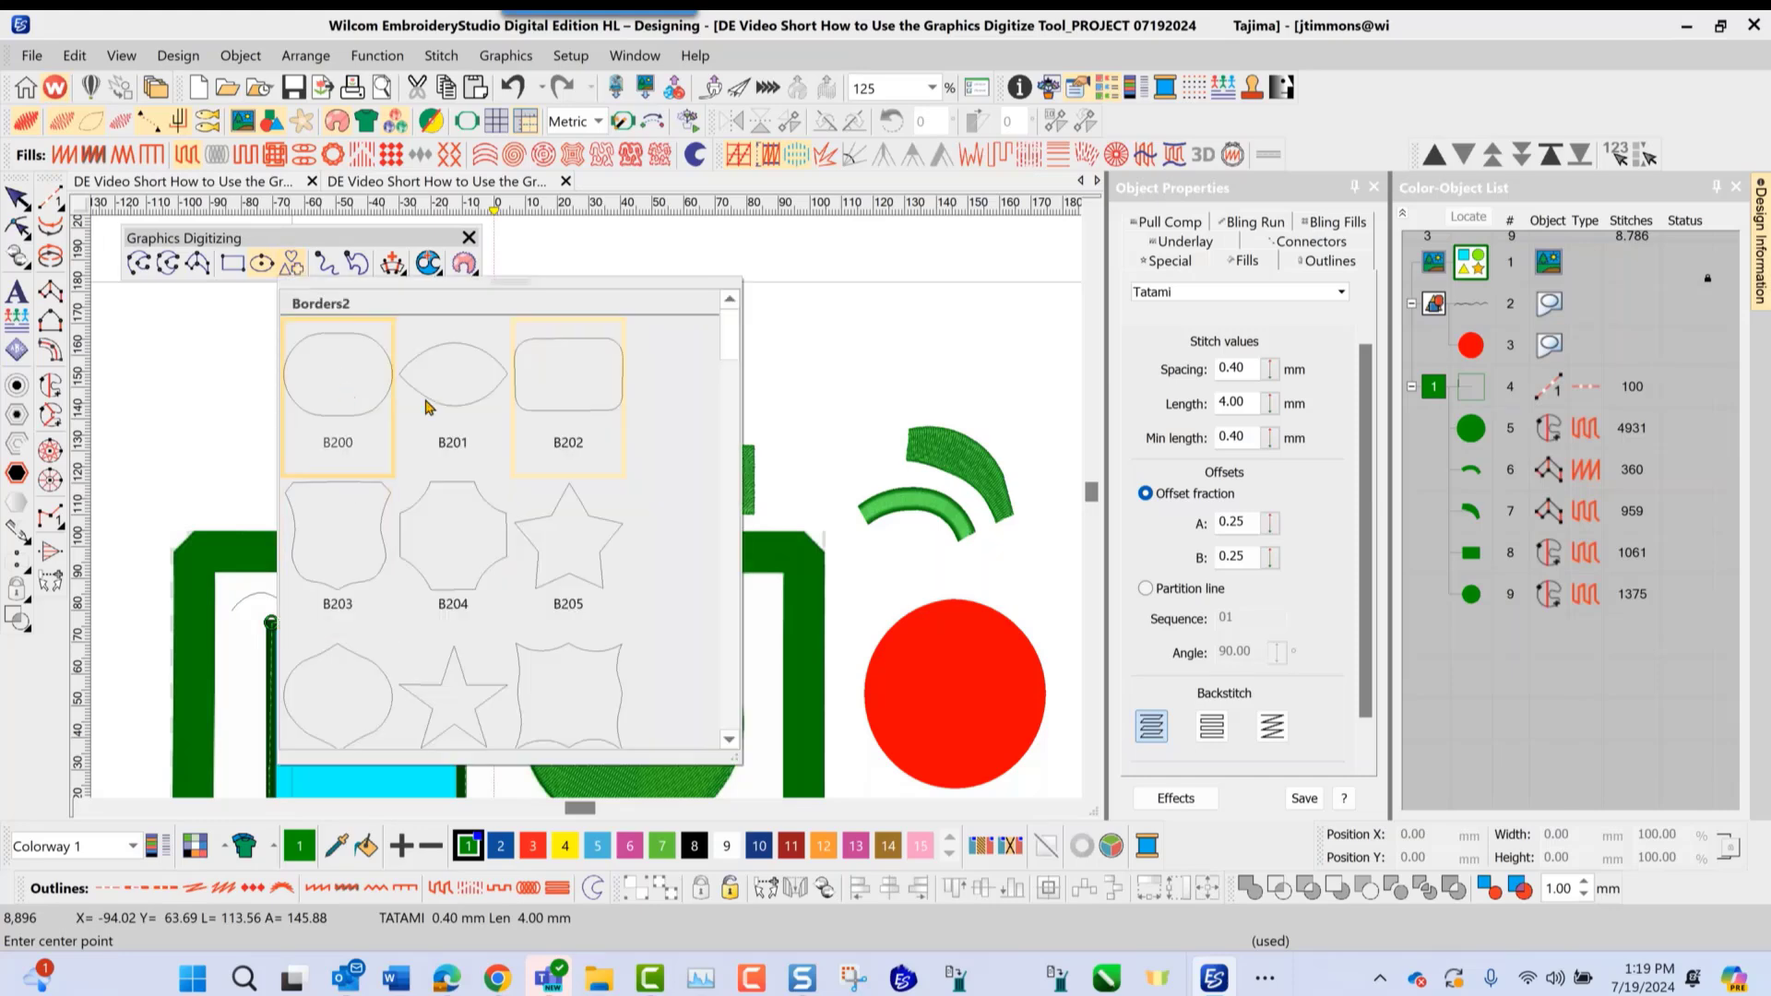
drag(727, 360, 698, 565)
click(574, 406)
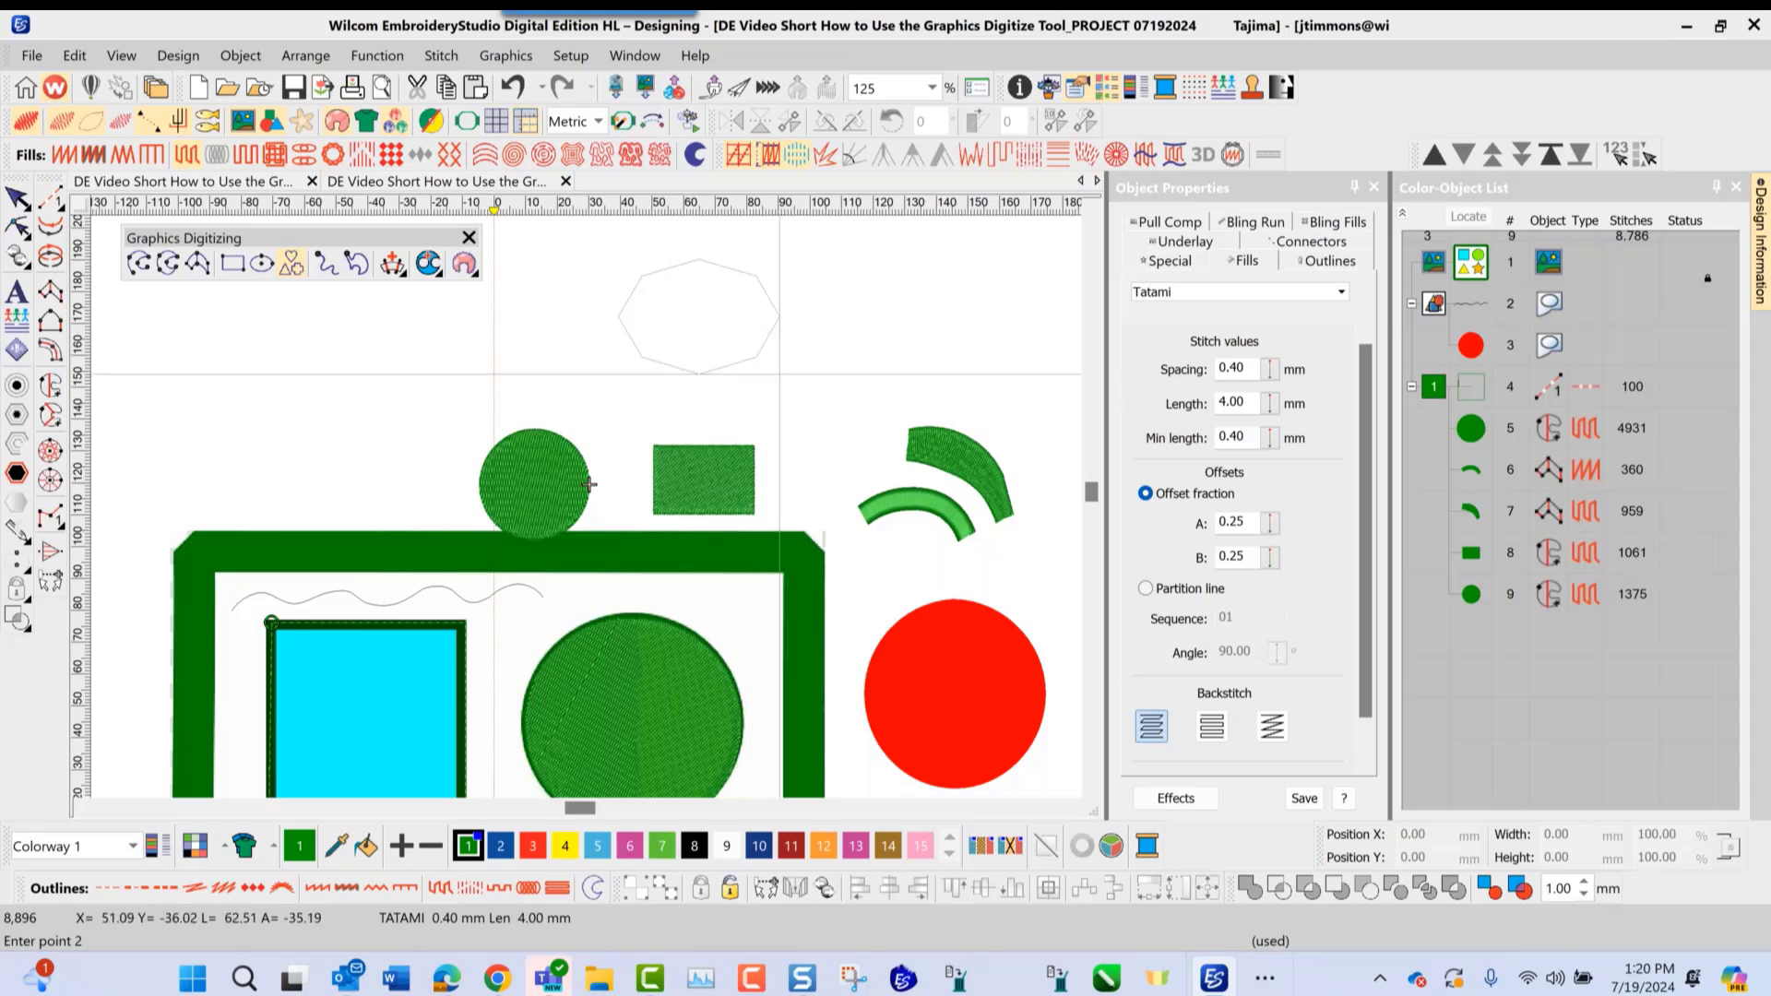
click(780, 373)
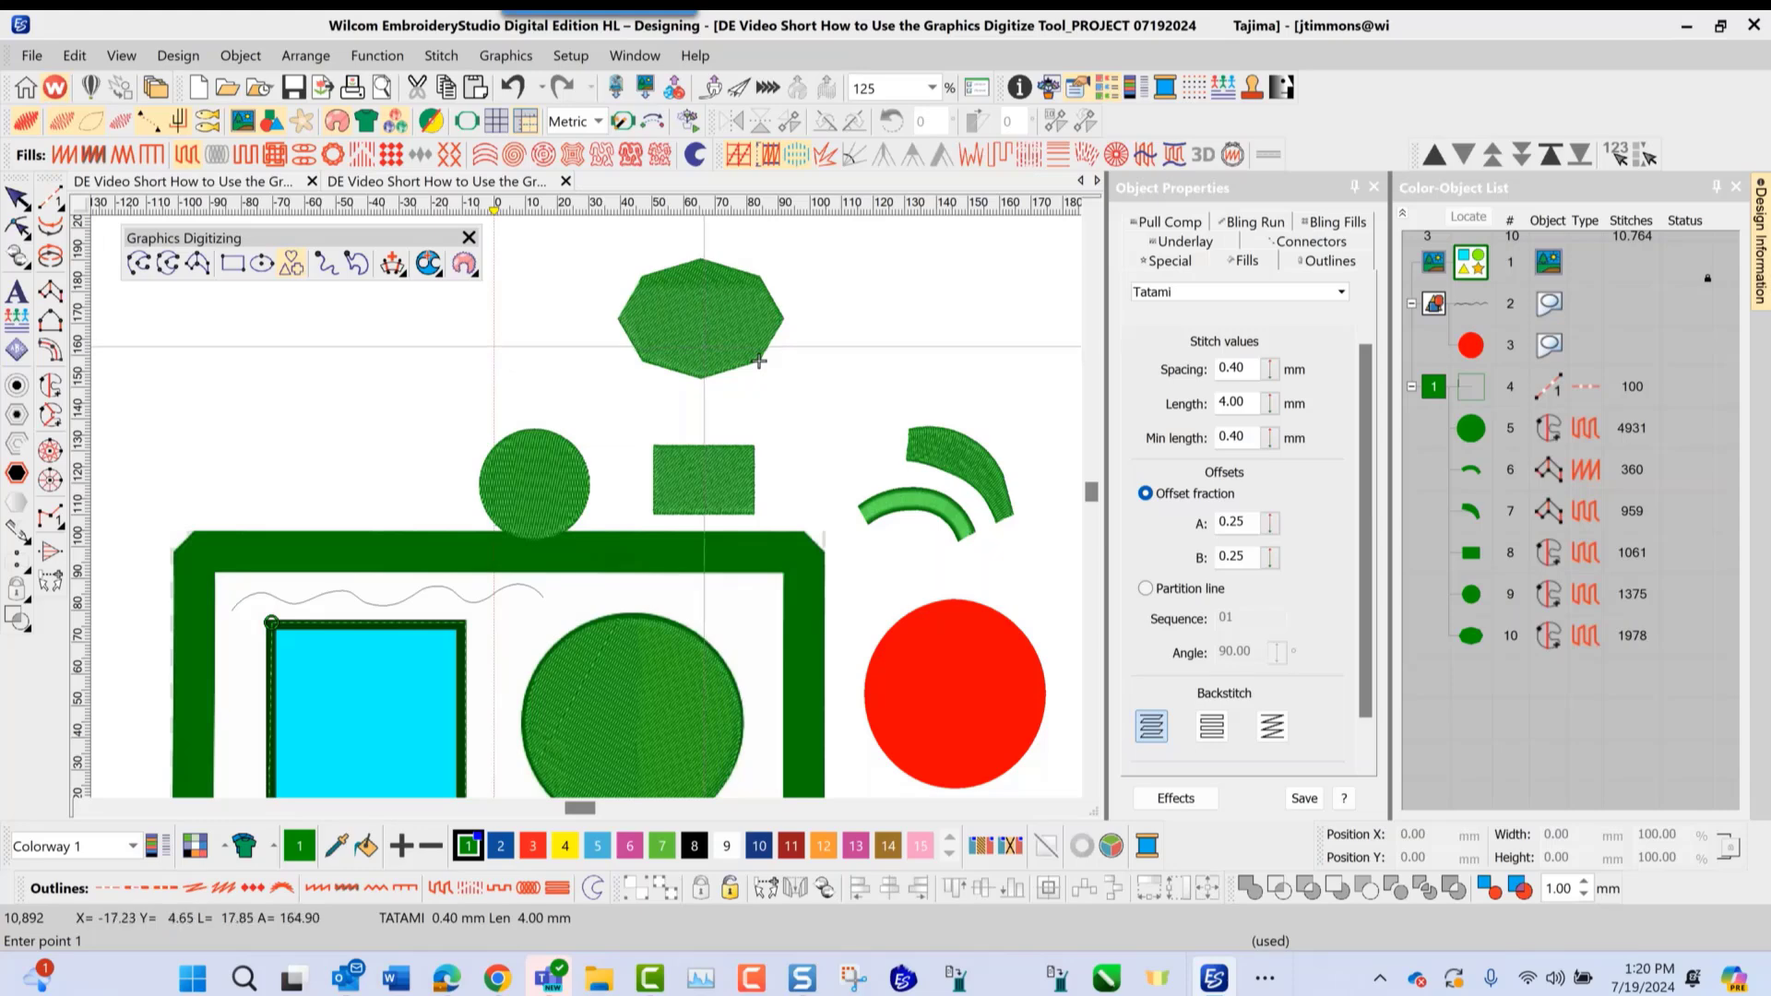
Draw a 520-stitch freehand open run scribble across the design
click(325, 266)
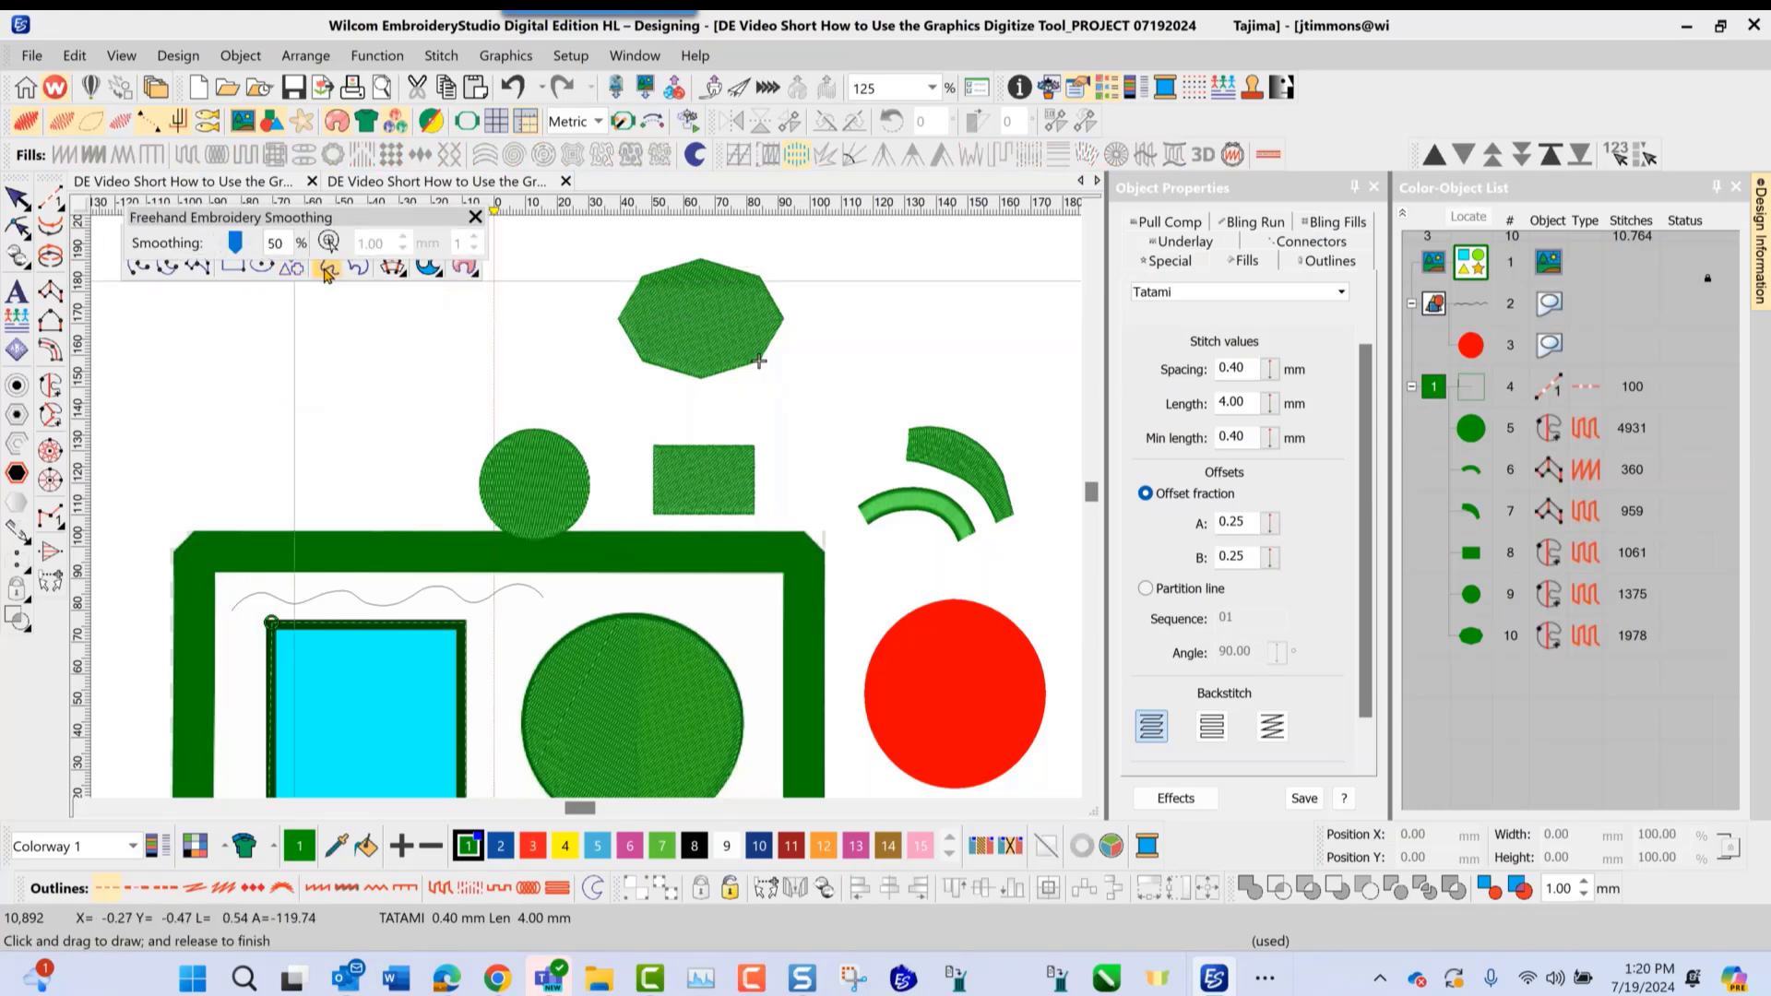
mouse_move(140, 350)
mouse_down()
mouse_move(396, 459)
mouse_move(650, 423)
mouse_move(573, 474)
mouse_move(312, 490)
mouse_move(368, 392)
mouse_move(554, 368)
mouse_move(646, 433)
mouse_move(349, 432)
mouse_move(545, 435)
mouse_move(656, 407)
mouse_move(503, 484)
mouse_up()
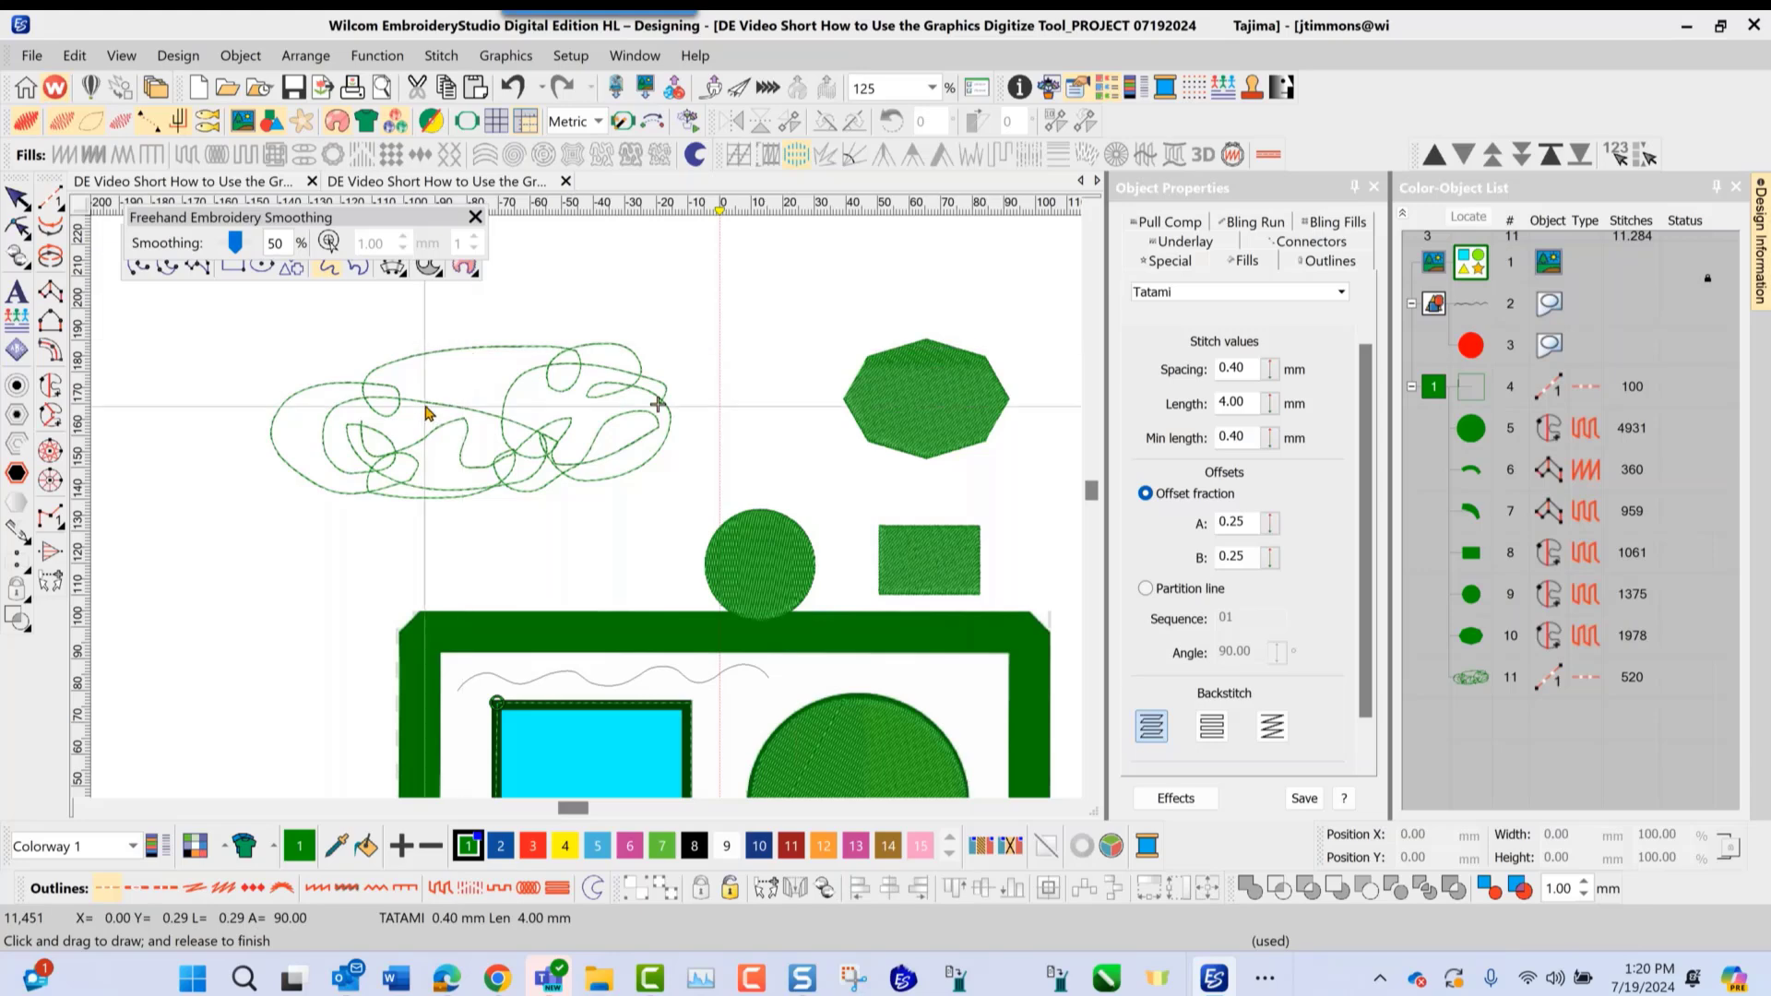
click(17, 197)
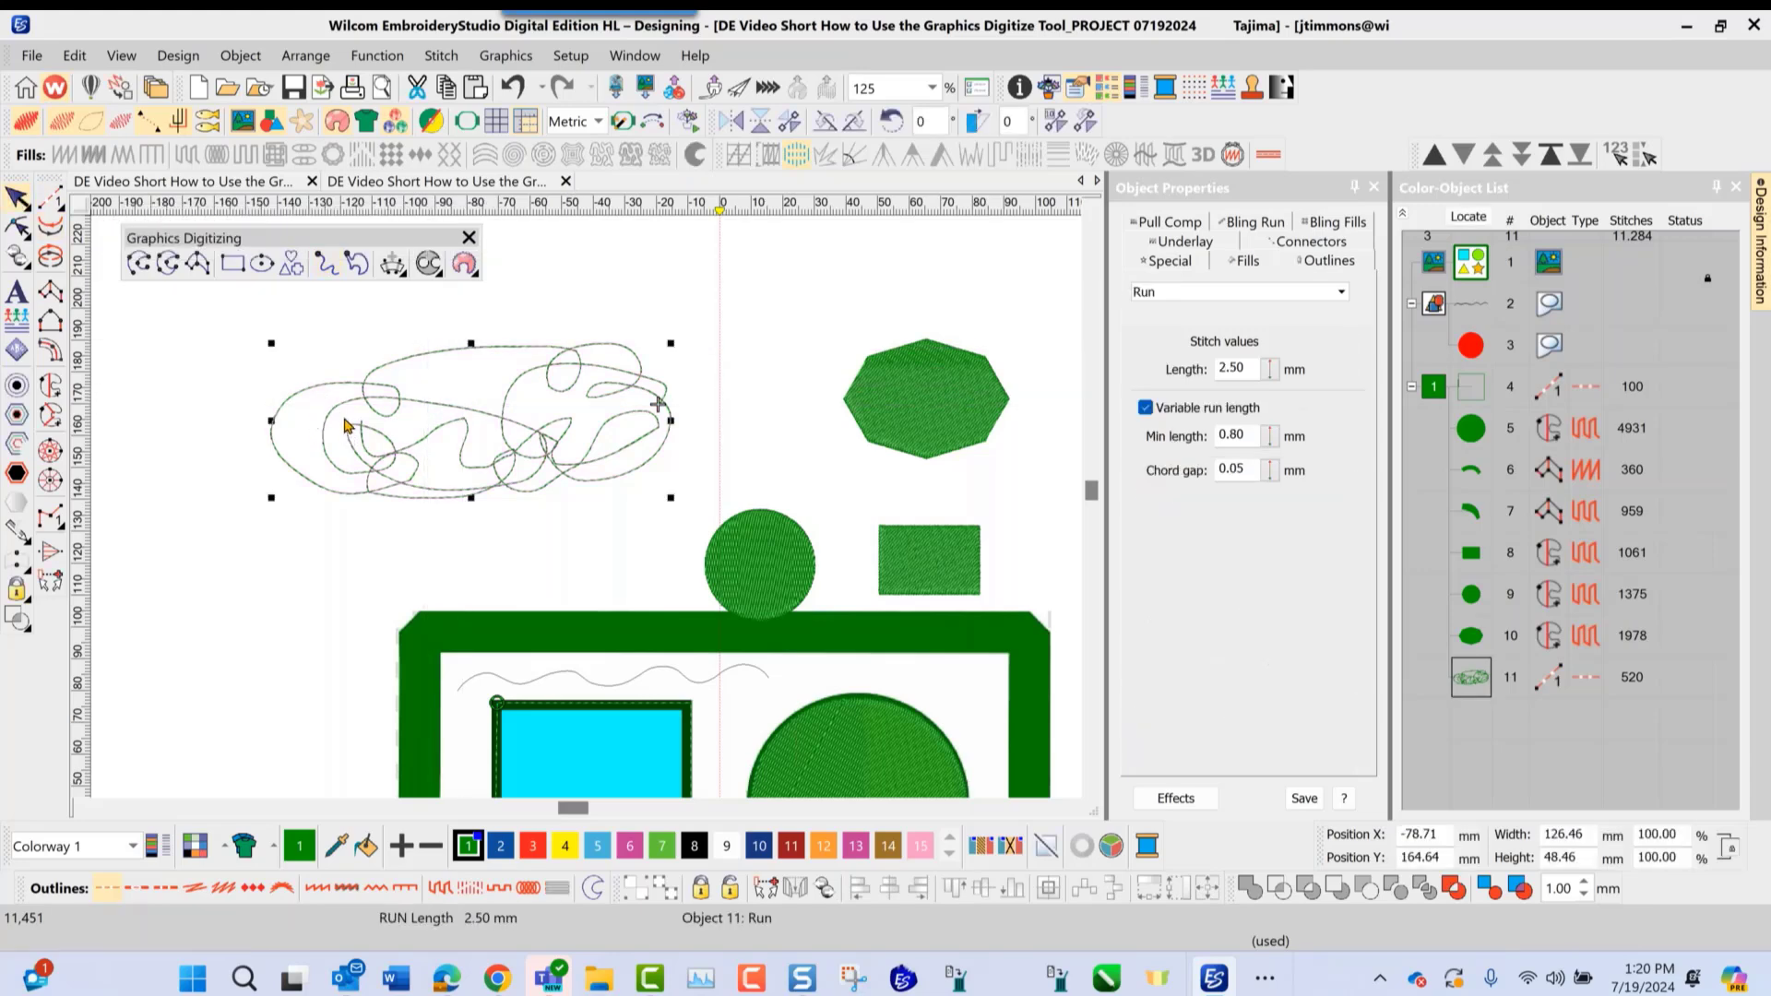
Draw a small 63-stitch closed freehand loop near the top, then deselect it
click(357, 265)
mouse_move(602, 246)
mouse_down()
mouse_move(704, 249)
mouse_move(733, 261)
mouse_move(730, 297)
mouse_move(668, 320)
mouse_move(586, 310)
mouse_move(596, 259)
mouse_up()
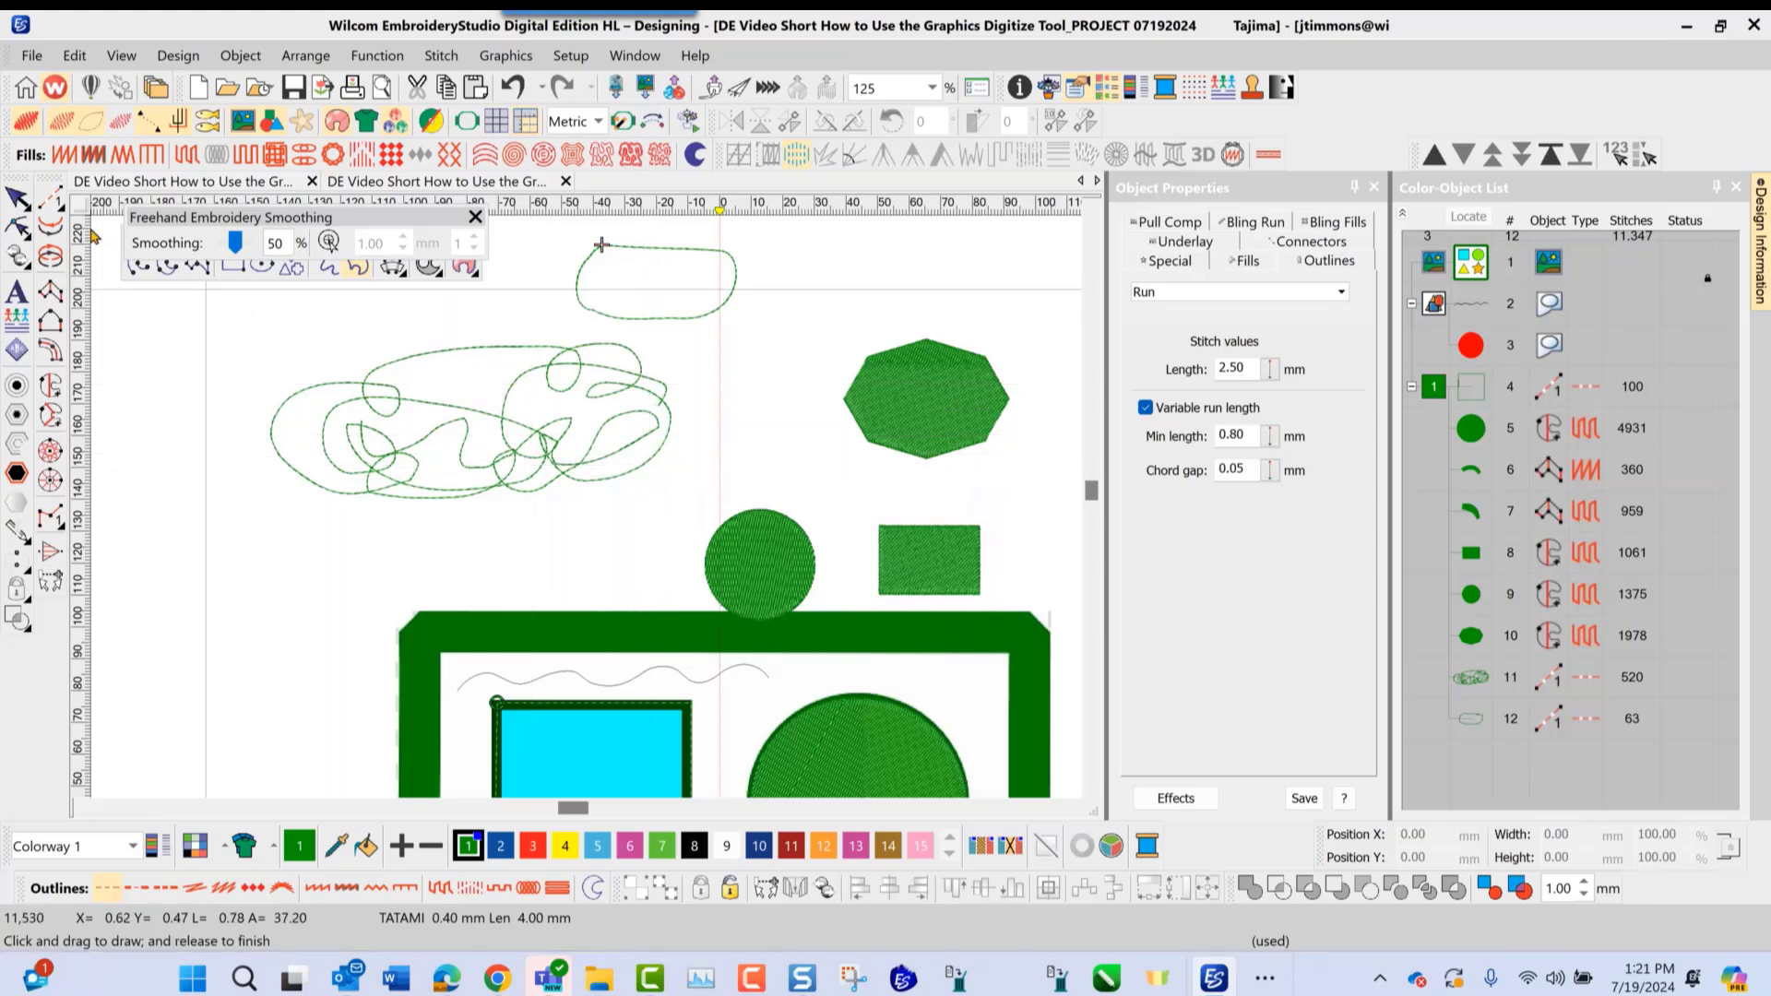
key(Escape)
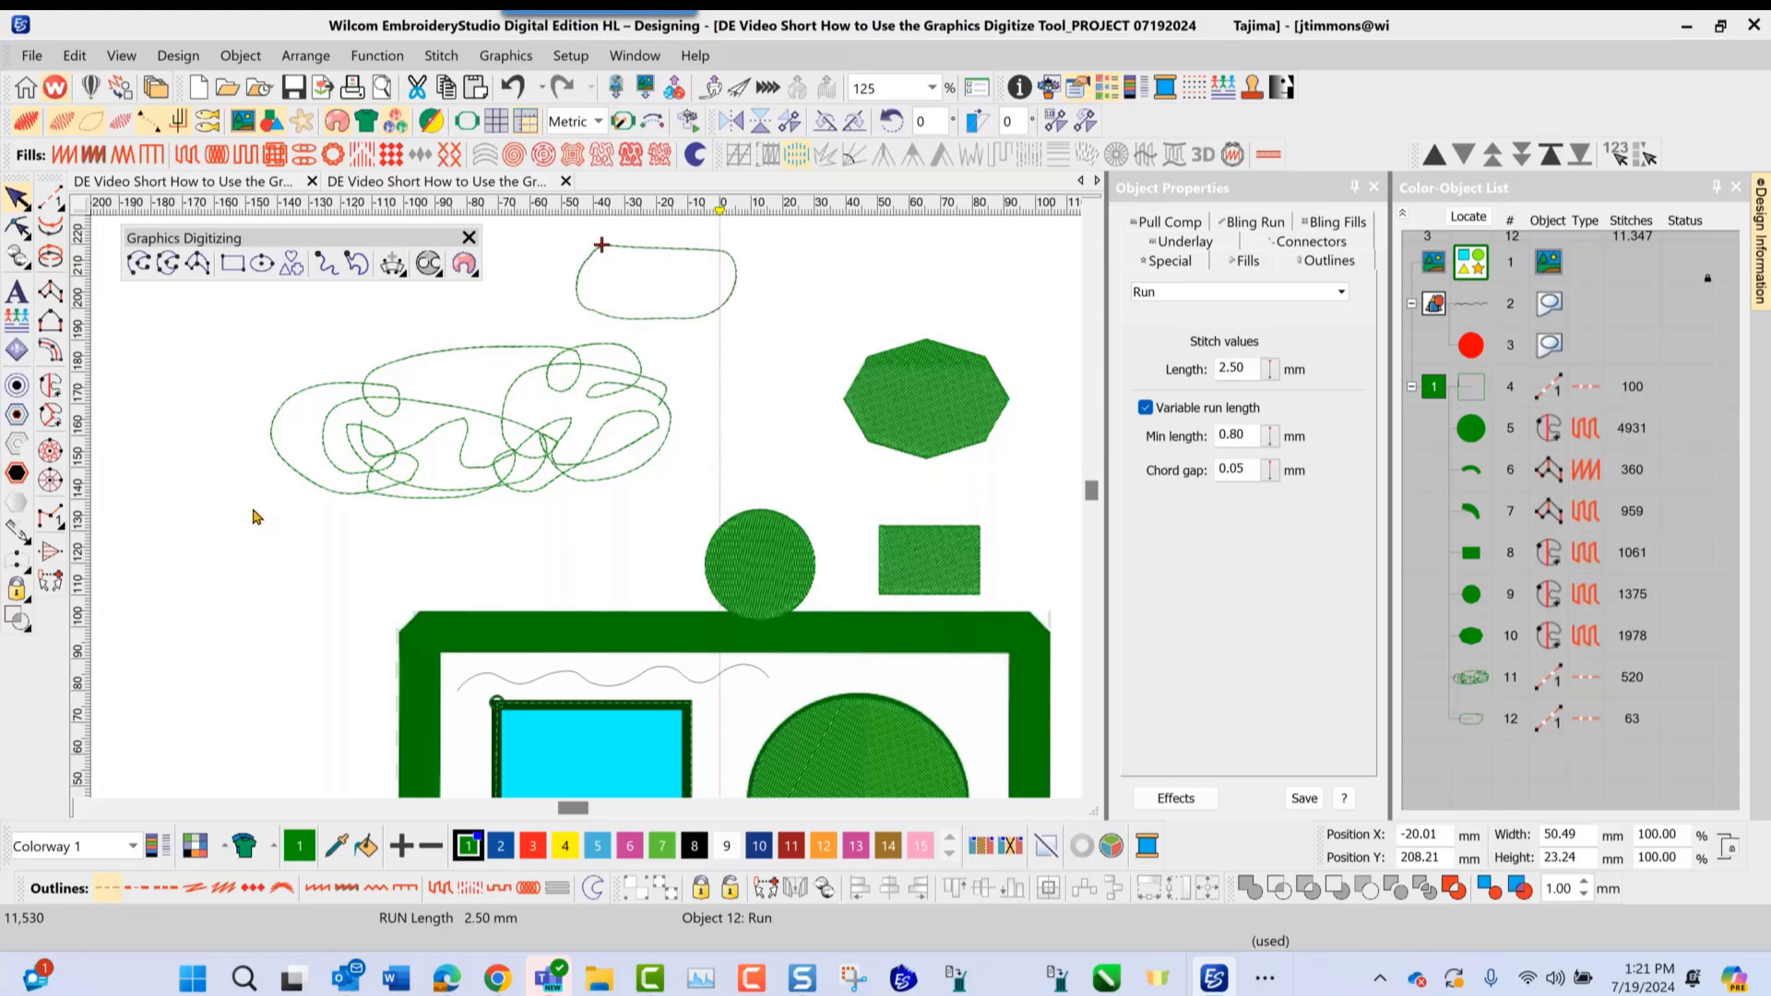
click(953, 467)
Add three stitch-angle lines across the lower arc's left, middle and right parts
scroll(659, 605, down, 2)
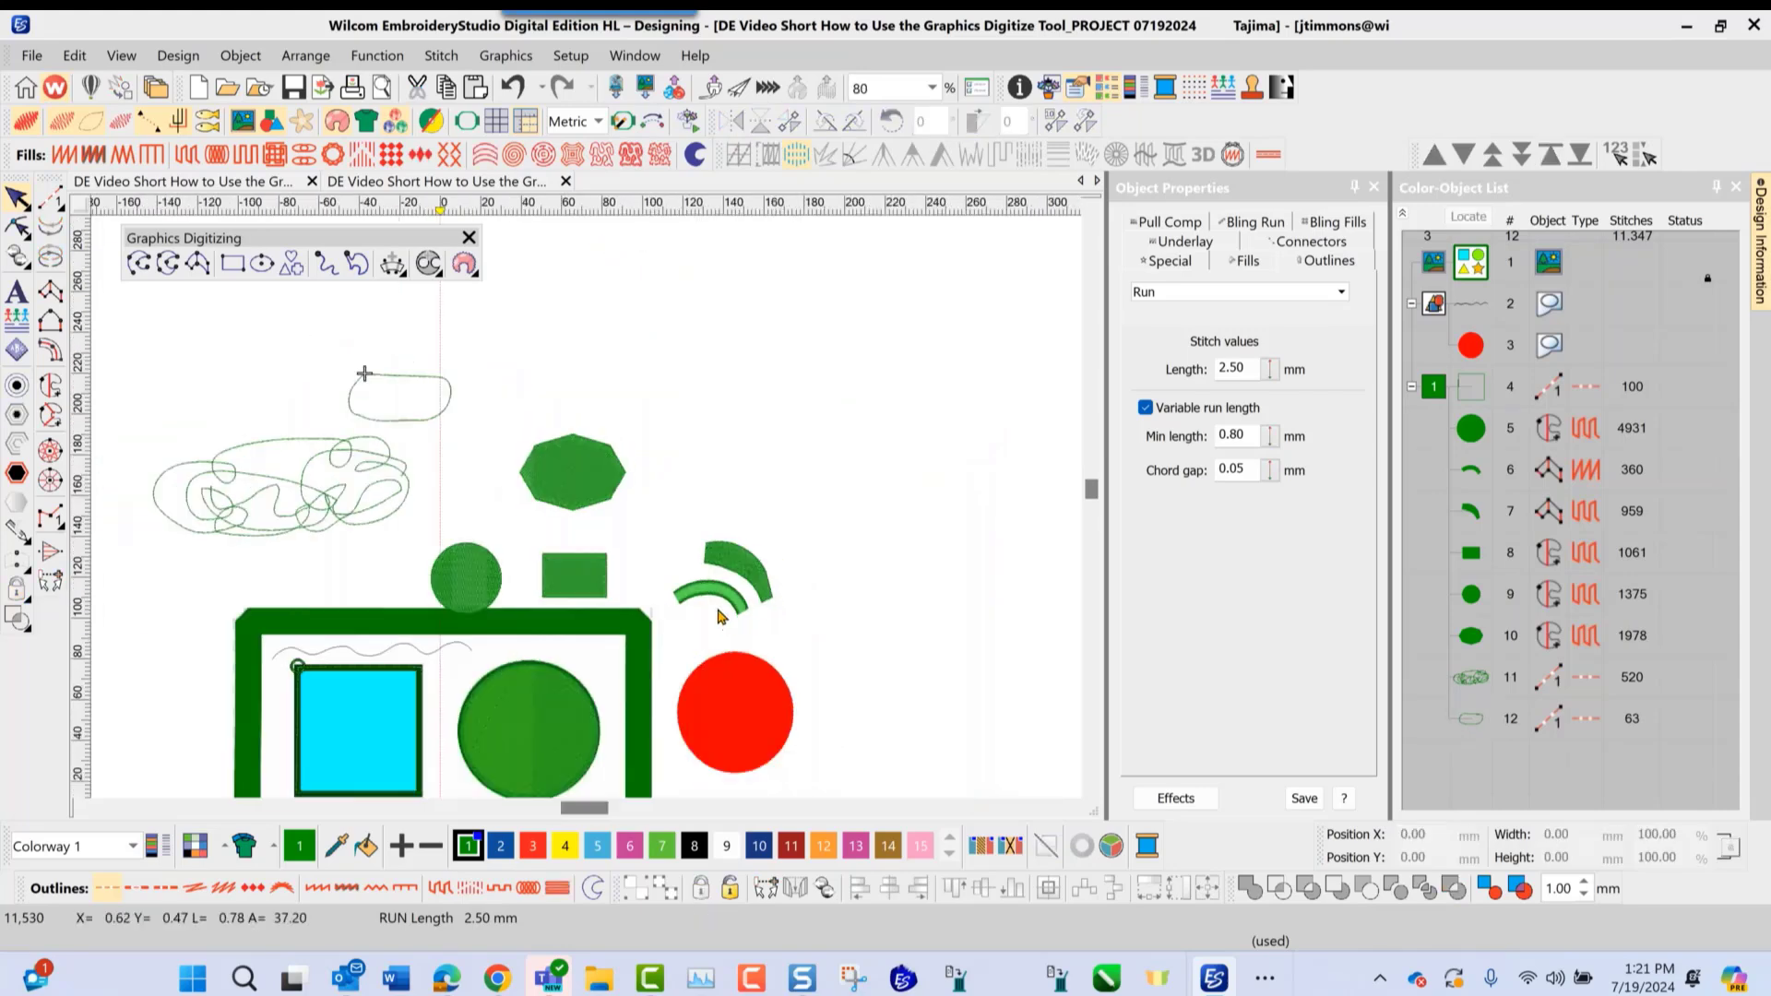
scroll(591, 517, up, 3)
scroll(591, 528, up, 2)
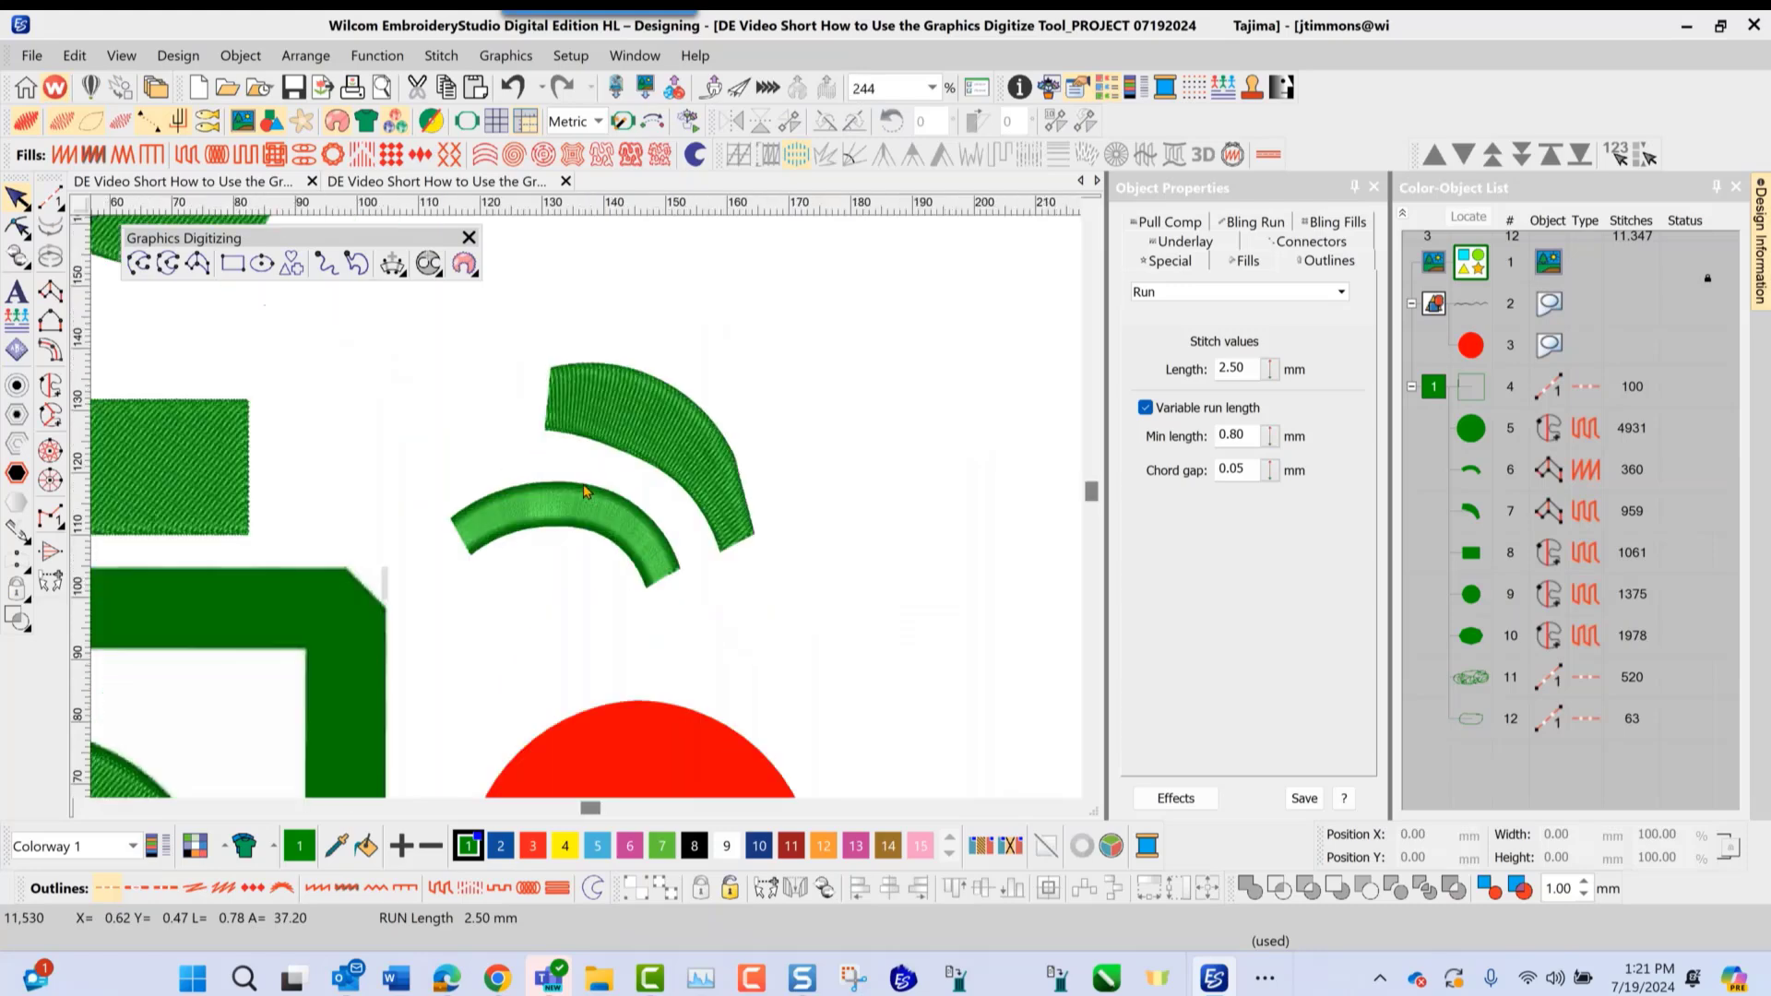
click(545, 533)
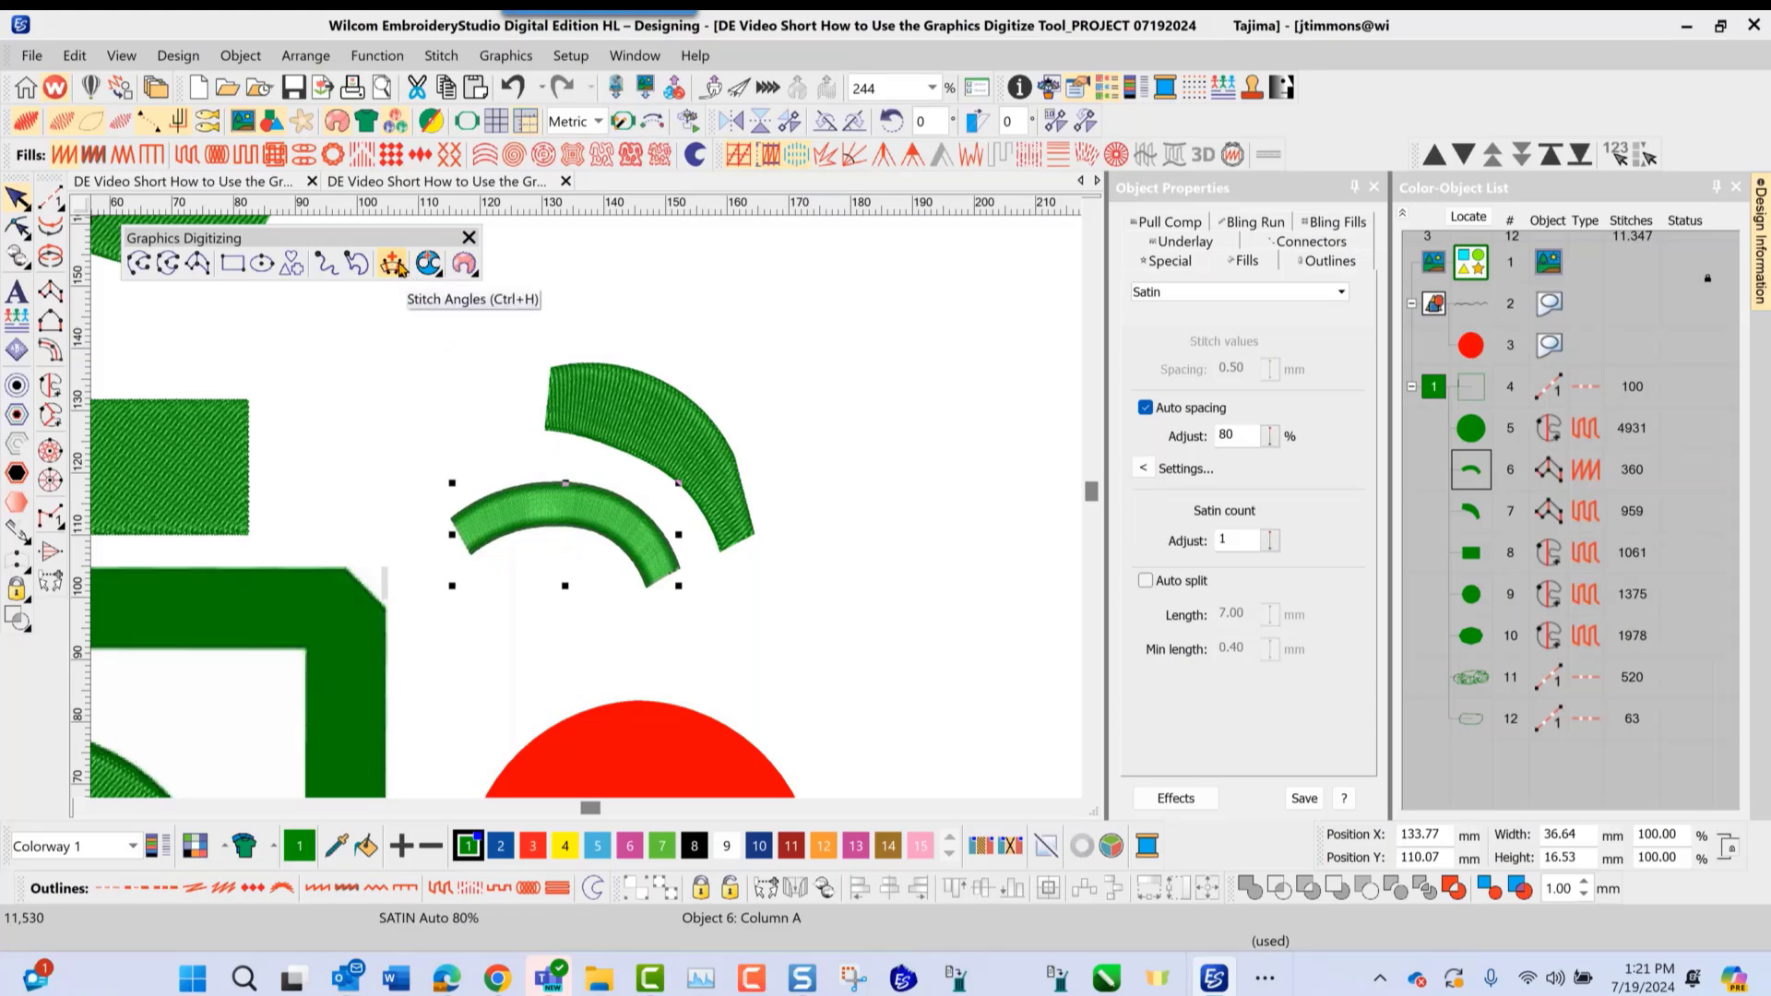
click(398, 266)
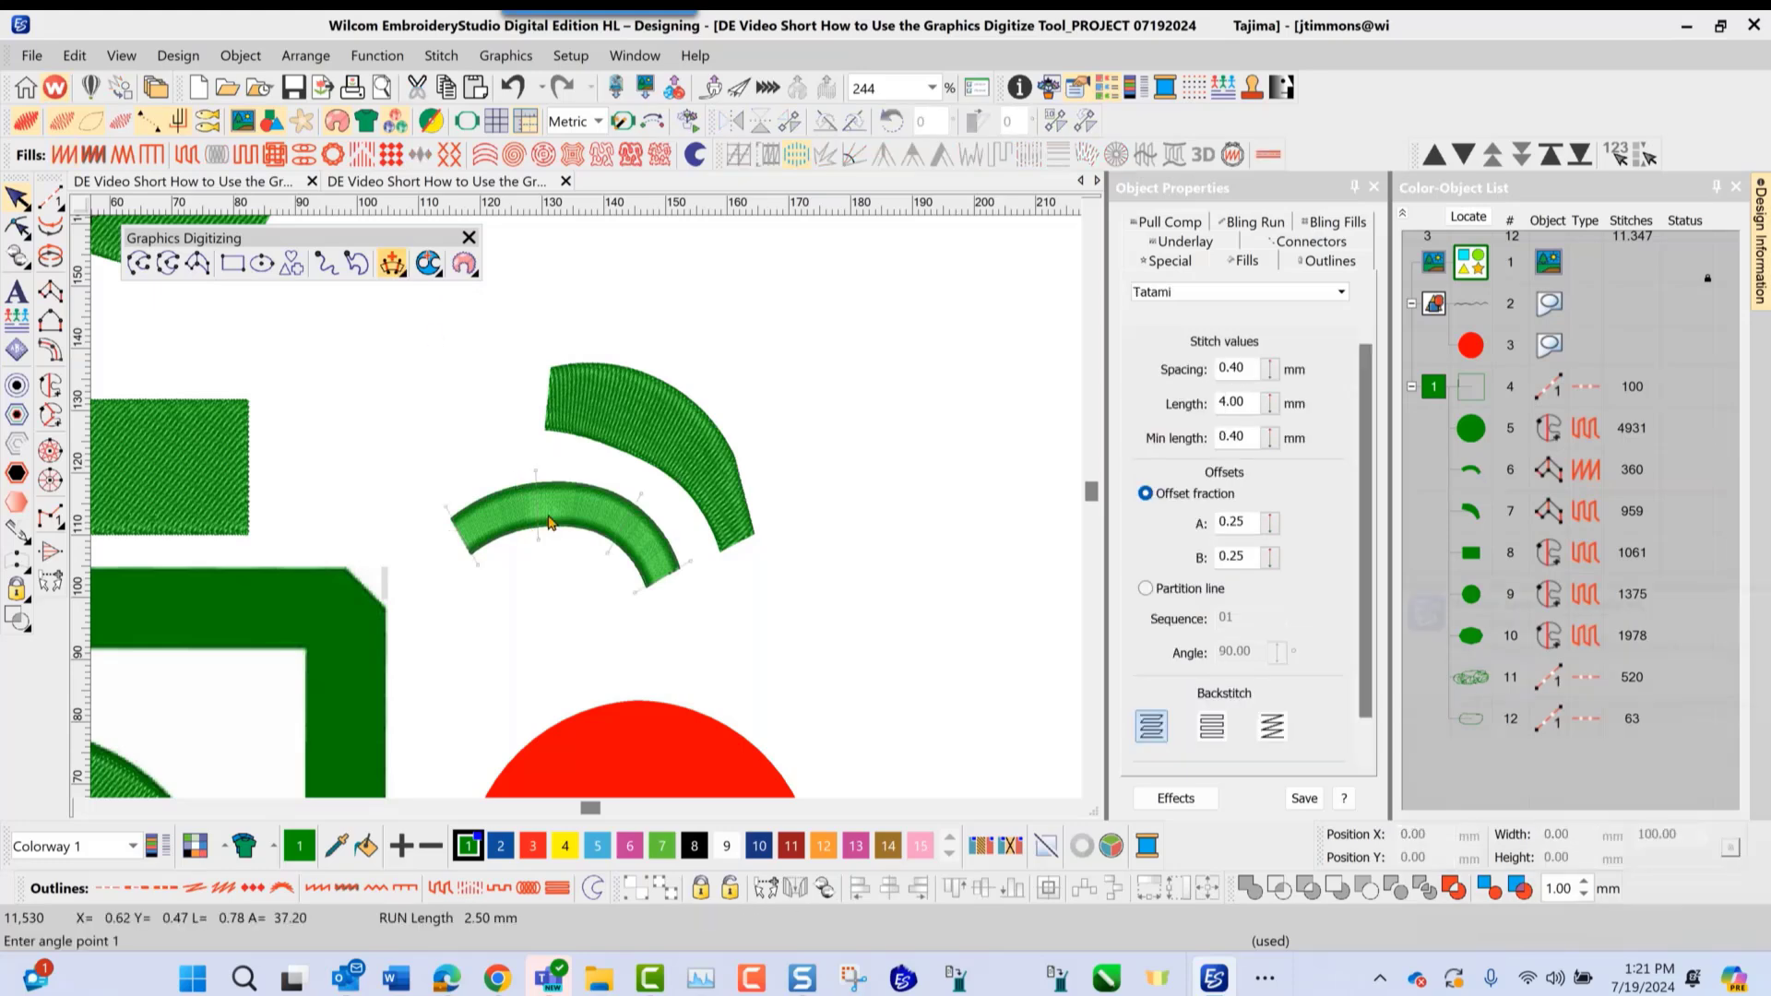
click(508, 546)
click(489, 482)
click(574, 539)
click(593, 473)
click(624, 572)
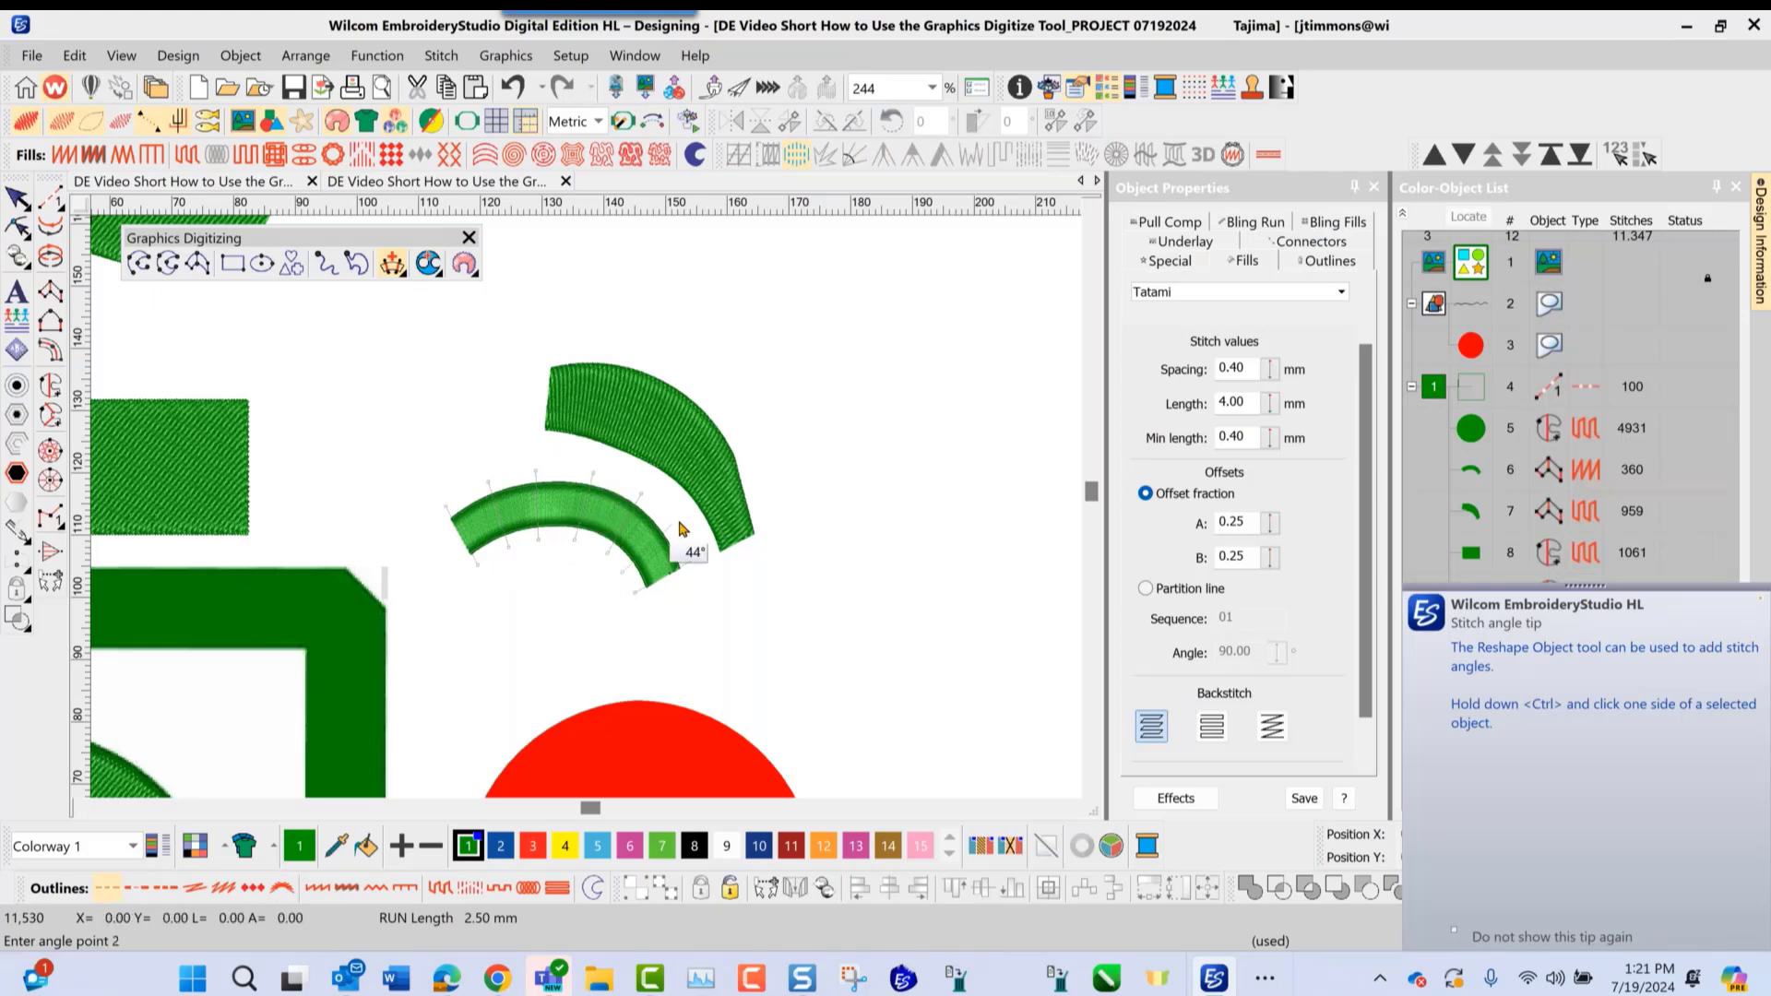
click(672, 523)
key(Return)
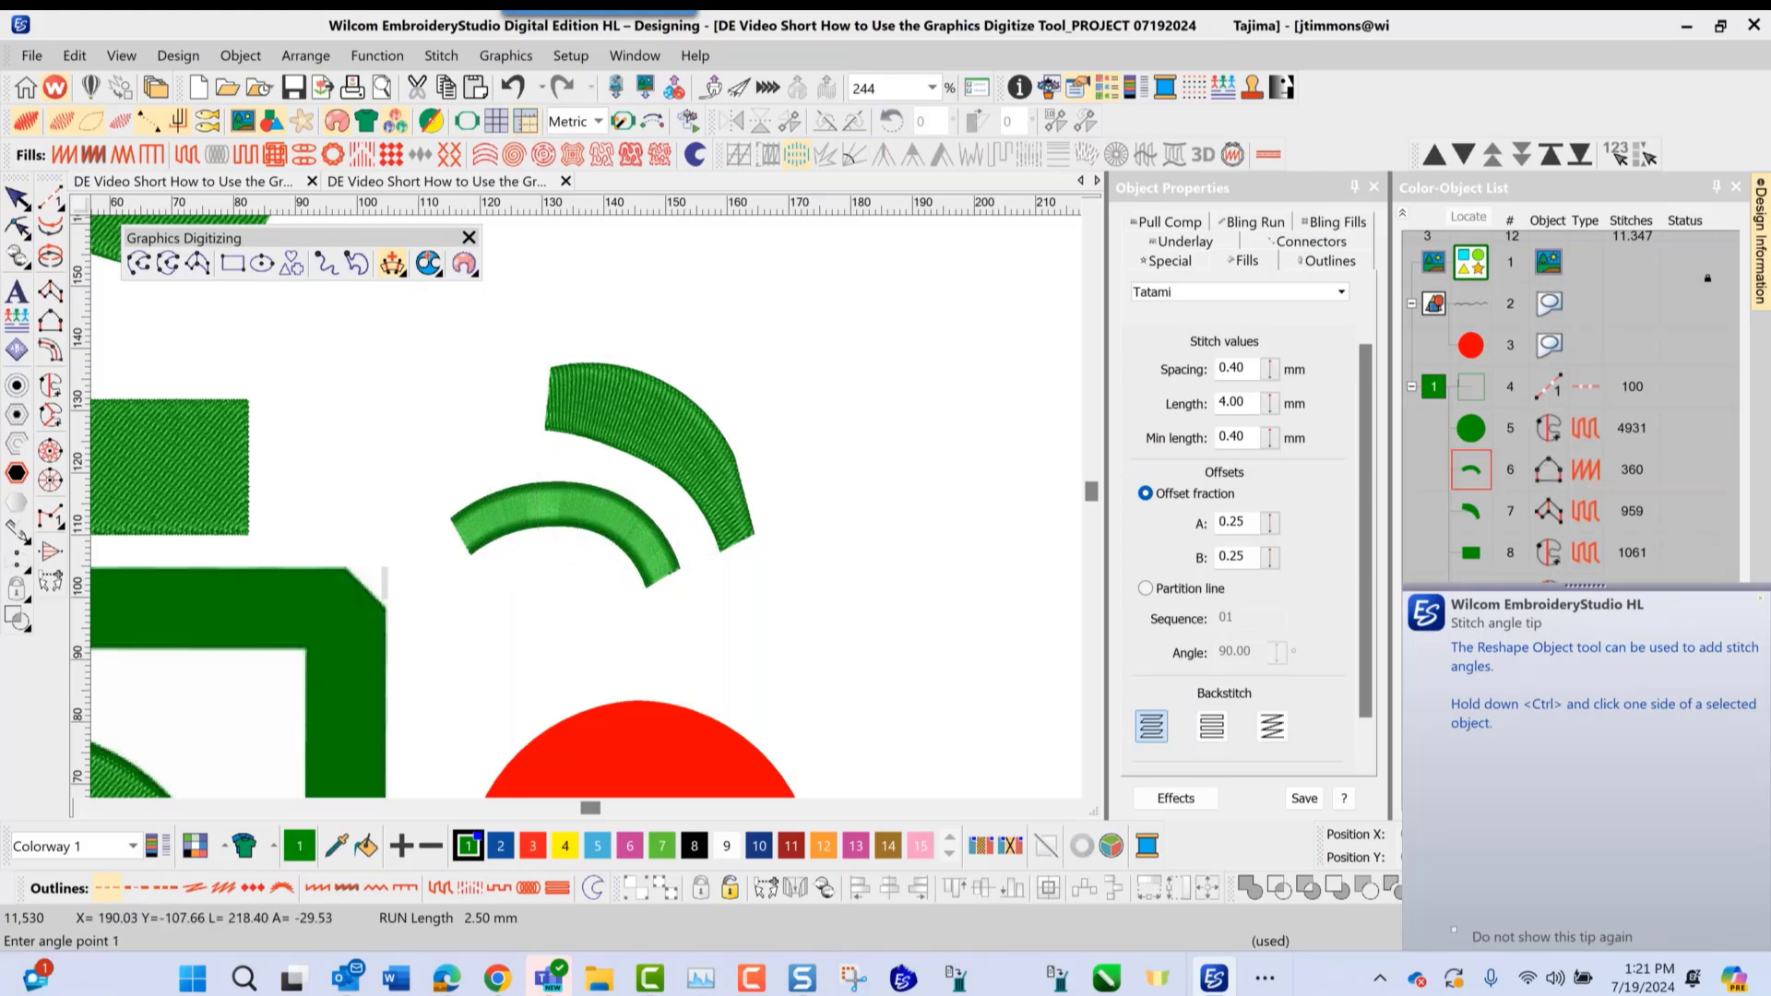
key(h)
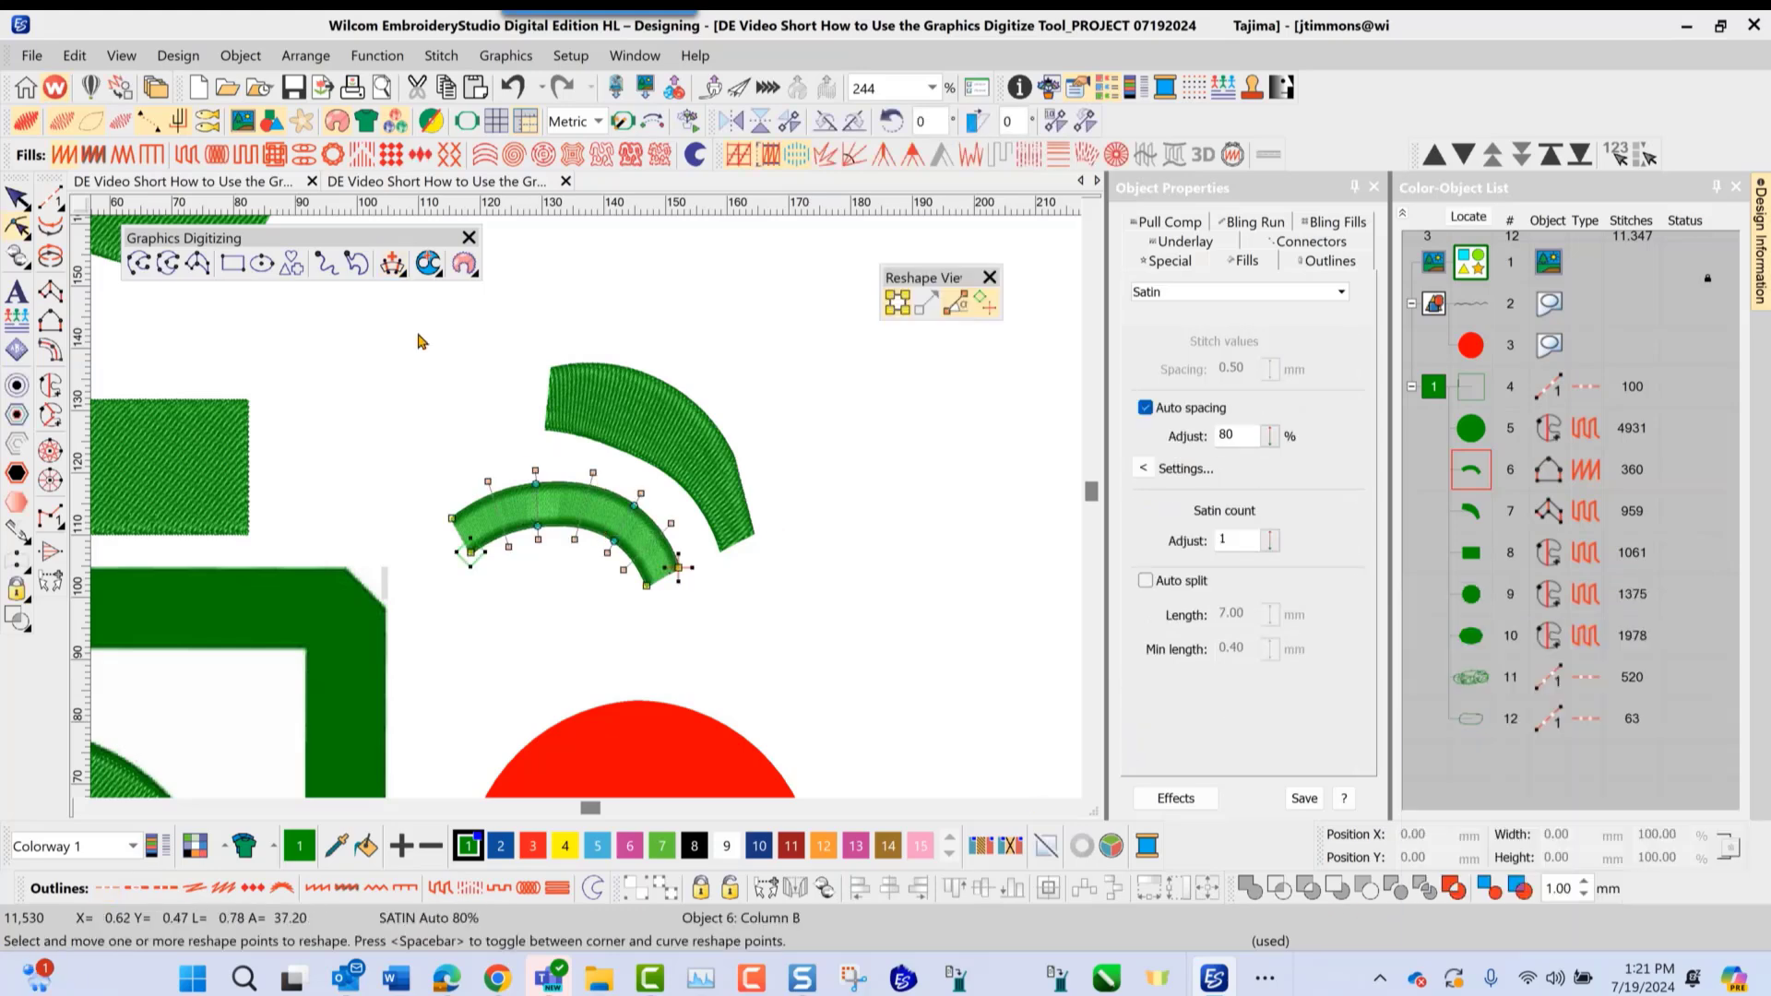
Remove the arc's stitch angles and redraw a single angle line across it
click(403, 277)
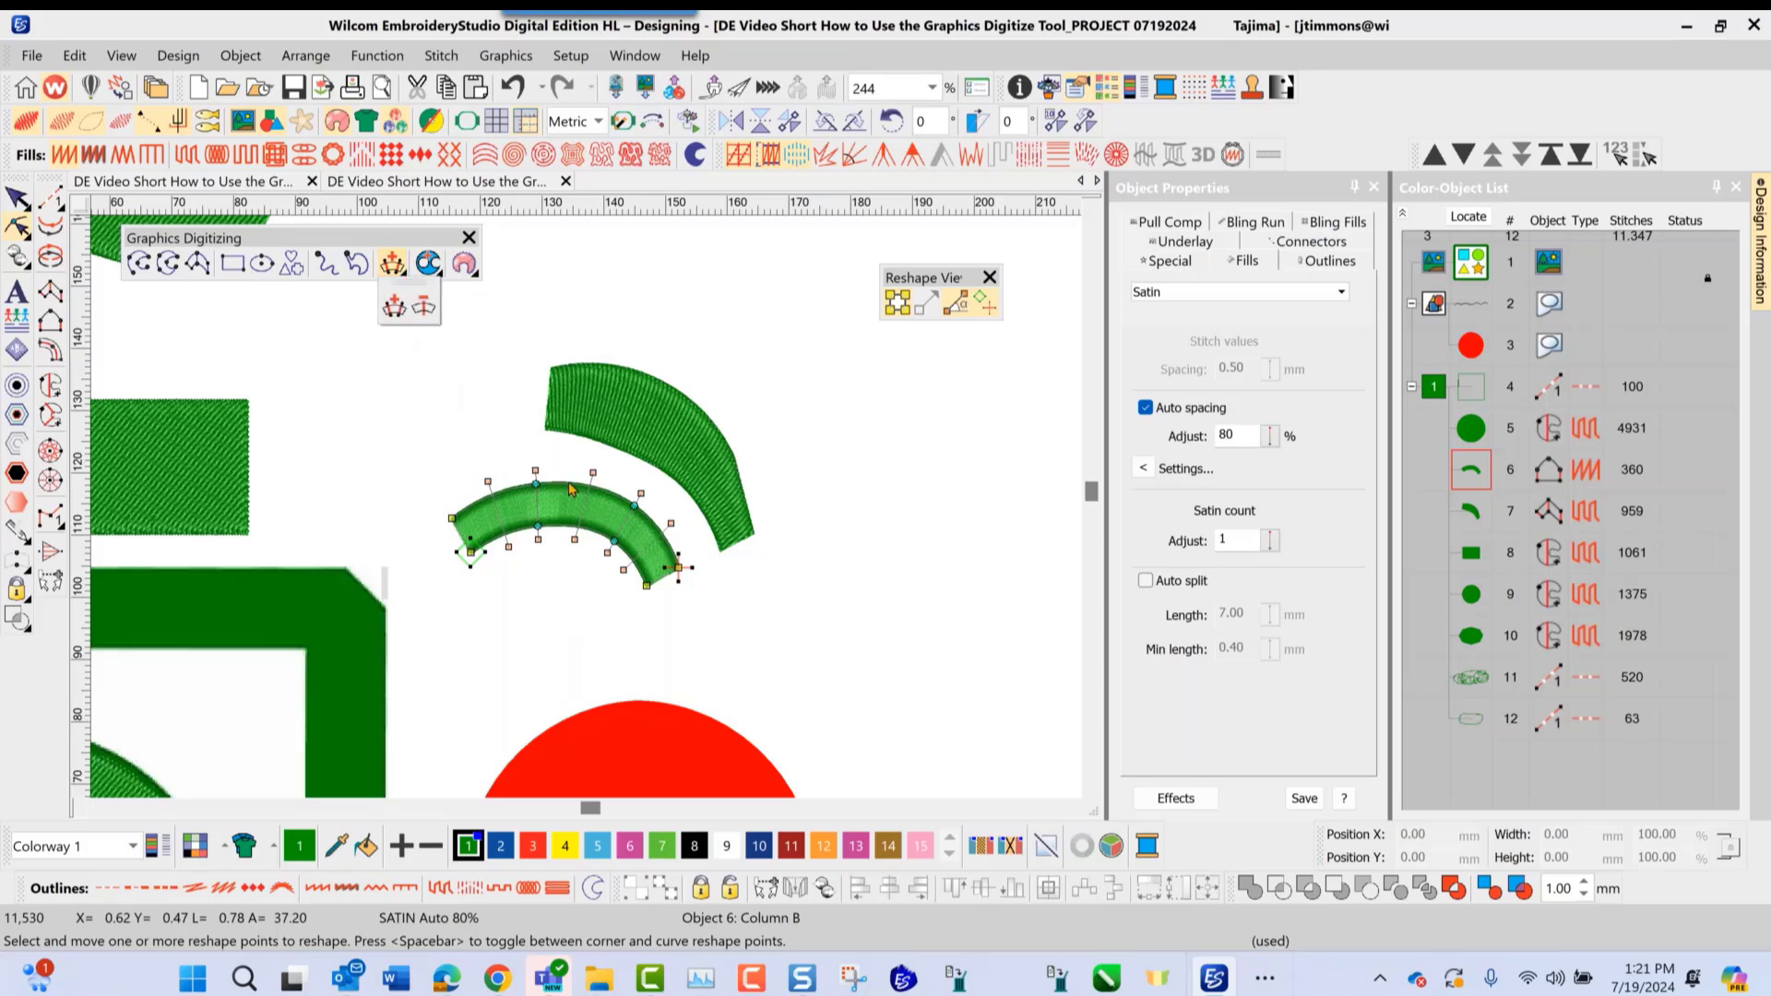
click(423, 309)
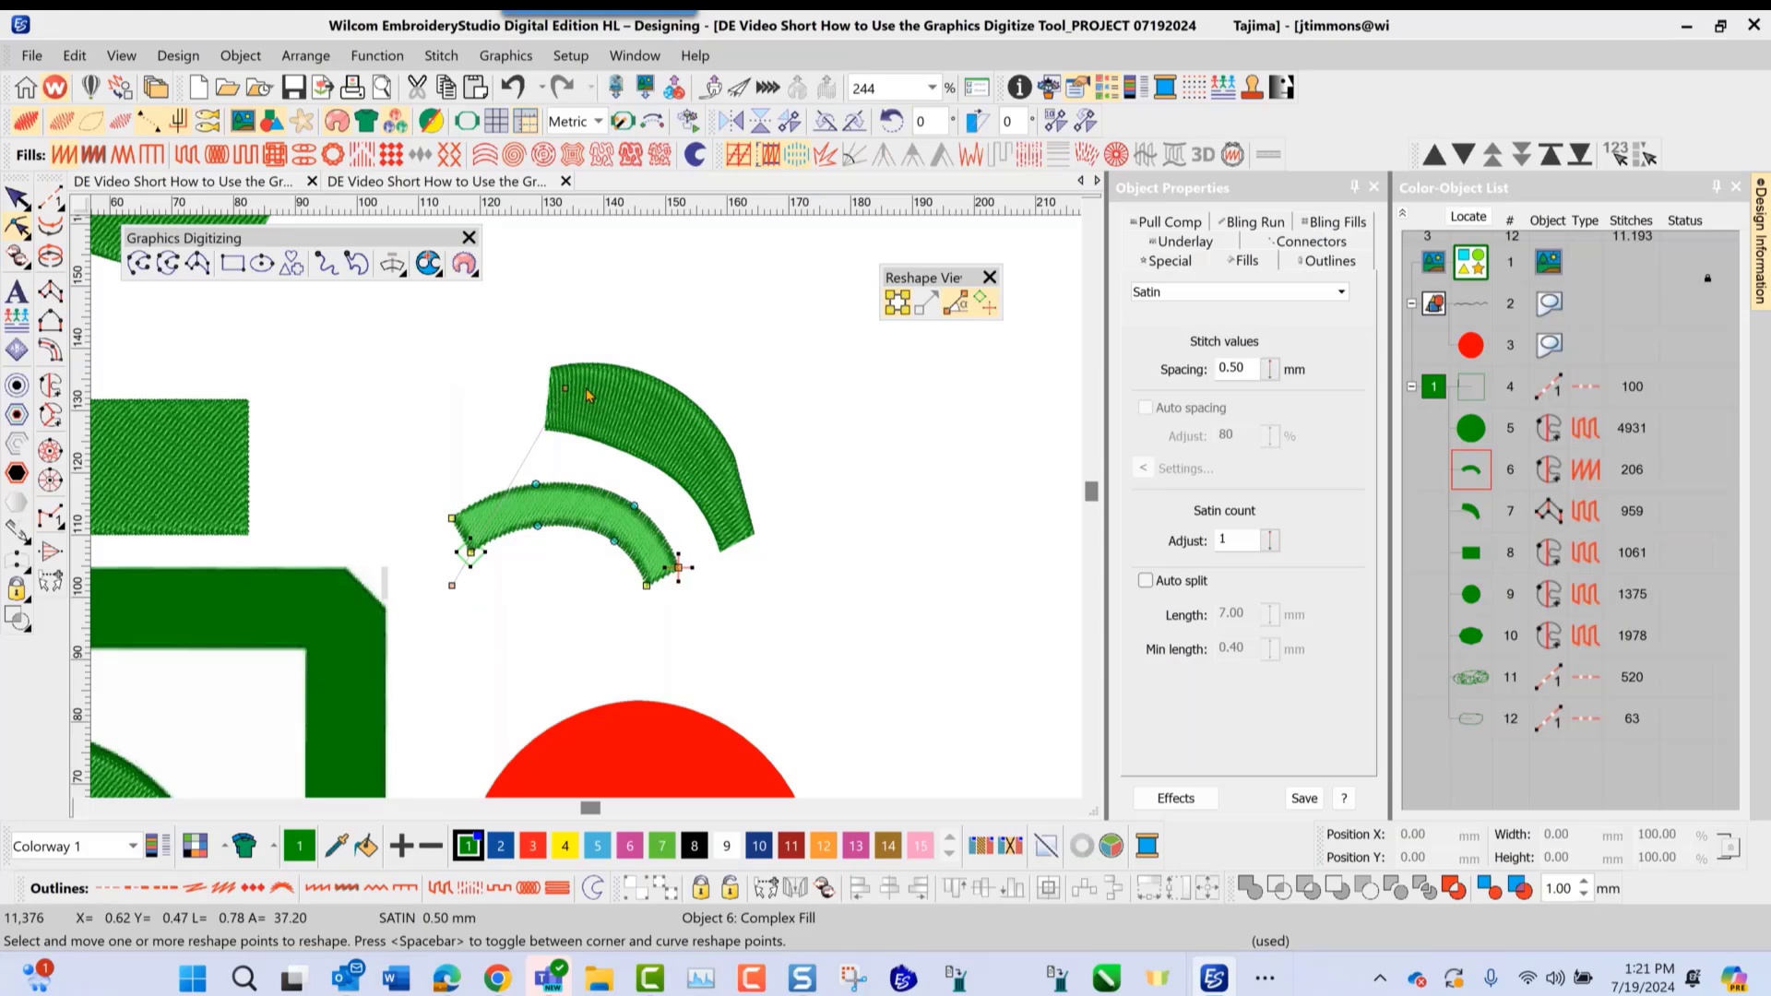
click(380, 389)
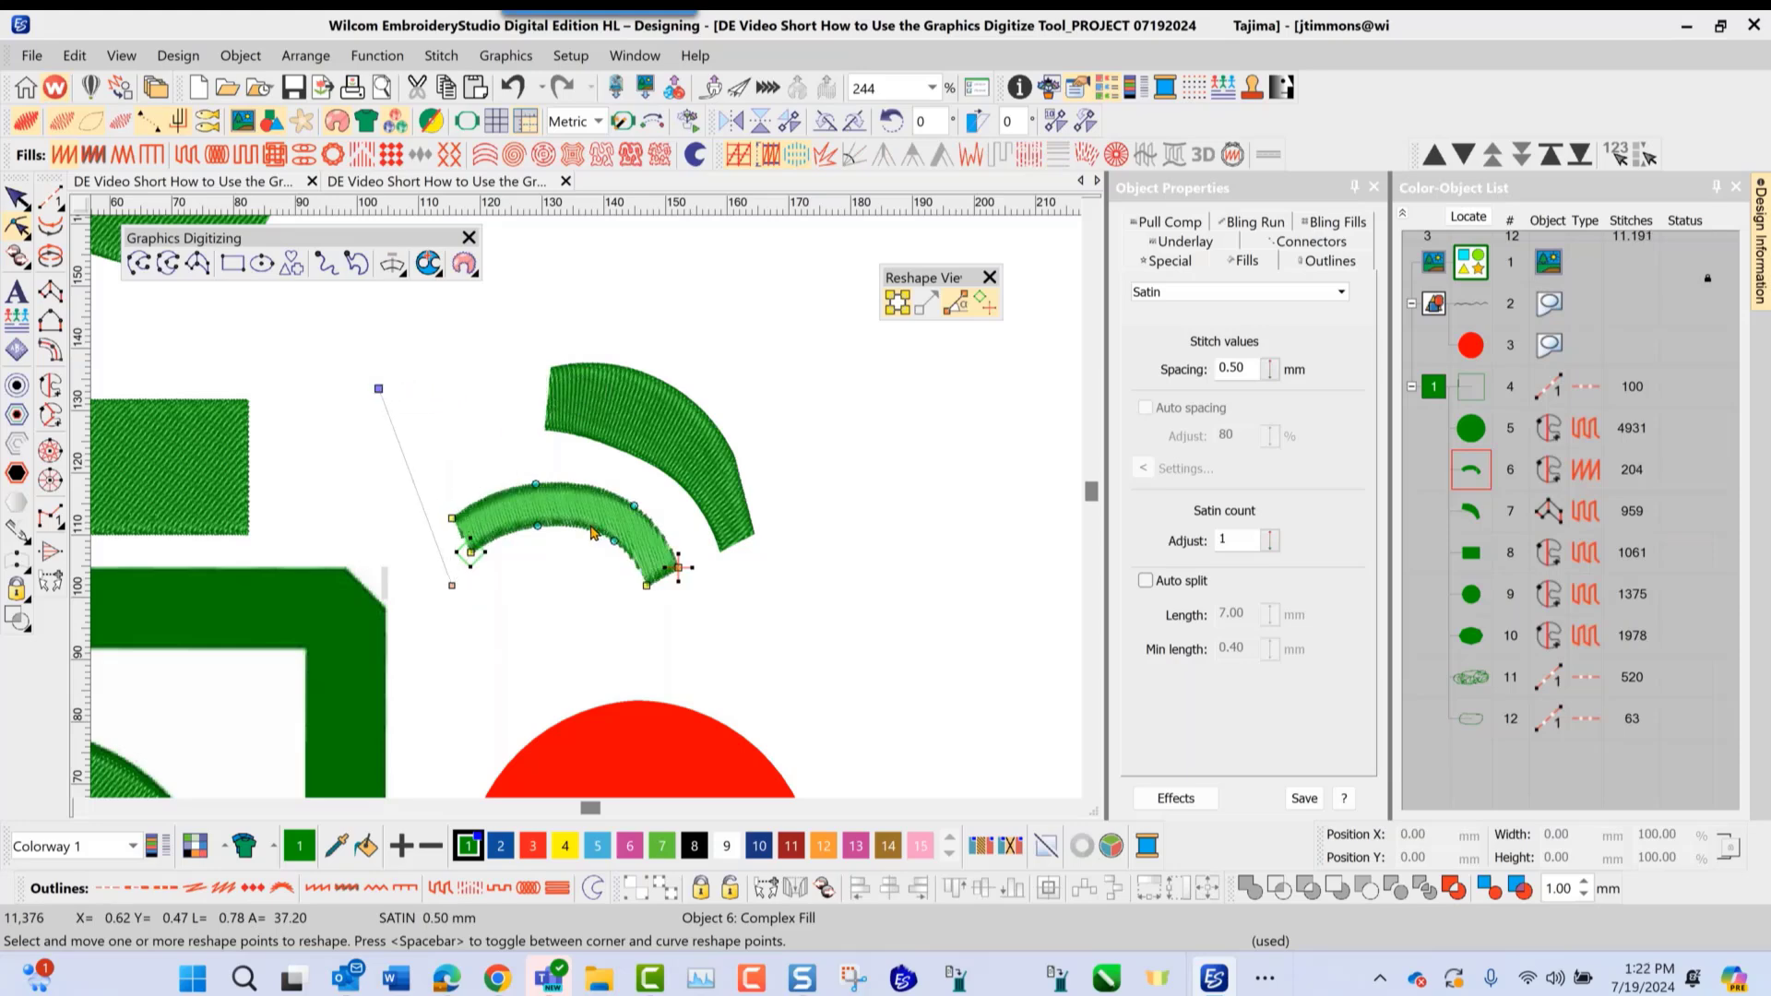
click(392, 264)
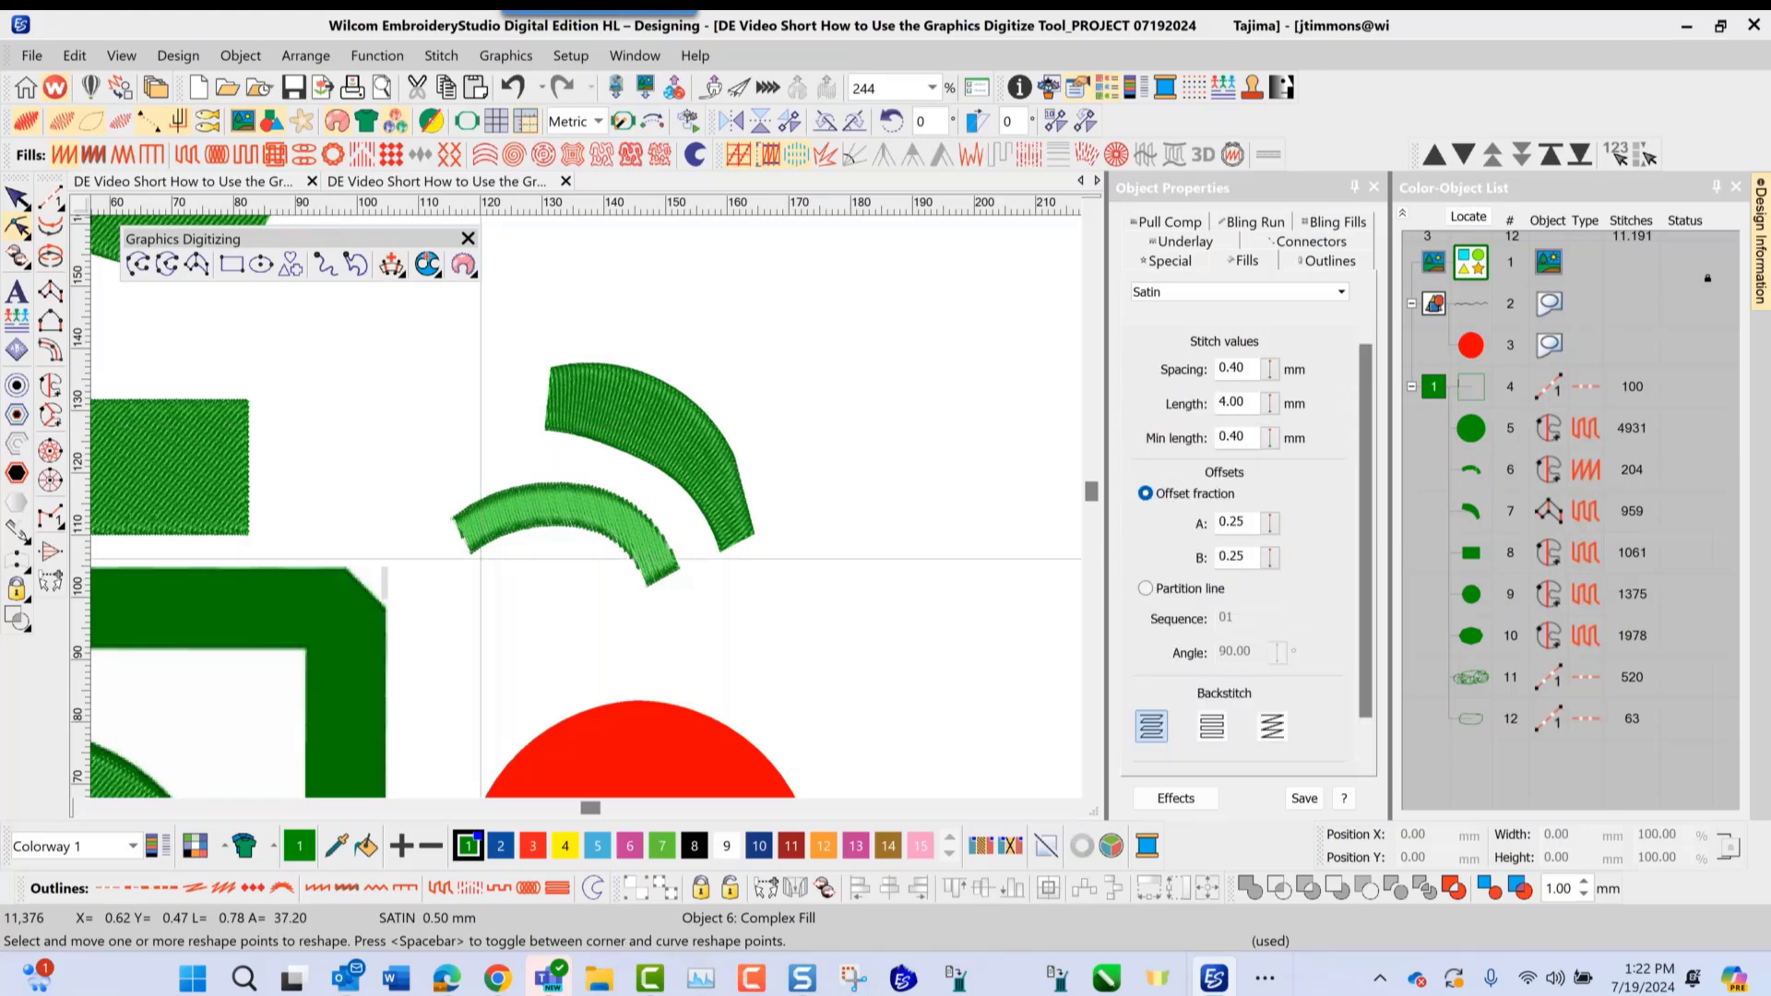
click(498, 503)
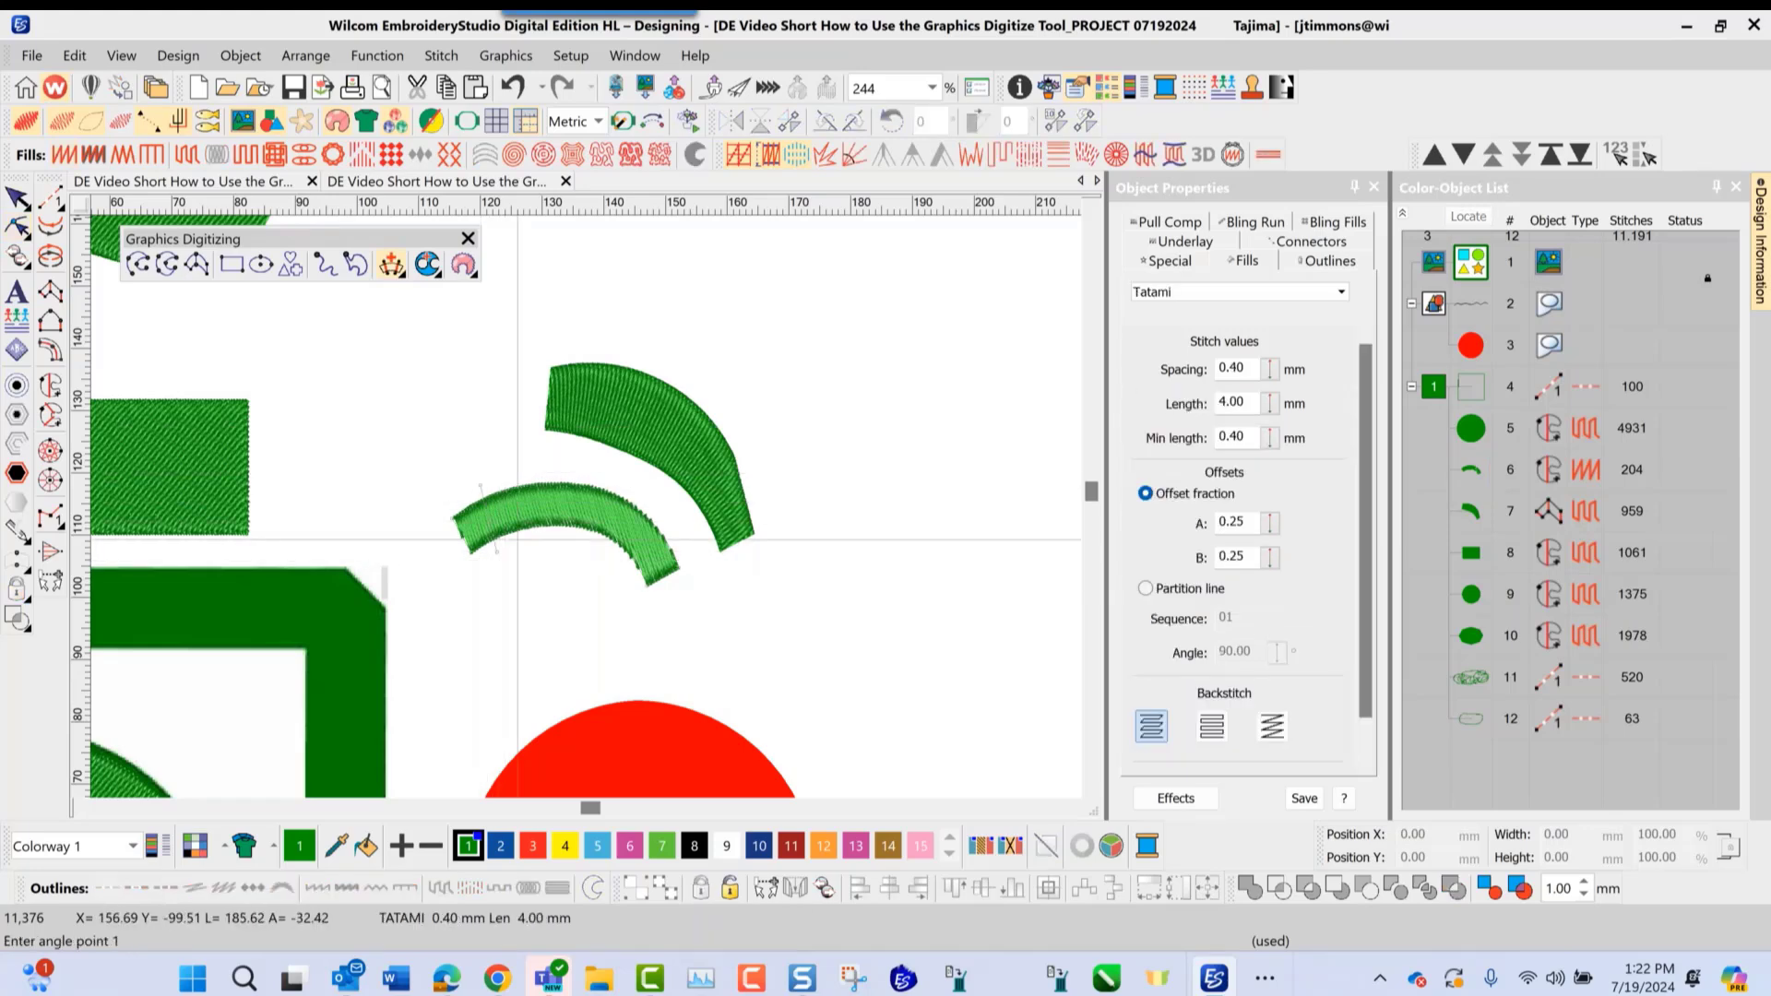
click(535, 485)
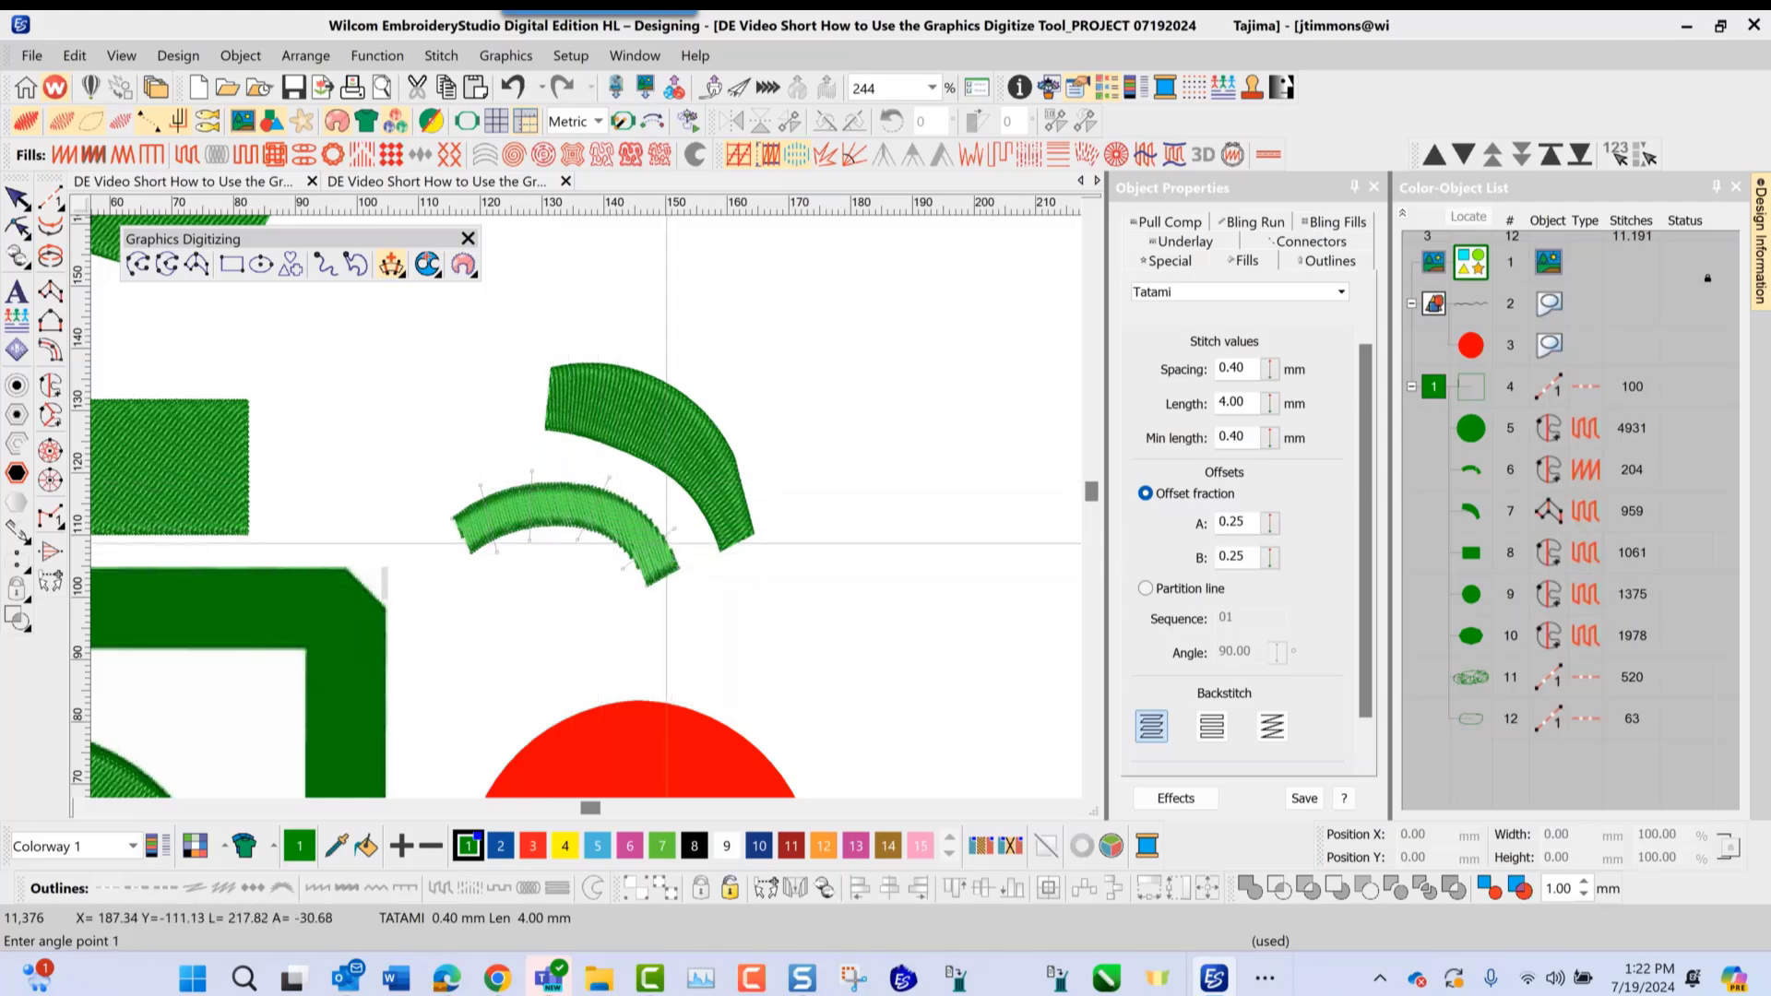
key(Return)
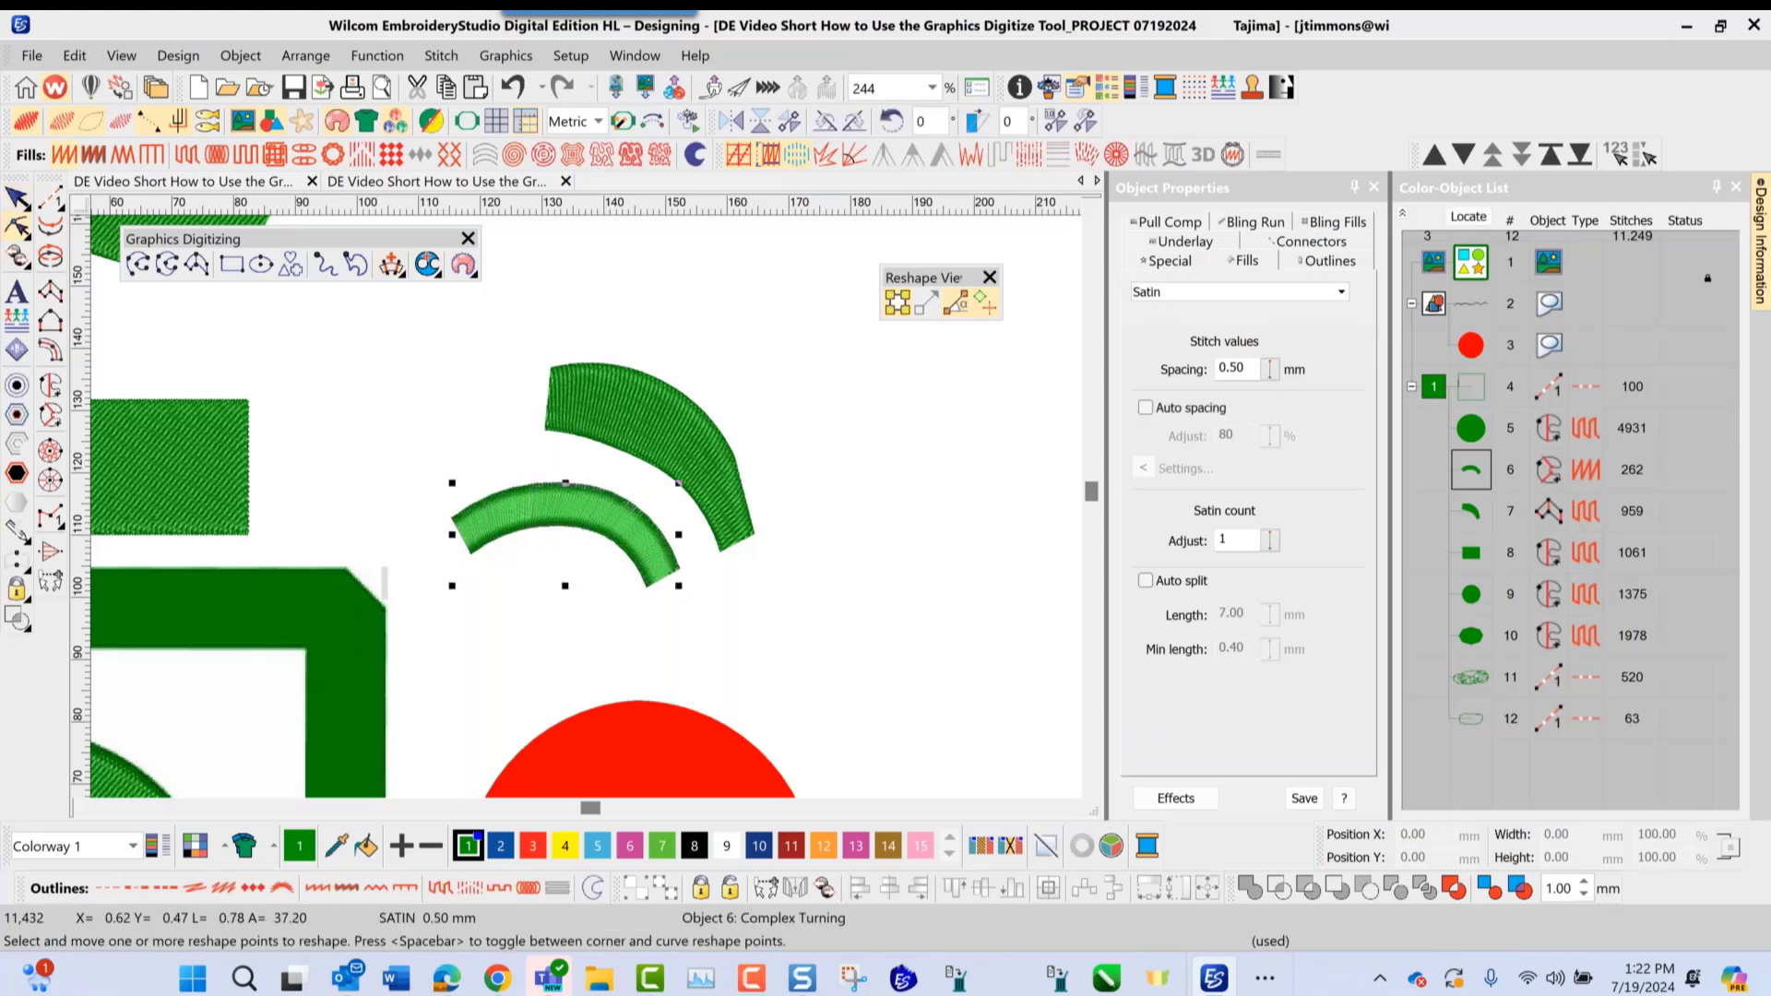
key(Escape)
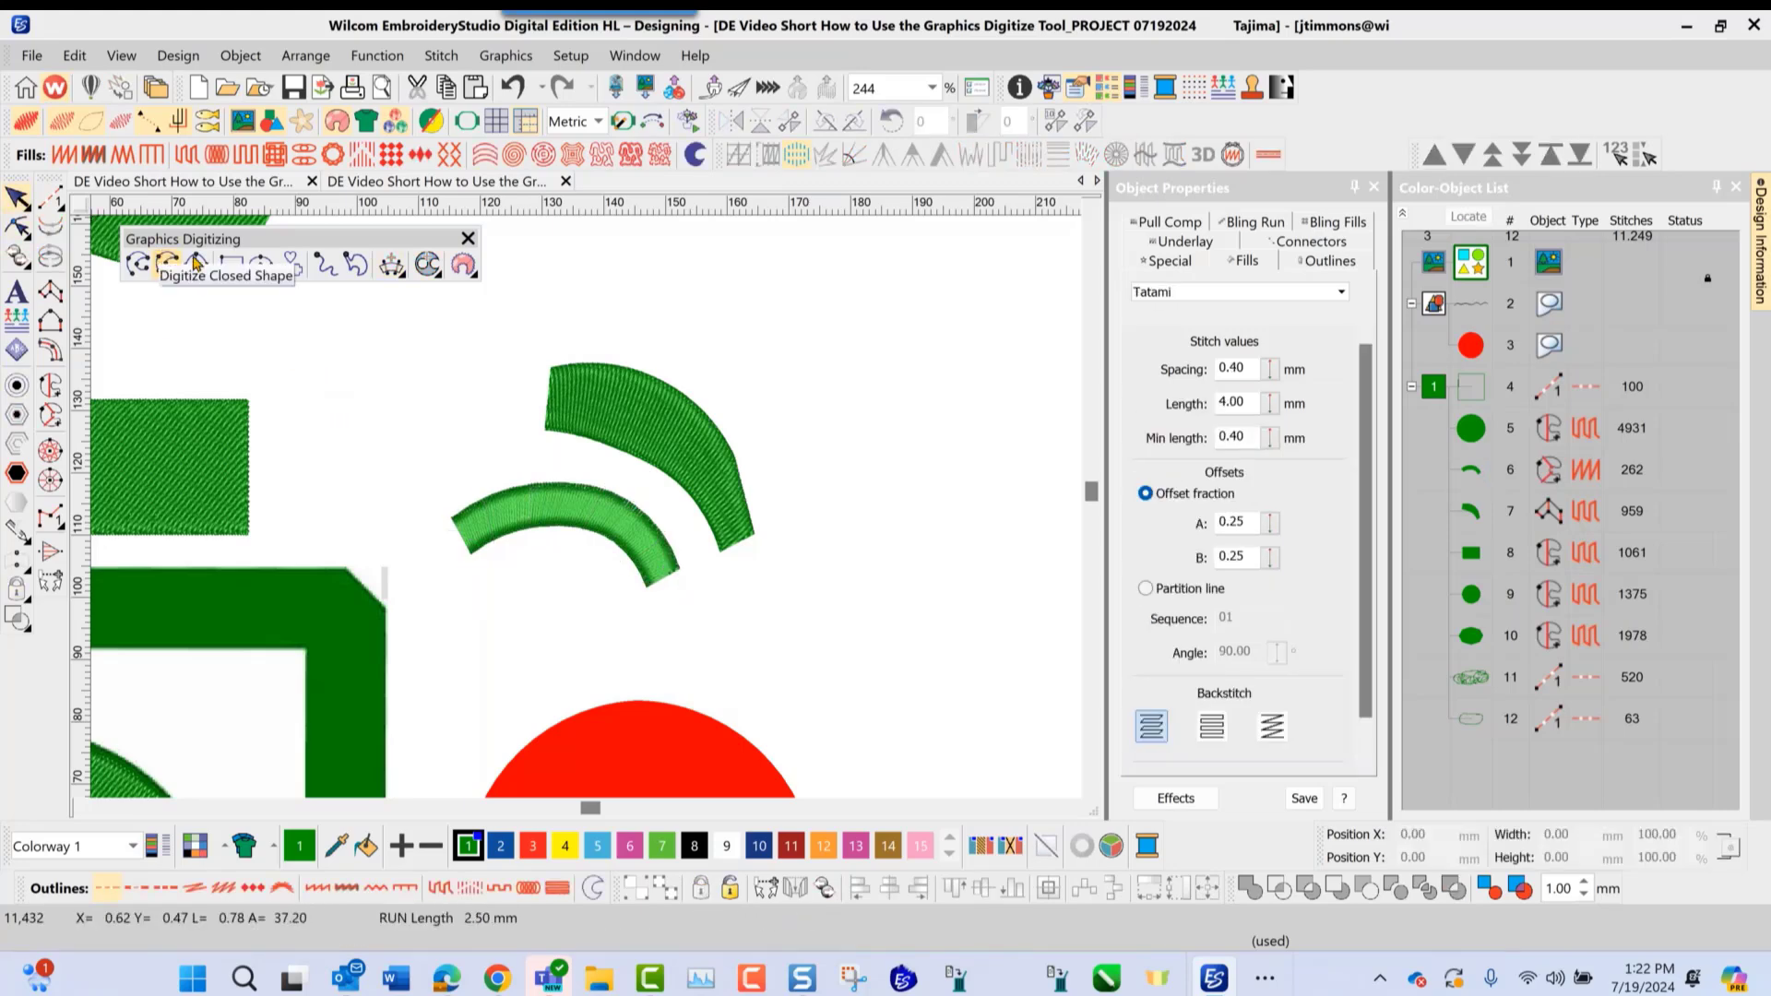
Trace a four-point hole outline inside the upper arc's 959-stitch tatami fill with Add Holes
click(432, 269)
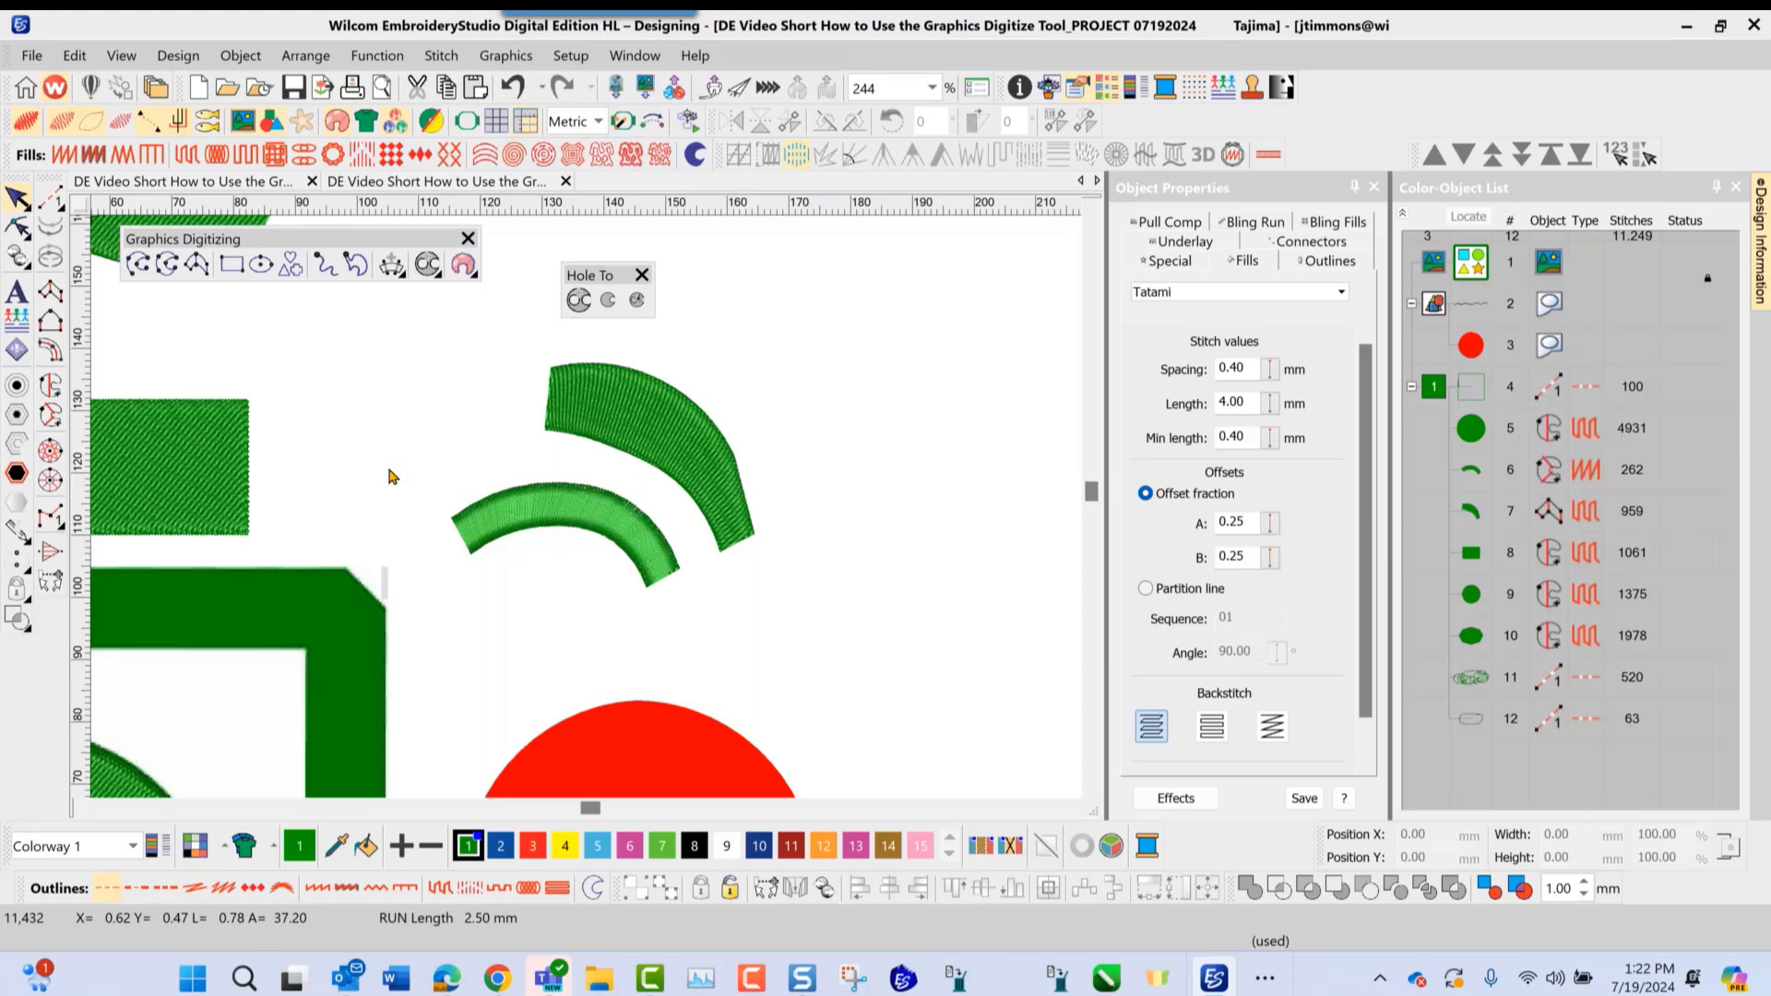
click(604, 442)
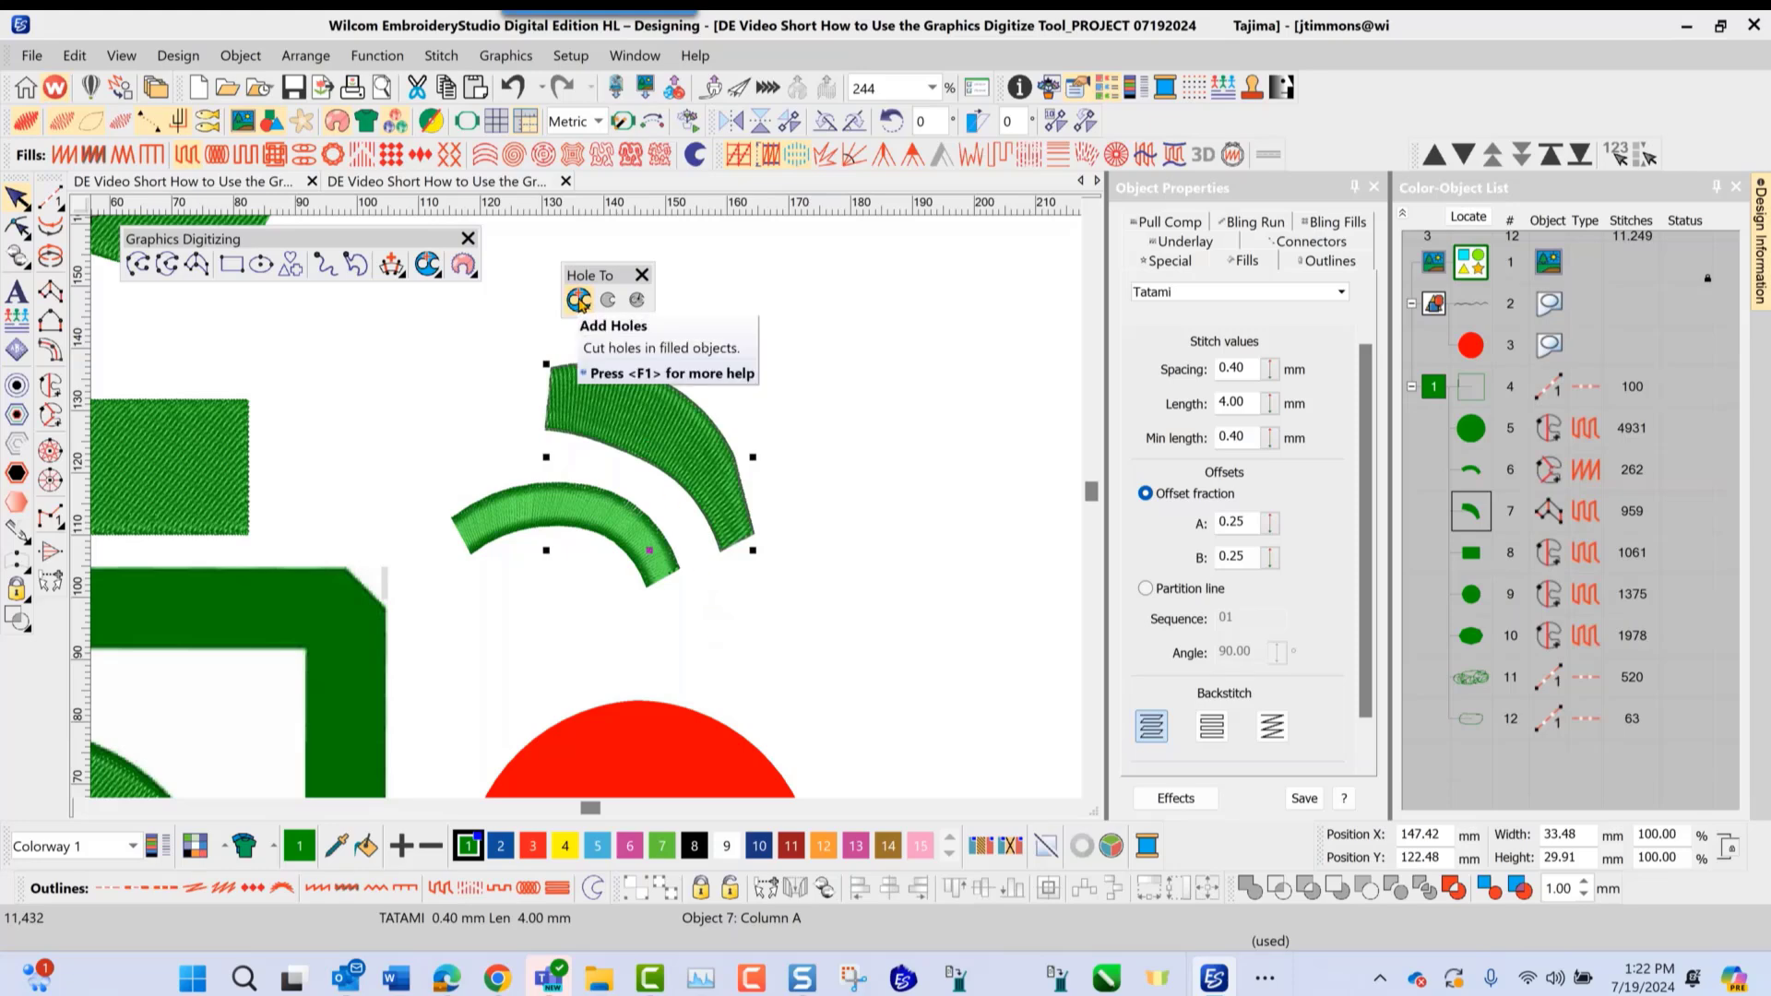
click(580, 303)
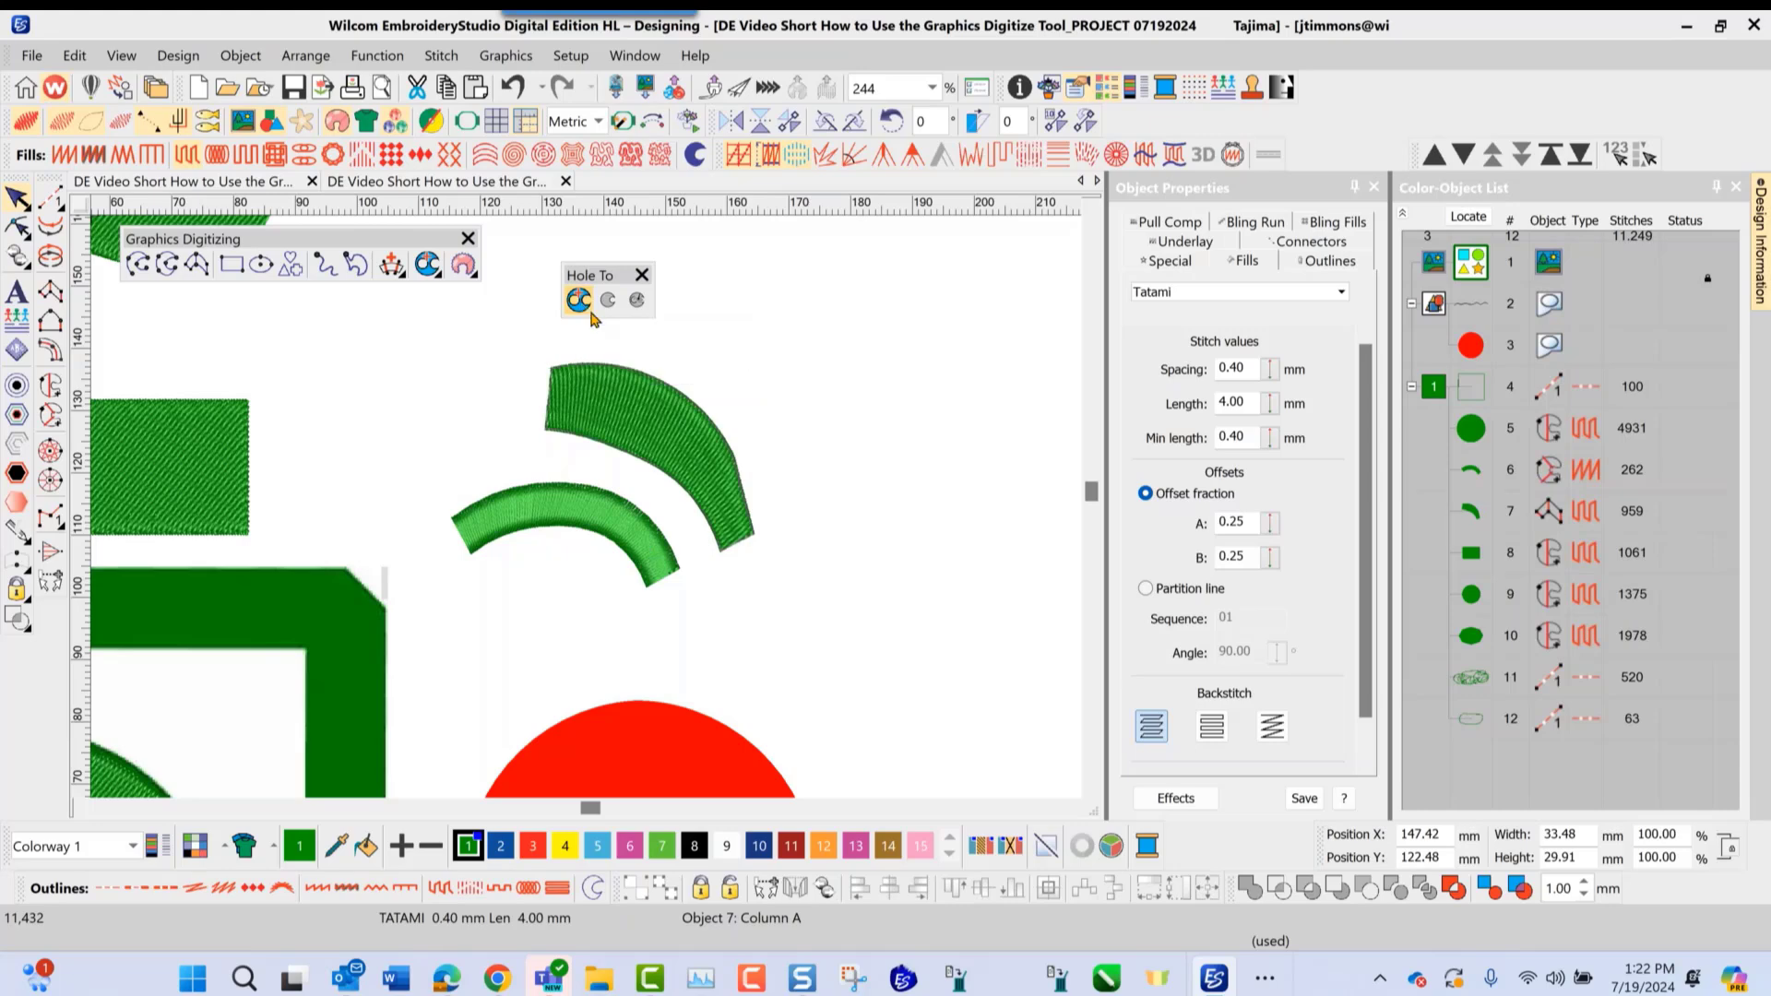
scroll(664, 304, up, 2)
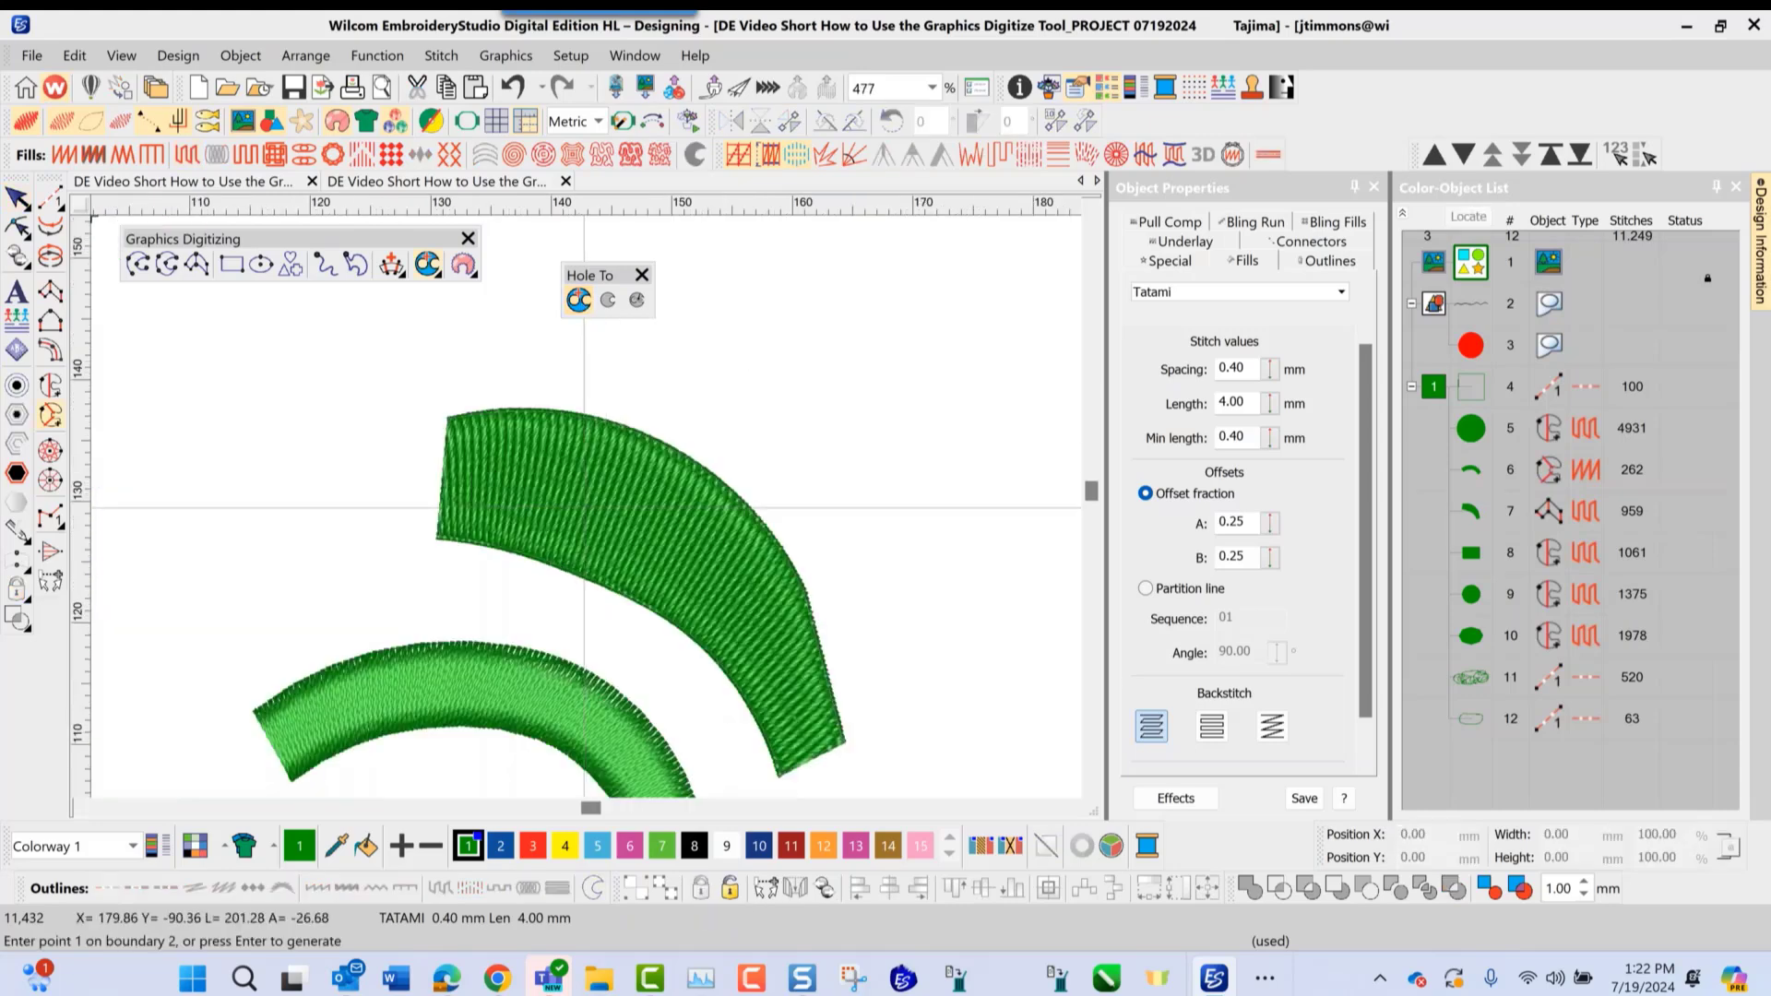
click(582, 454)
click(544, 526)
click(568, 539)
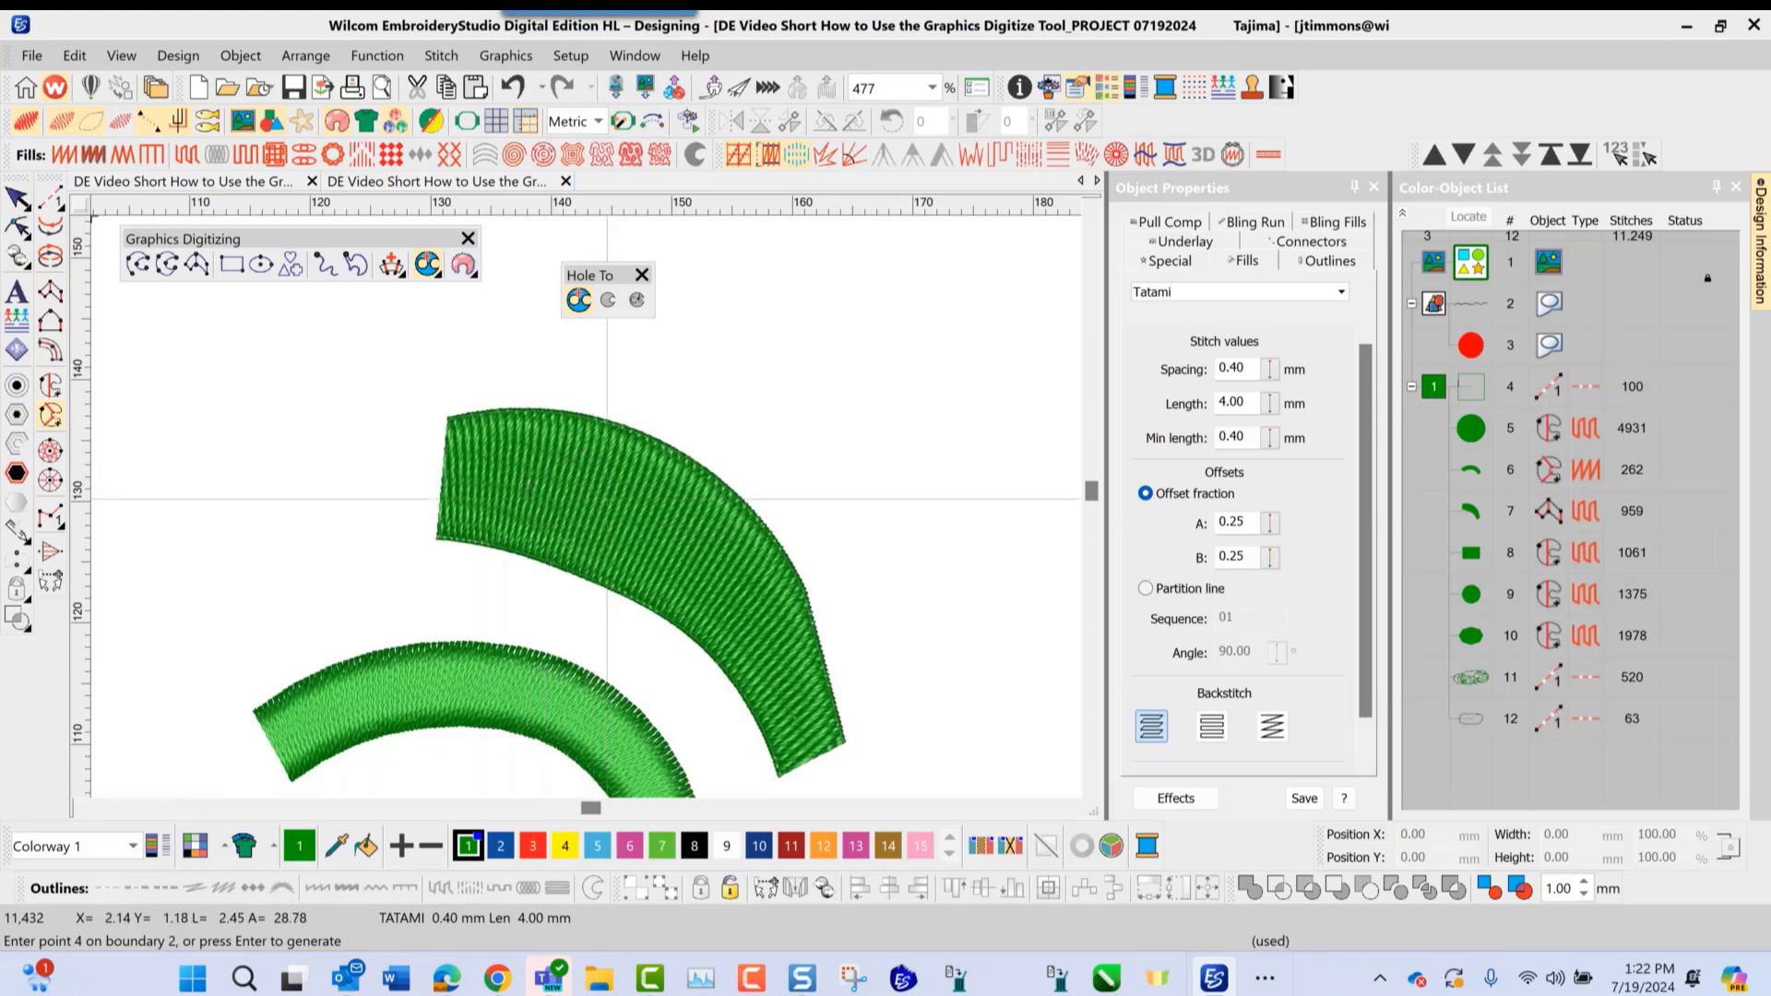
click(611, 487)
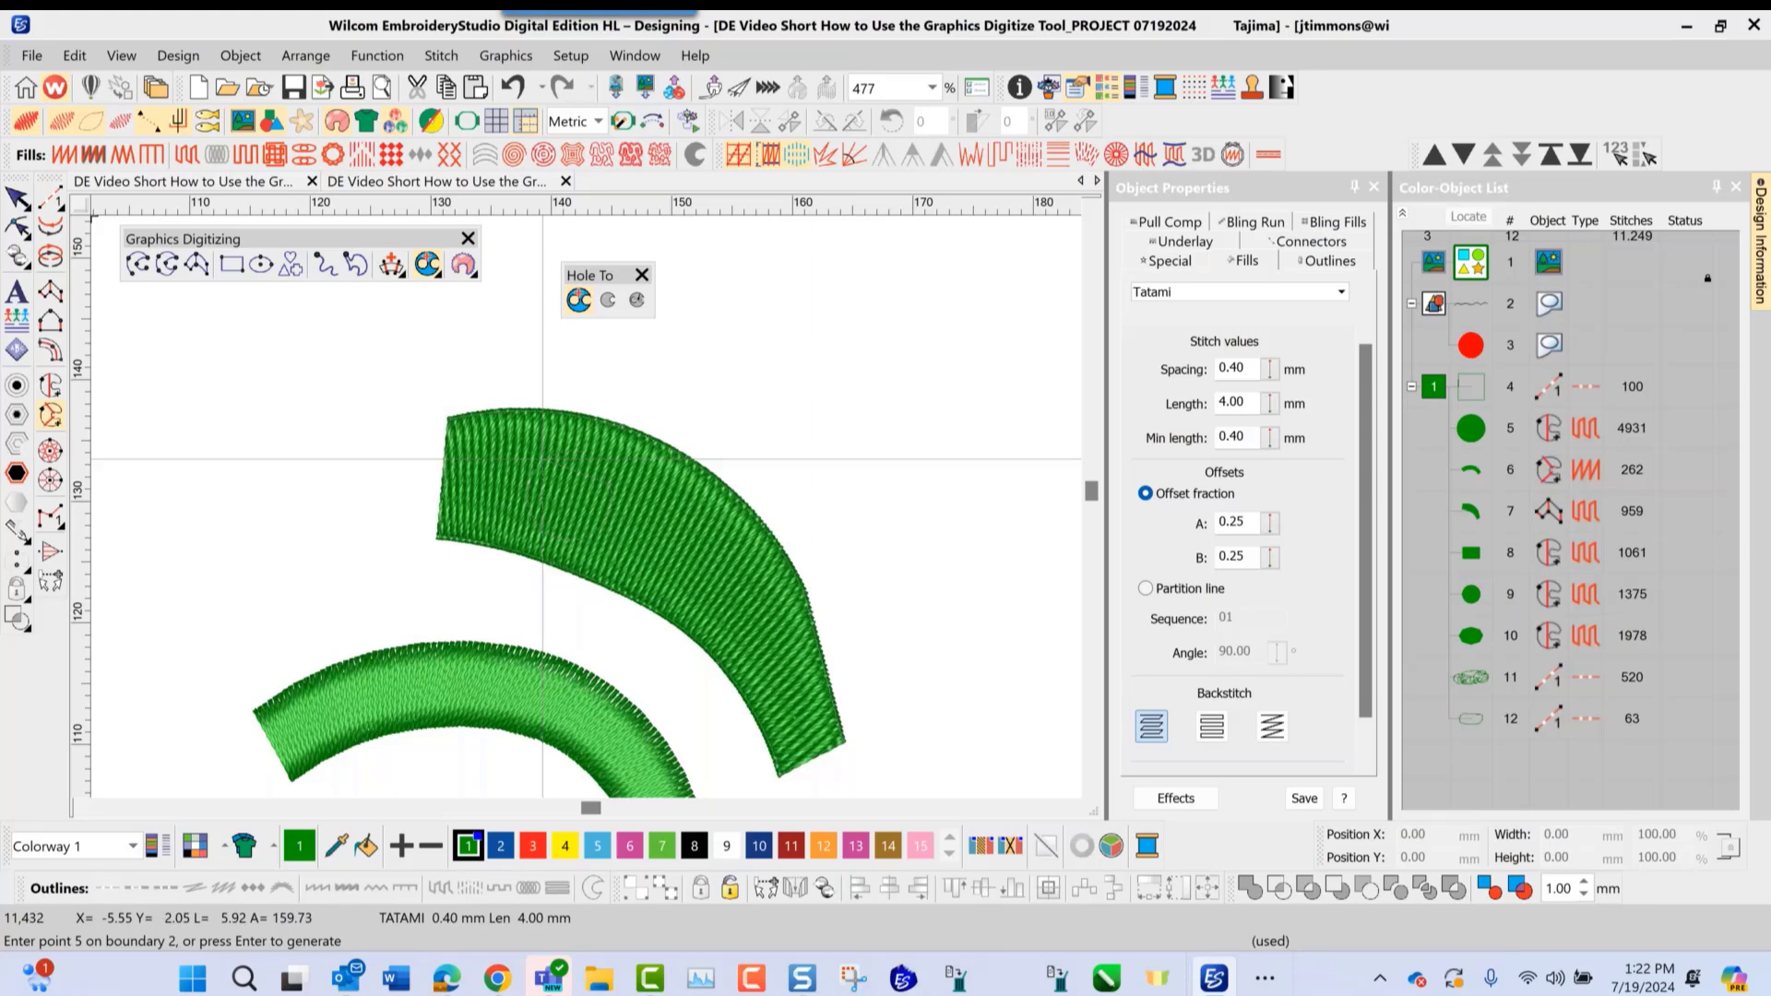
key(Return)
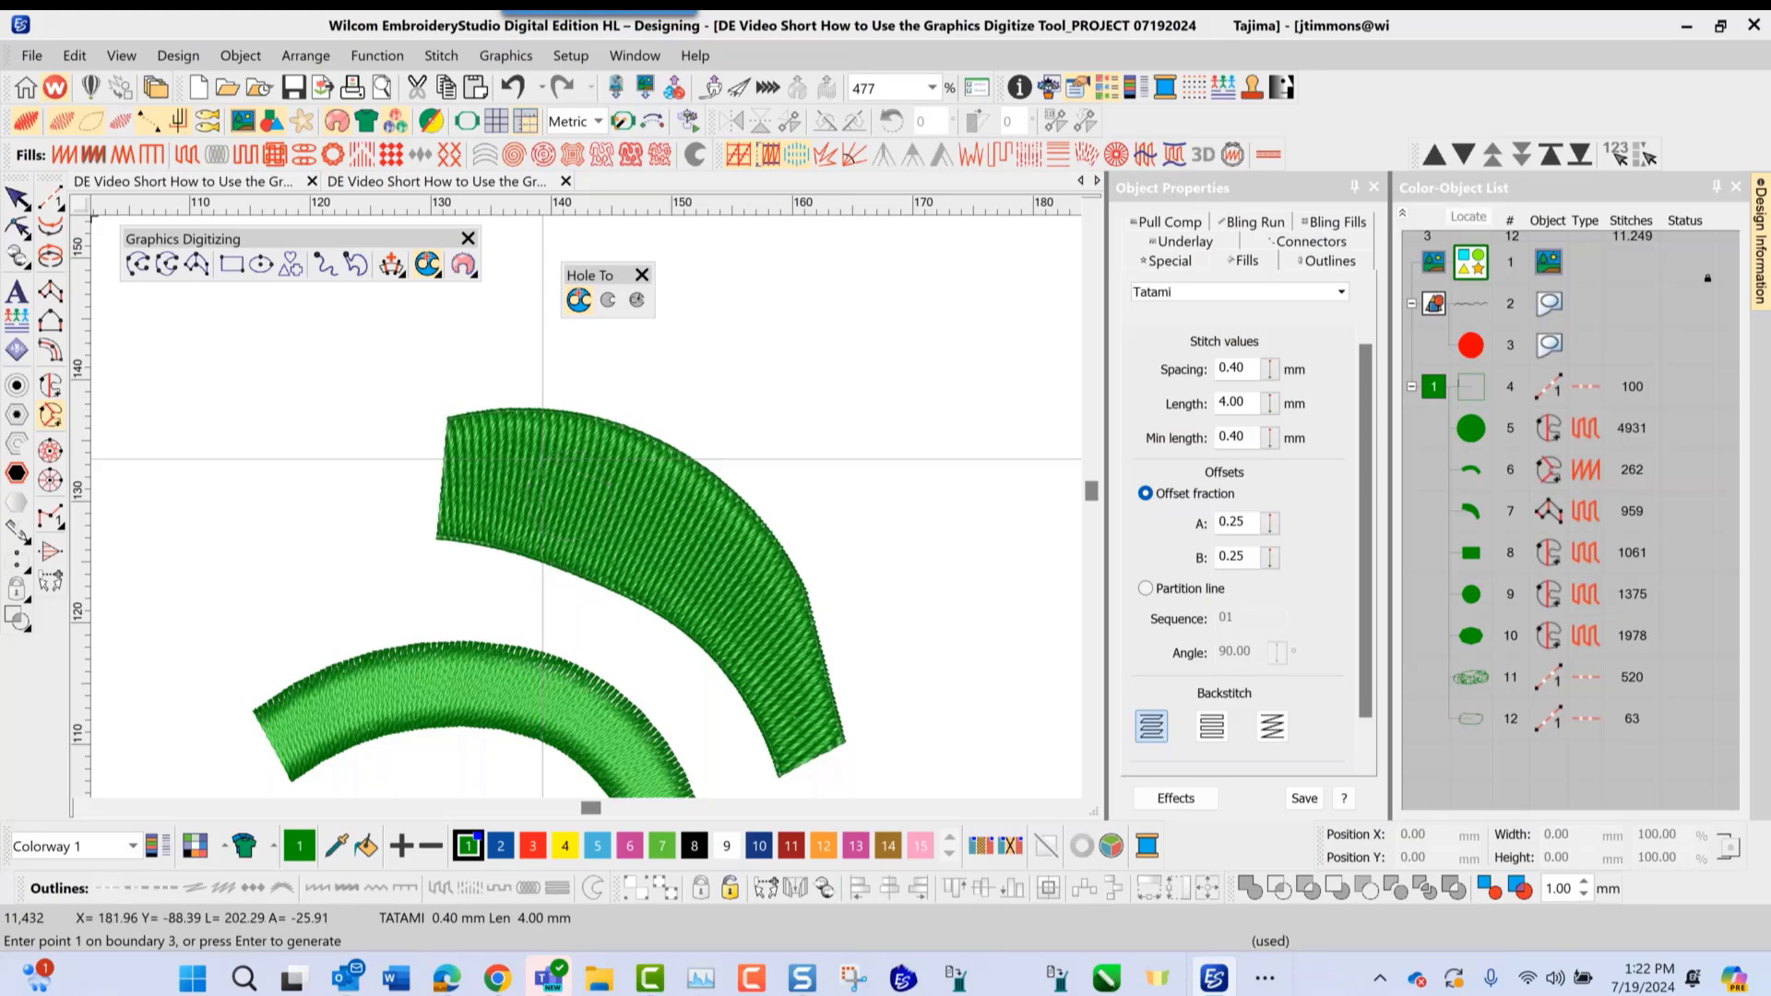
key(Return)
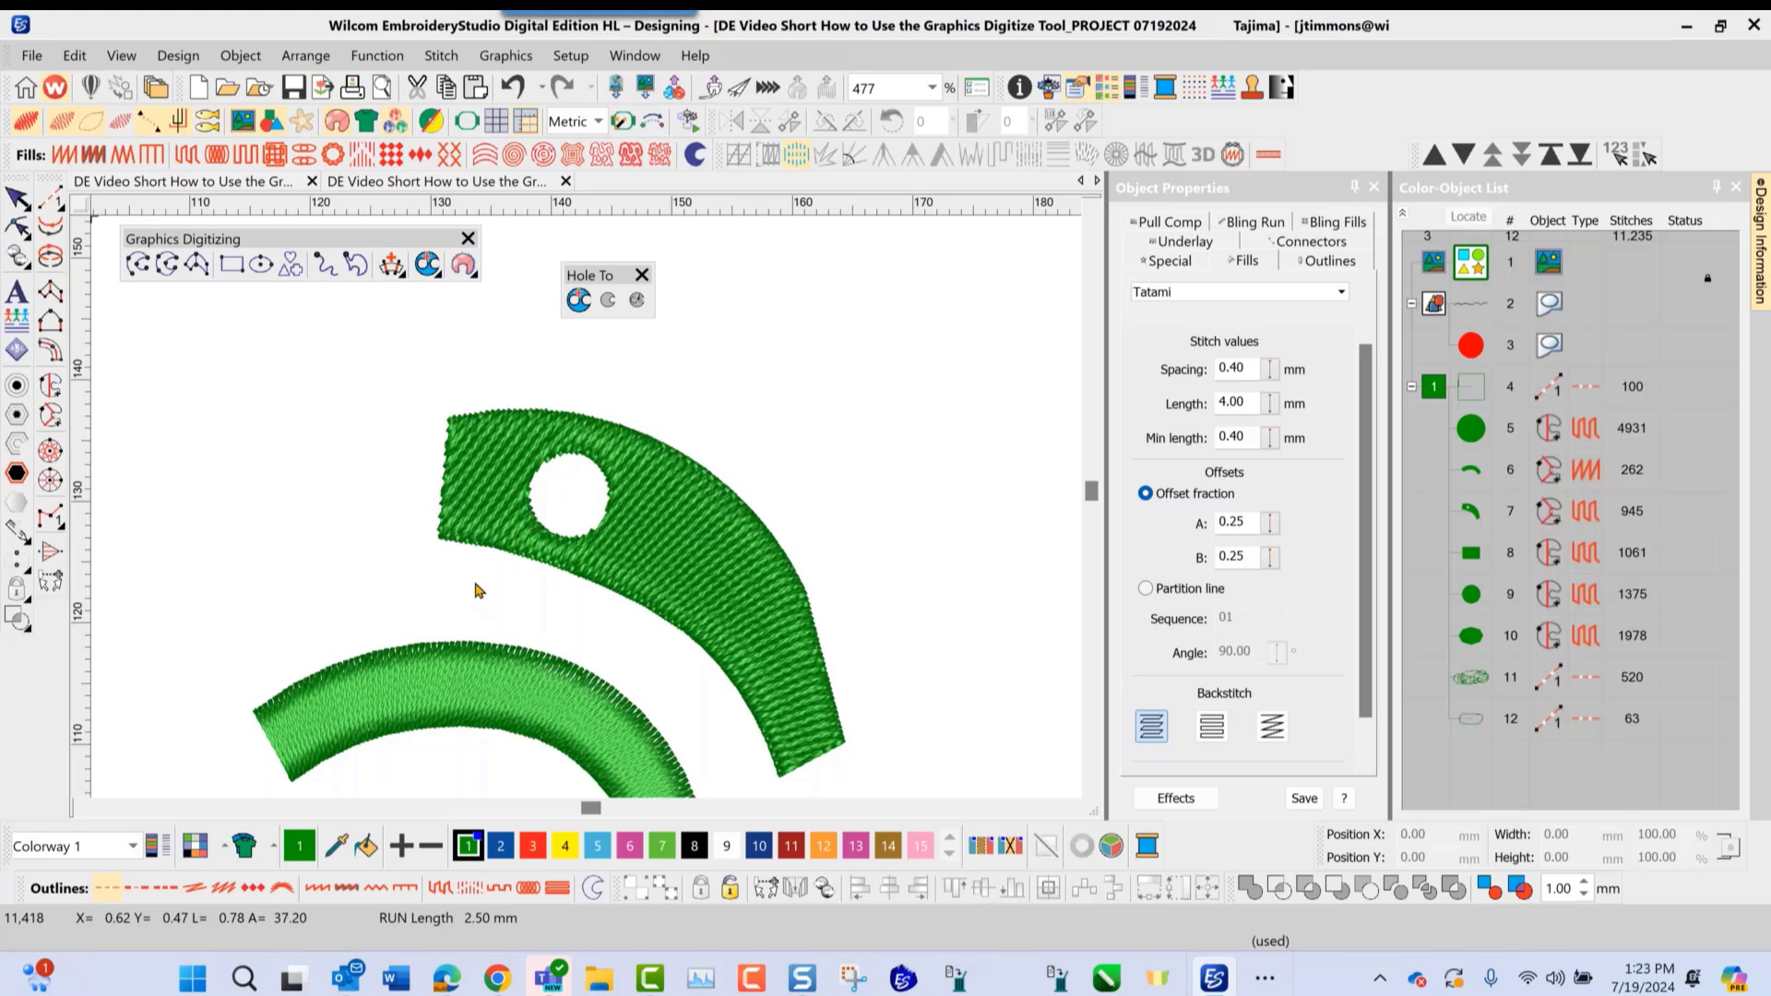
scroll(584, 519, down, 3)
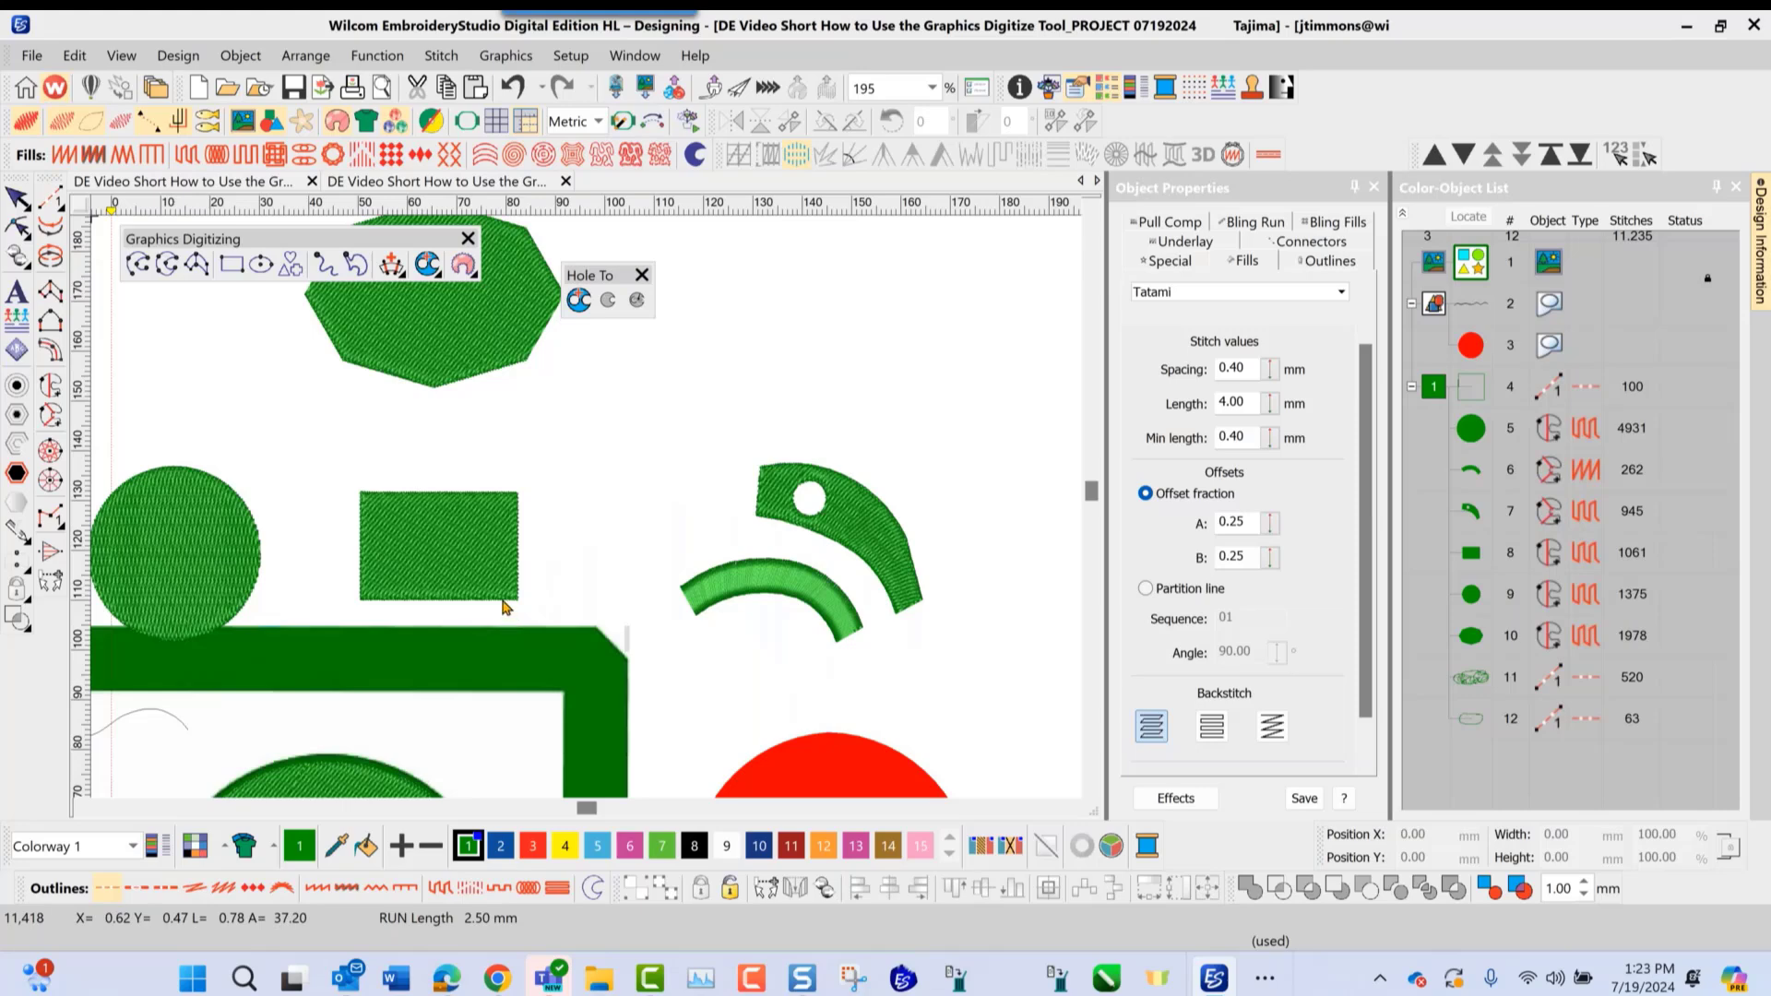
scroll(585, 510, down, 2)
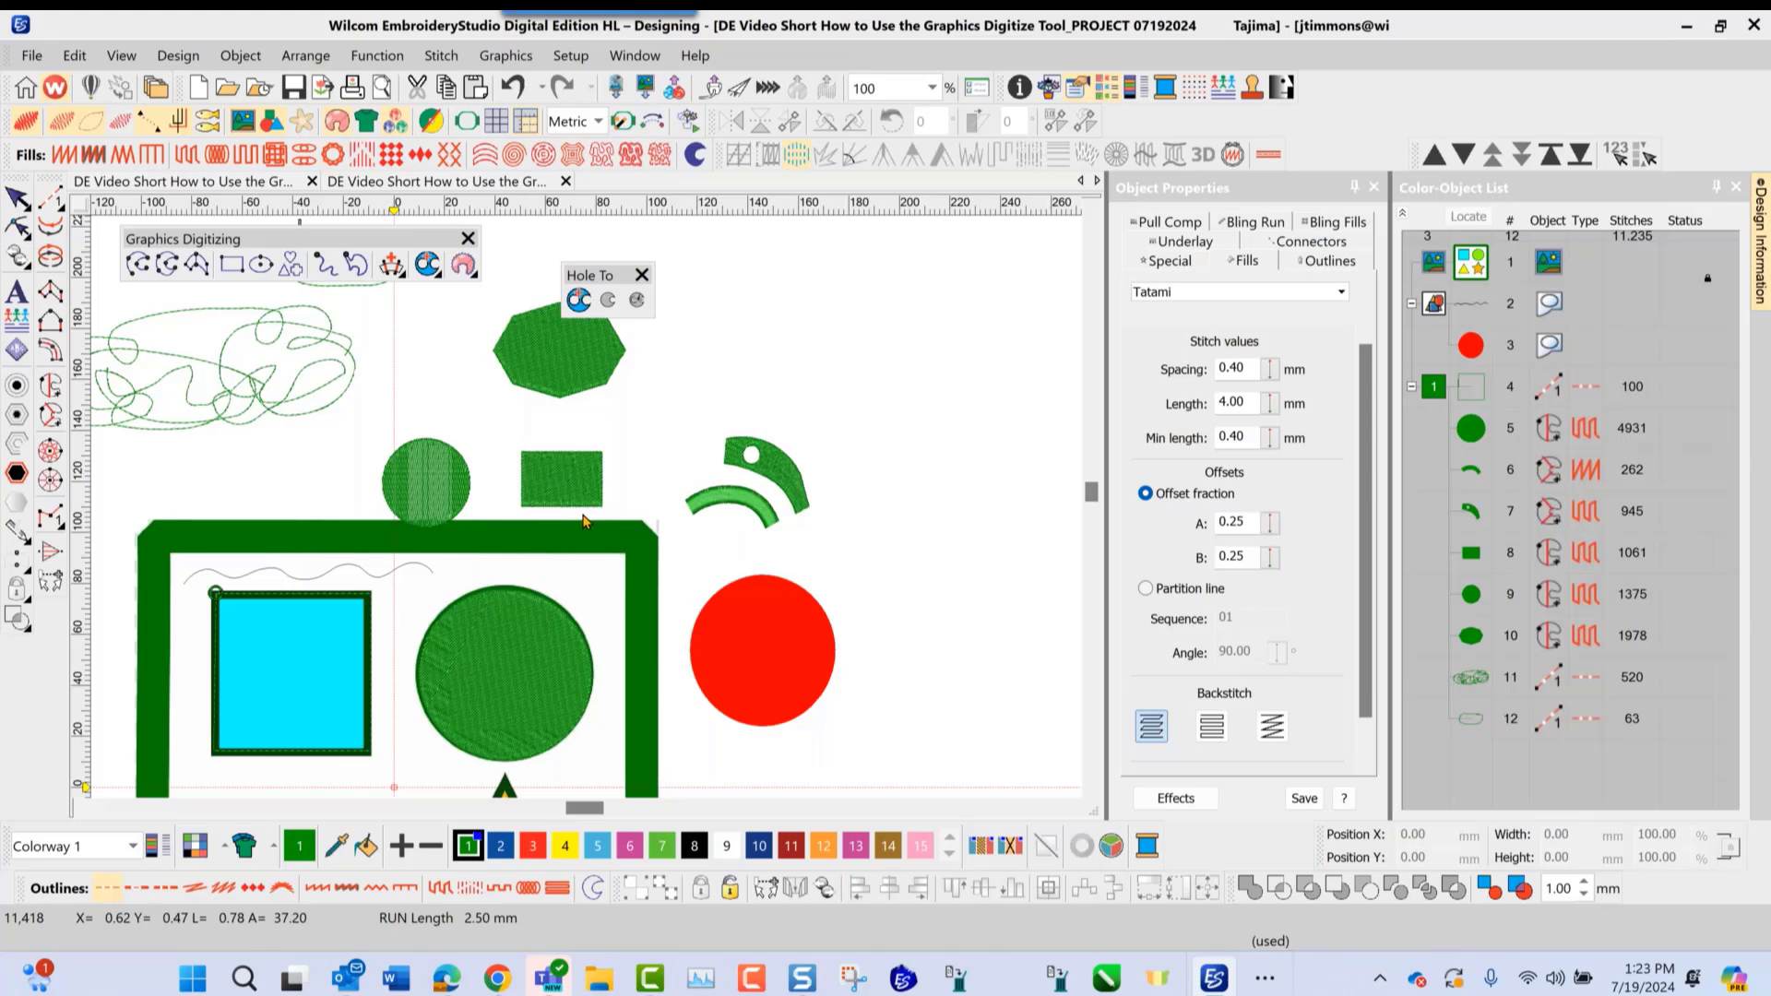
right_click(584, 519)
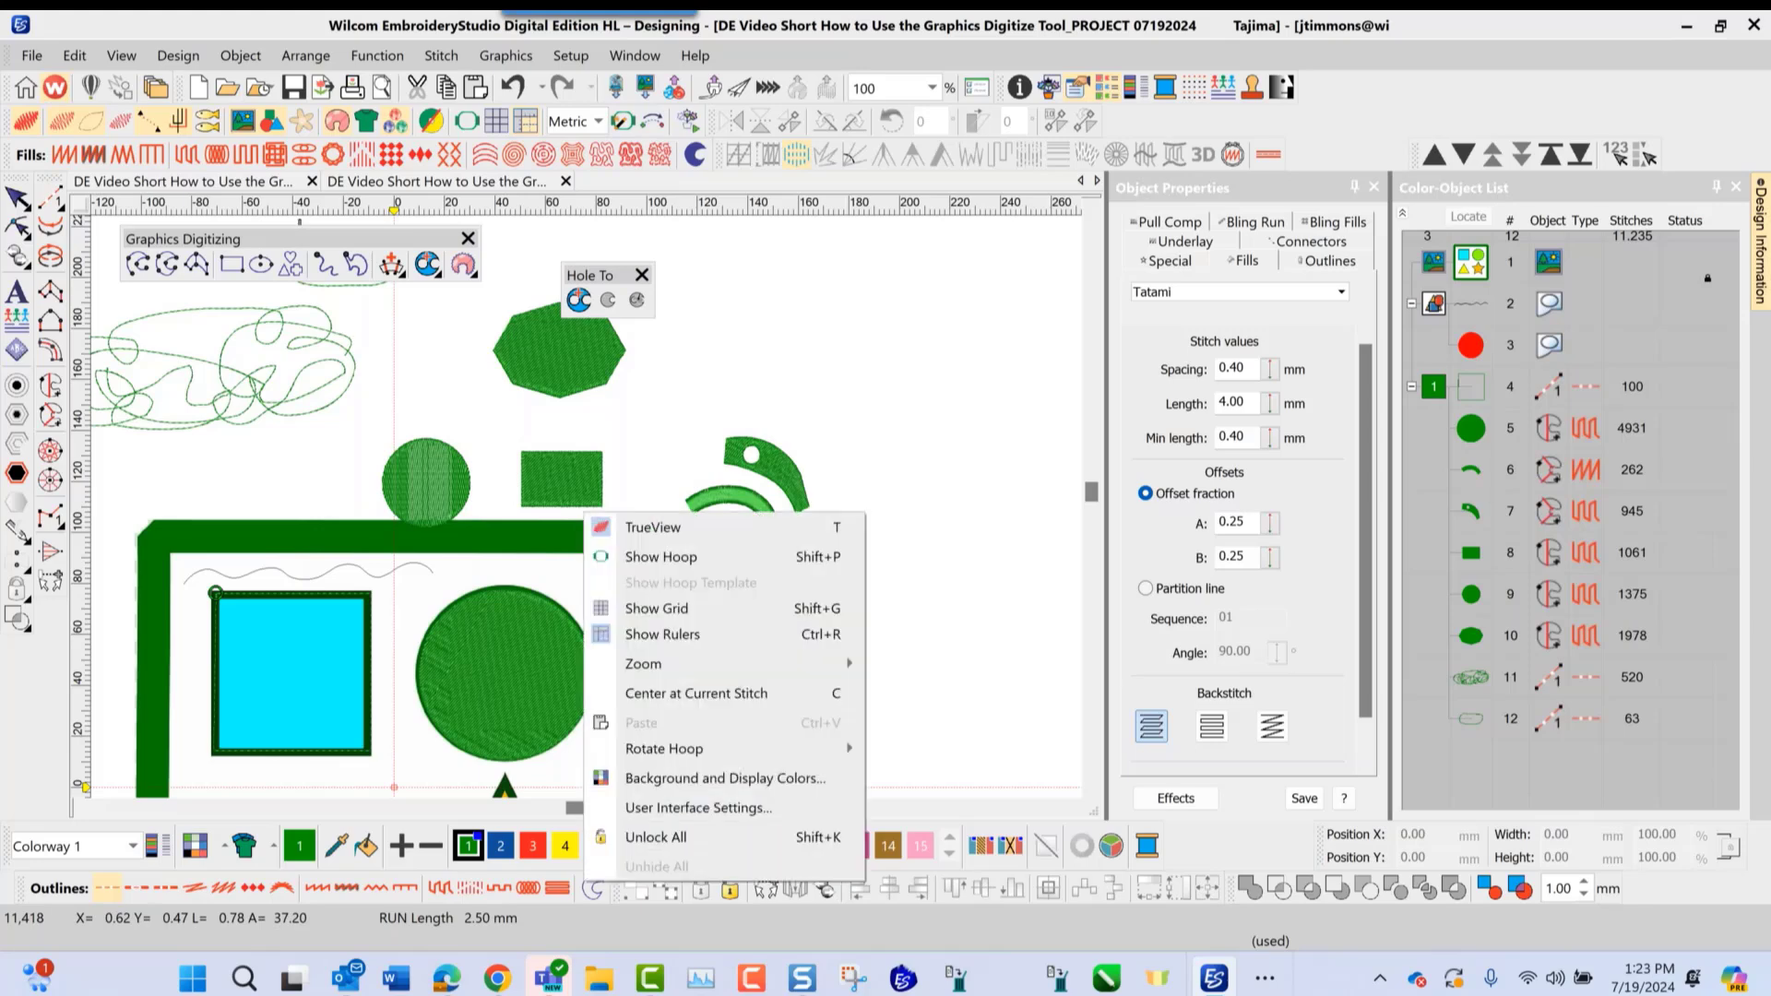
click(789, 395)
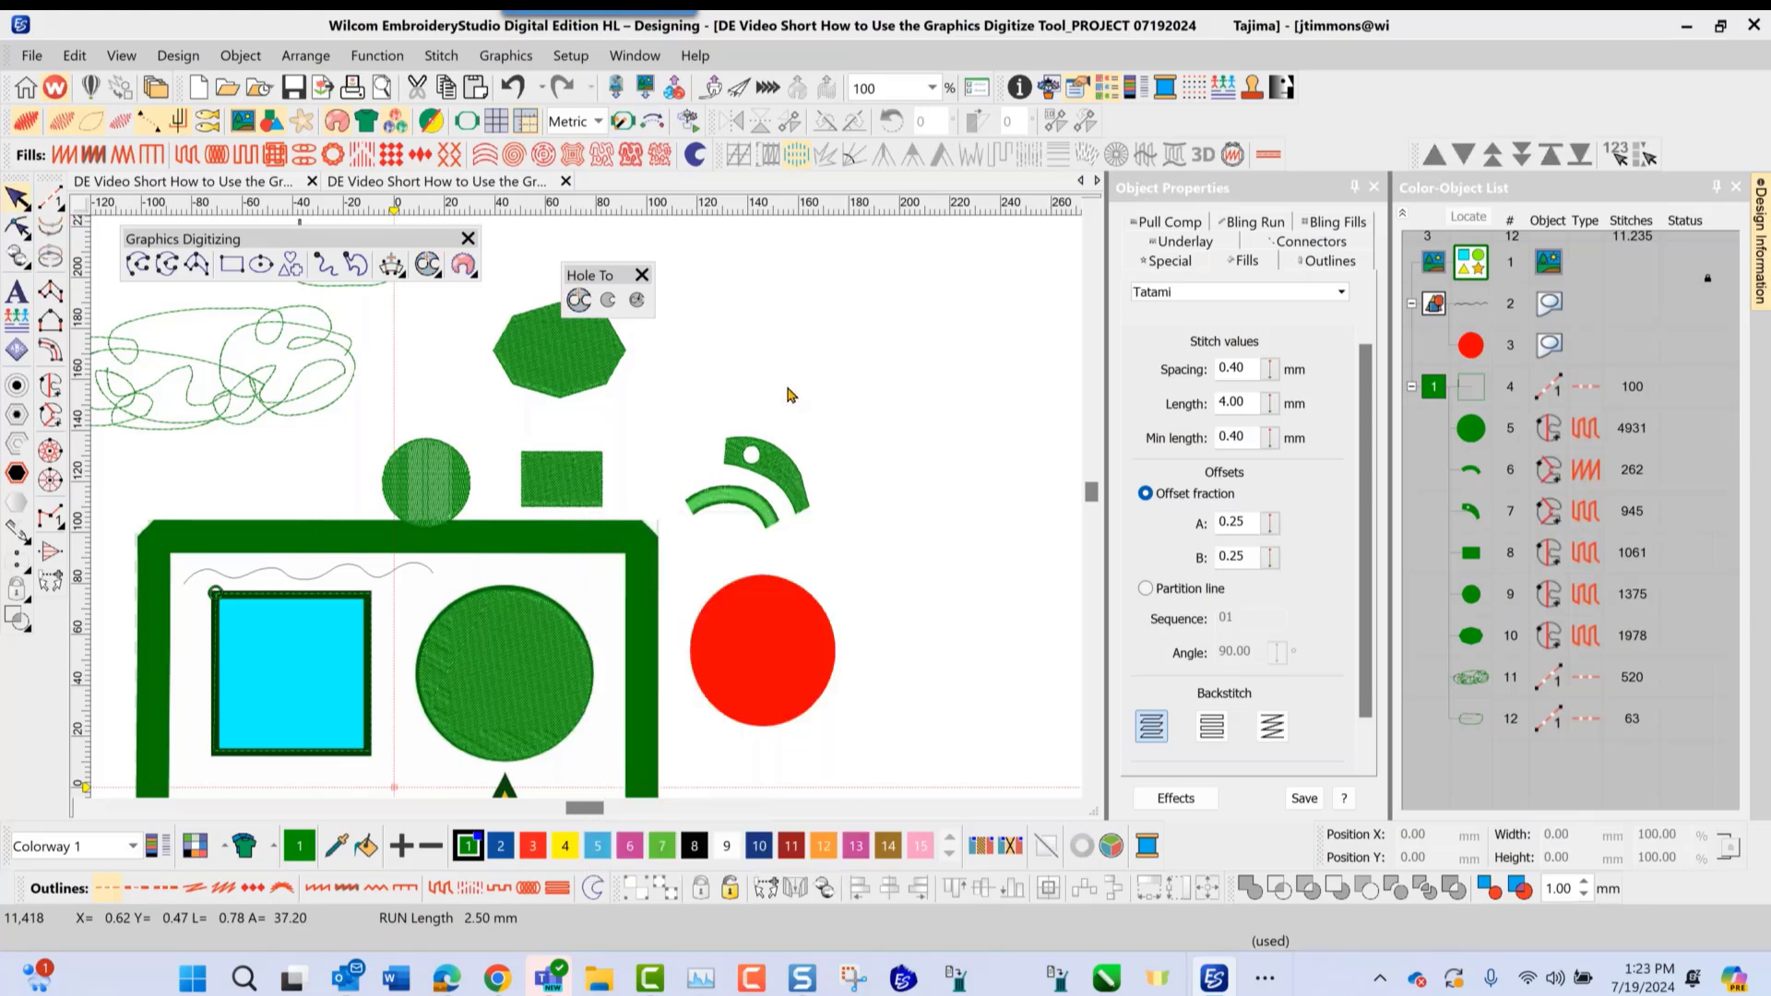